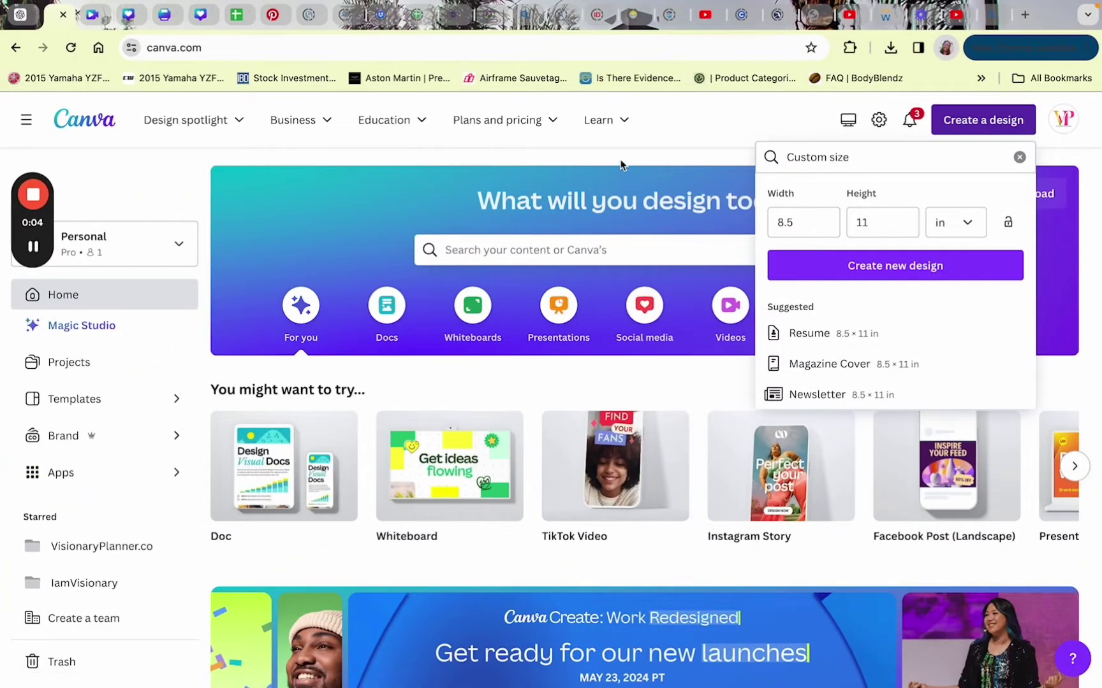
Create a new blank custom-size design measuring 8.5 × 11 in.
{"action": "left_click", "coordinate": [622, 164]}
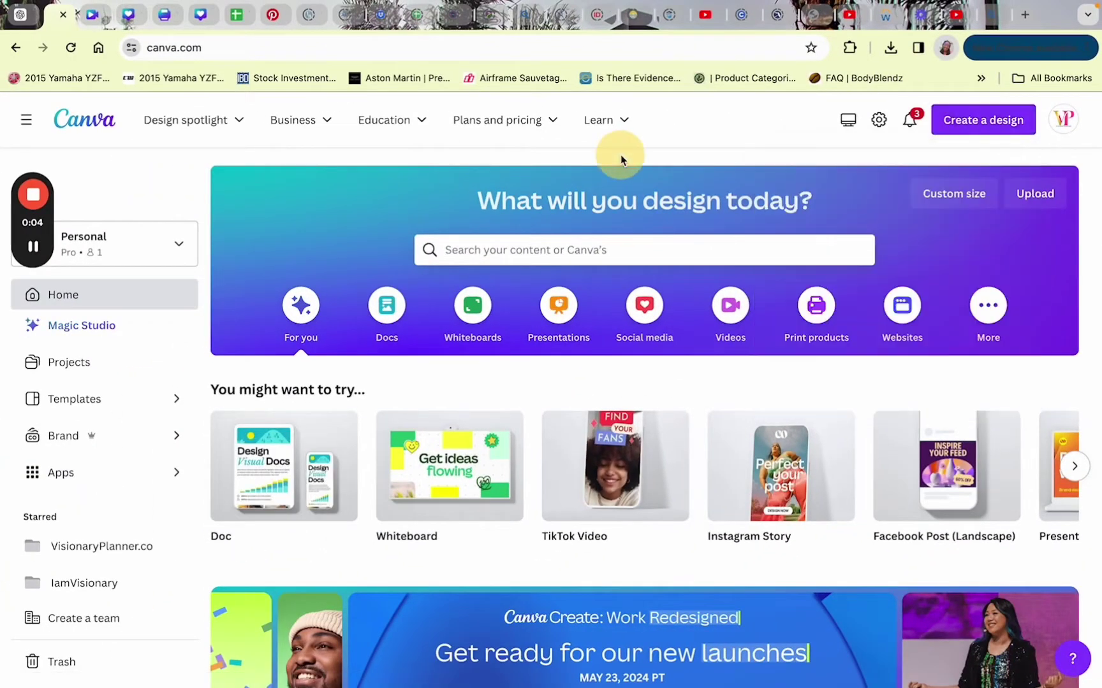
{"action": "left_click", "coordinate": [967, 128]}
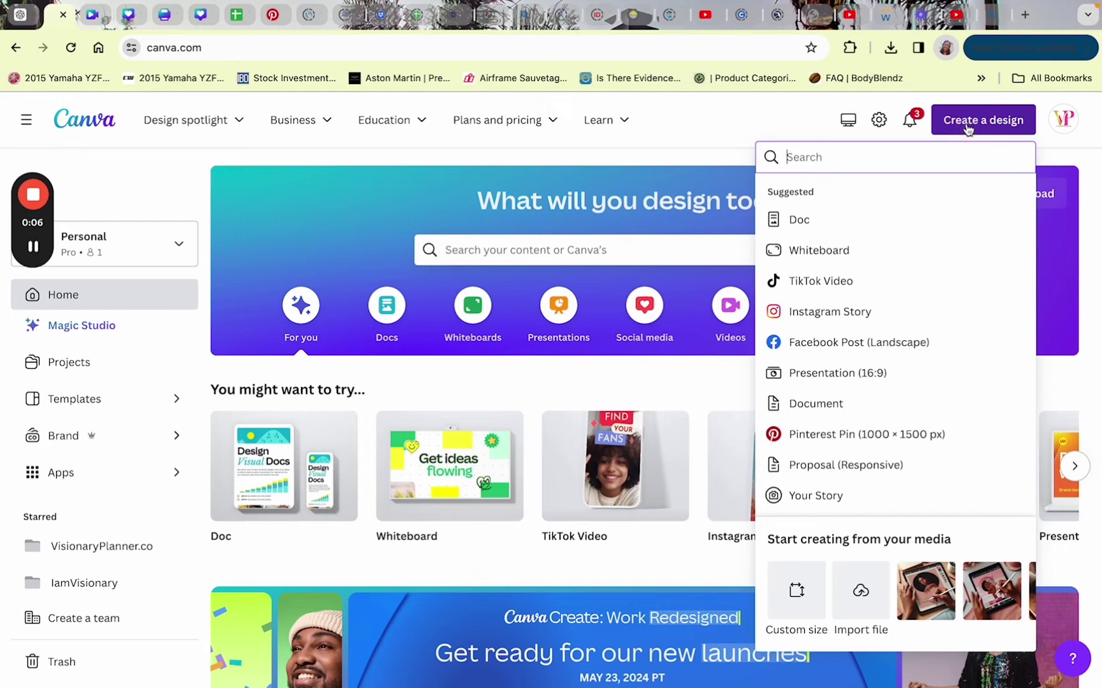
{"action": "left_click", "coordinate": [791, 641]}
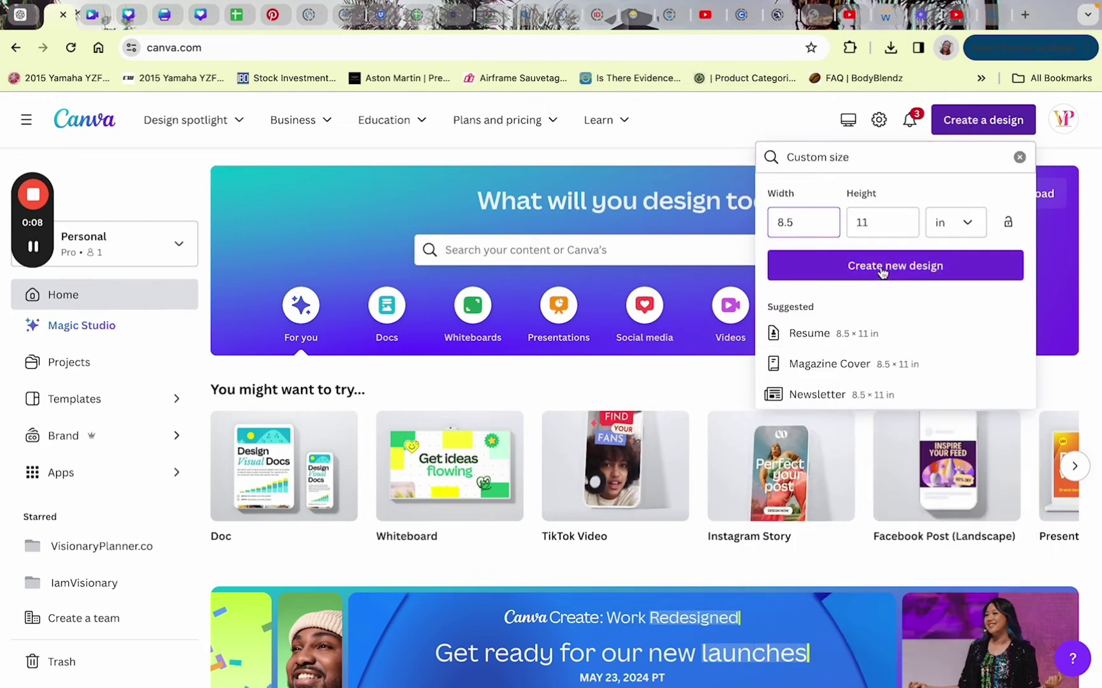
{"action": "left_click", "coordinate": [881, 271]}
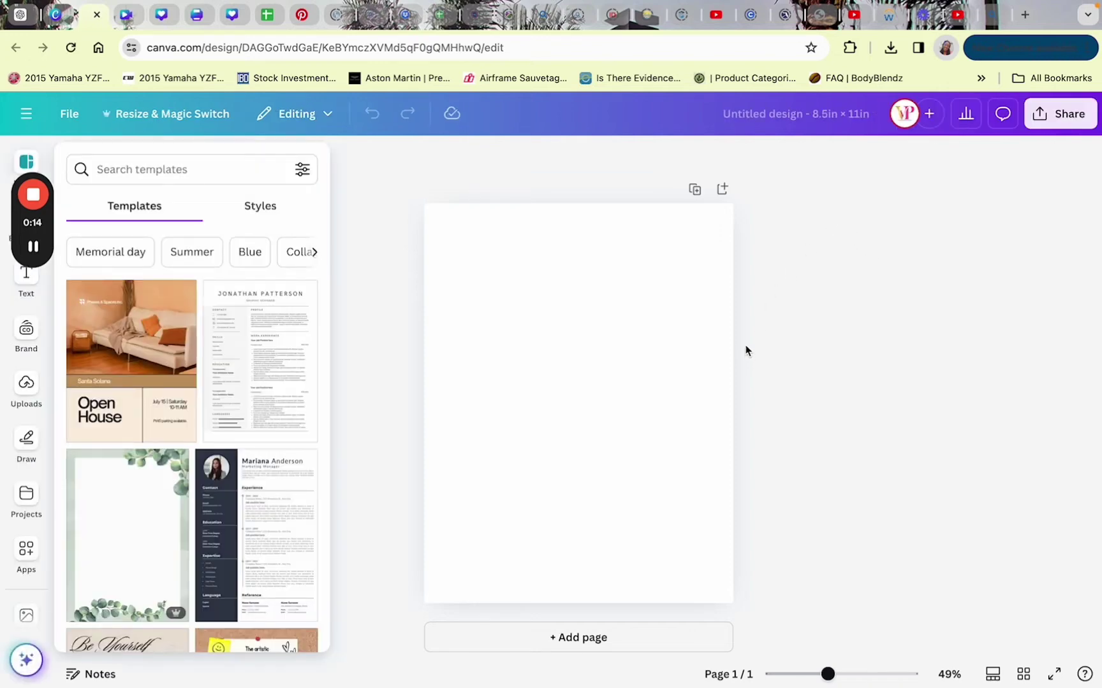
Search the templates for "ebook" and apply the pink "Money Smart" ebook cover to the page.
{"action": "left_click", "coordinate": [360, 324]}
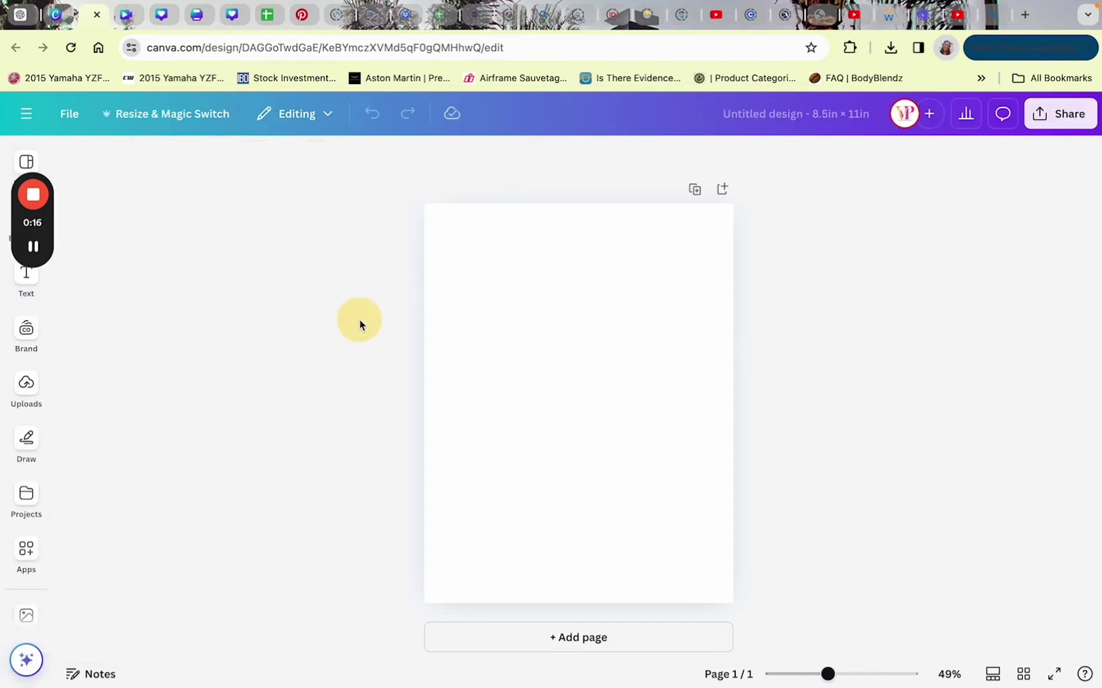
{"action": "left_click_drag", "start_coordinate": [32, 147], "coordinate": [84, 165]}
{"action": "left_click", "coordinate": [26, 164]}
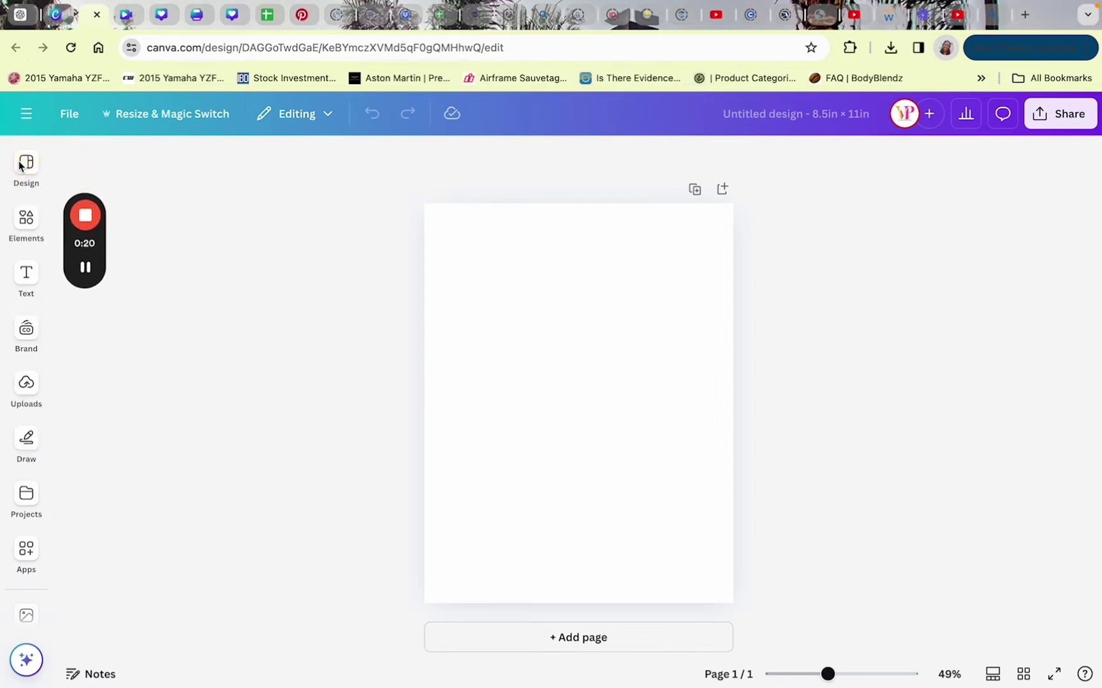
{"action": "scroll", "coordinate": [180, 540], "scroll_direction": "down", "scroll_amount": 10}
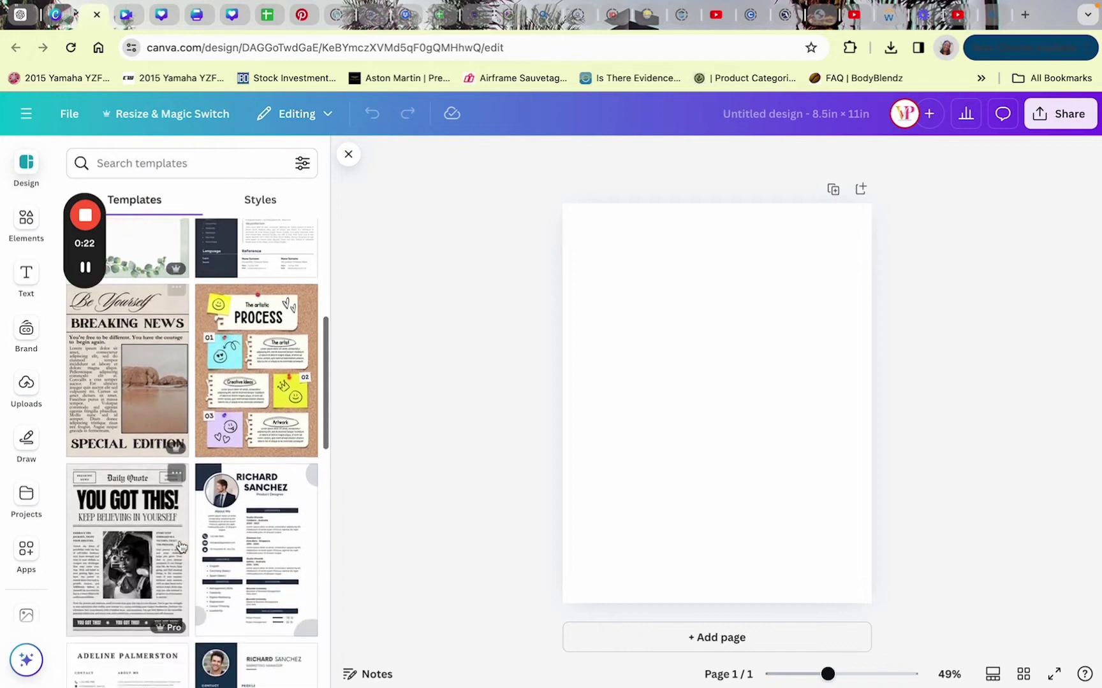
{"action": "left_click", "coordinate": [232, 161]}
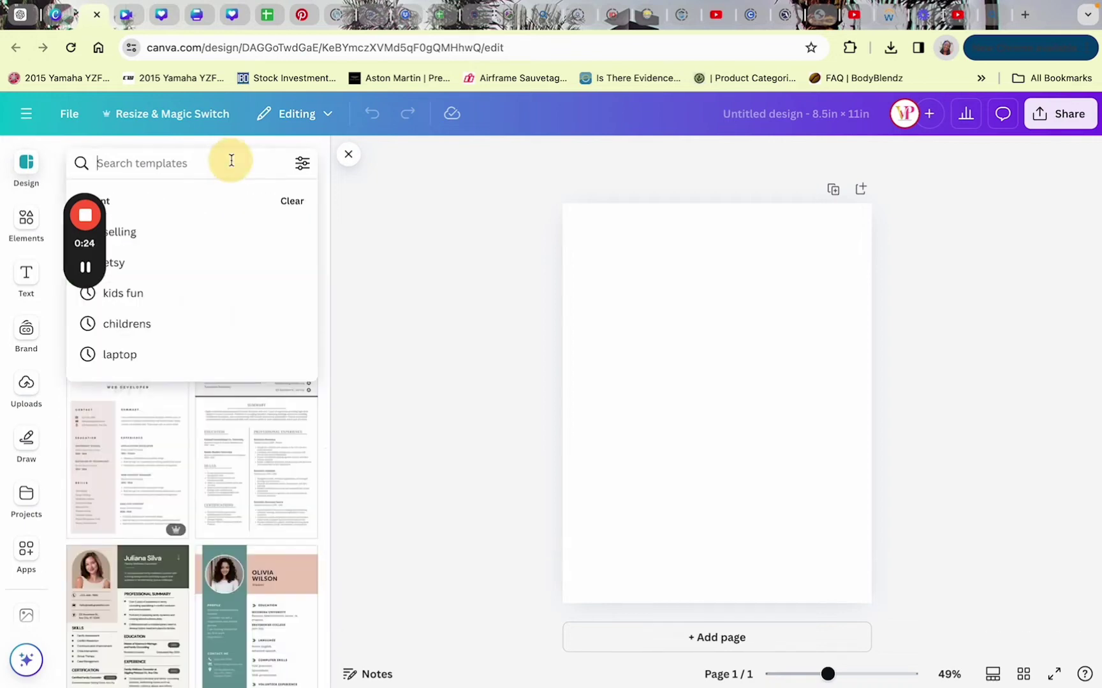
{"action": "type", "text": "ebook"}
{"action": "key", "text": "Return"}
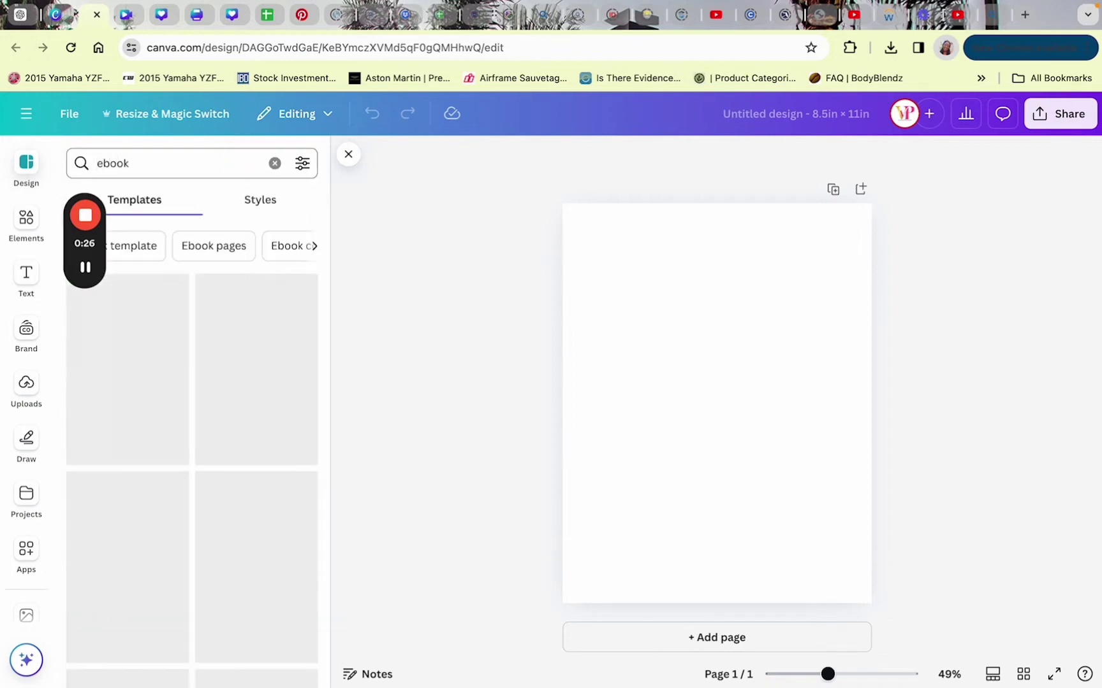
{"action": "left_click", "coordinate": [158, 373]}
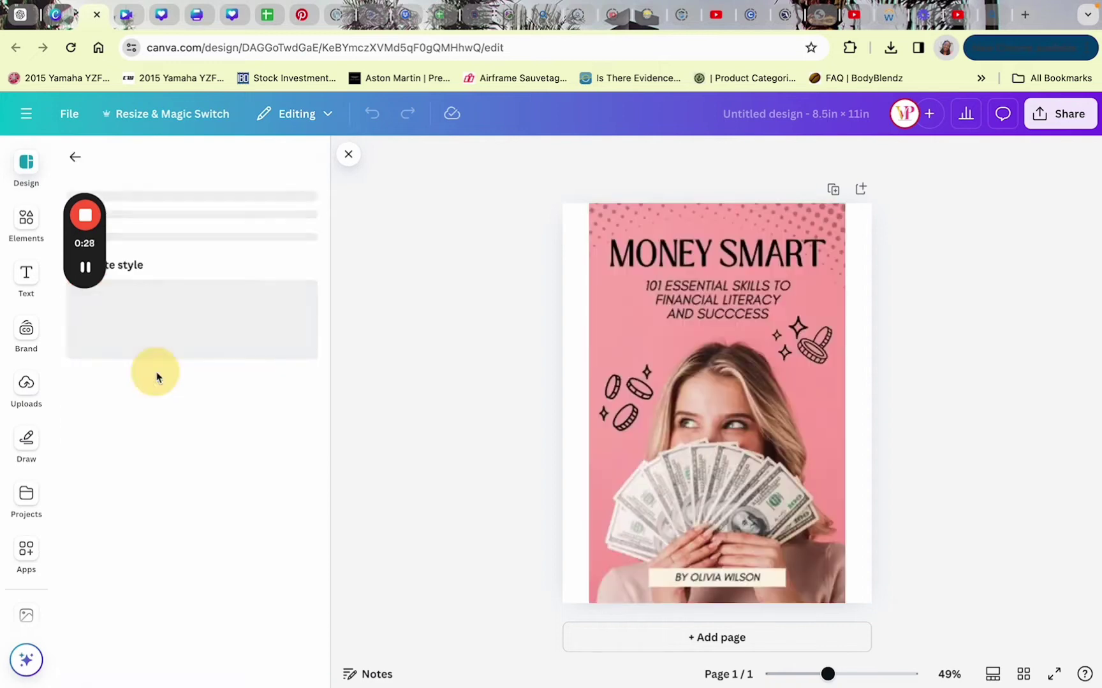
Delete the photo of the woman holding money from the cover and replace the title with "SUCCESS KIT".
{"action": "left_click", "coordinate": [636, 353]}
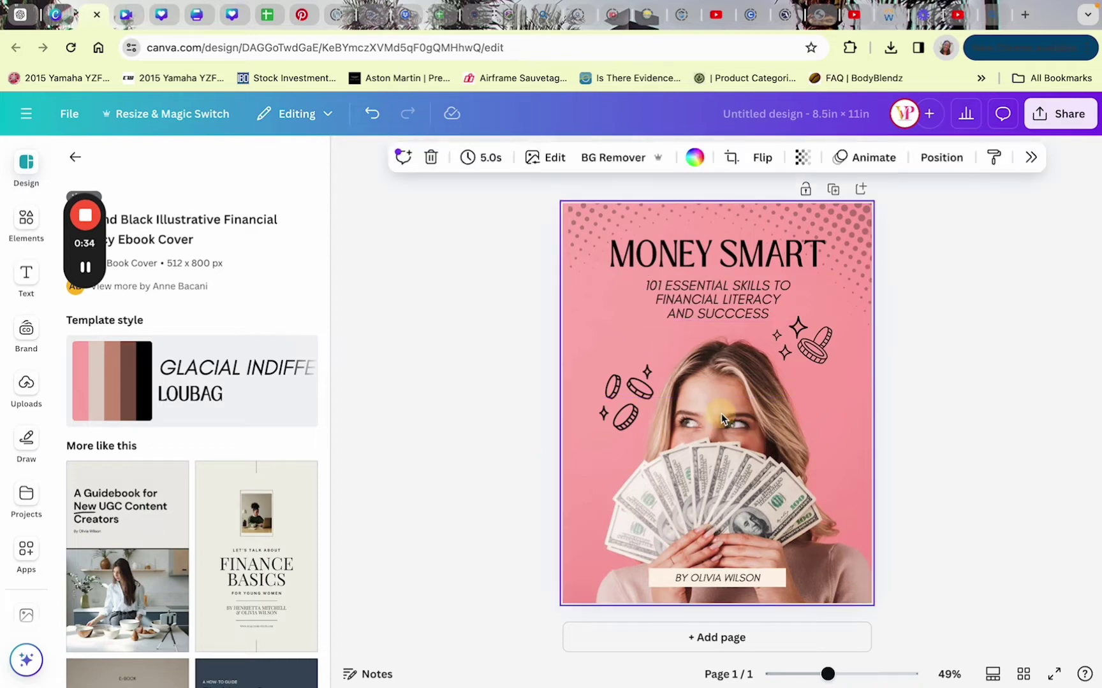
{"action": "key", "text": "Delete"}
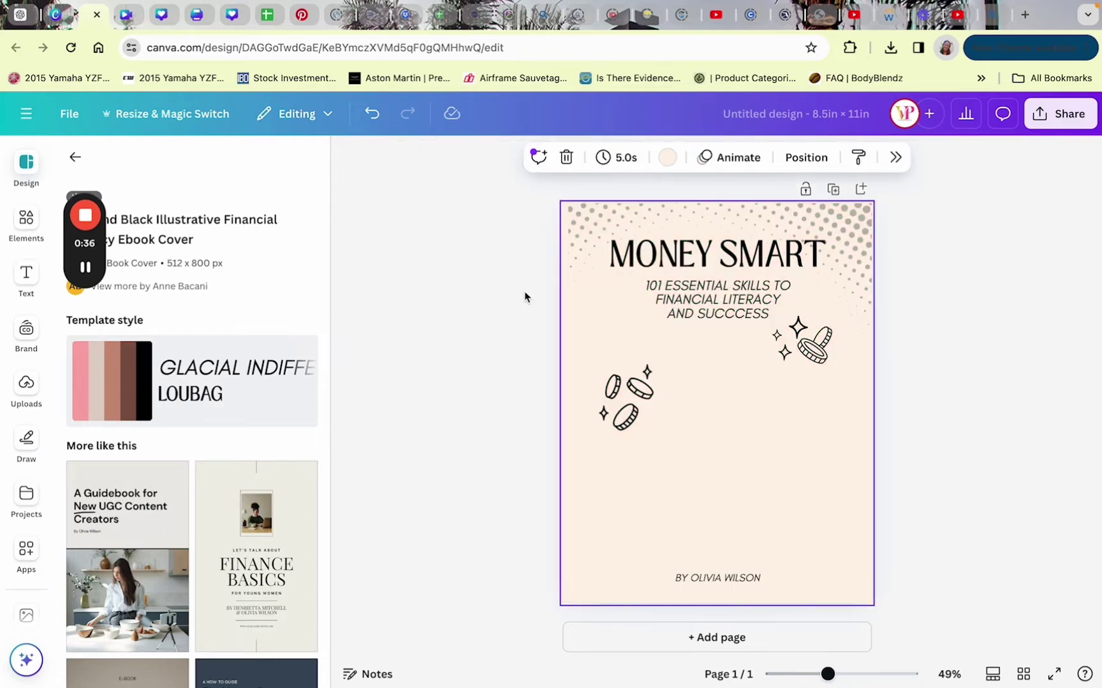
{"action": "double_click", "coordinate": [681, 258]}
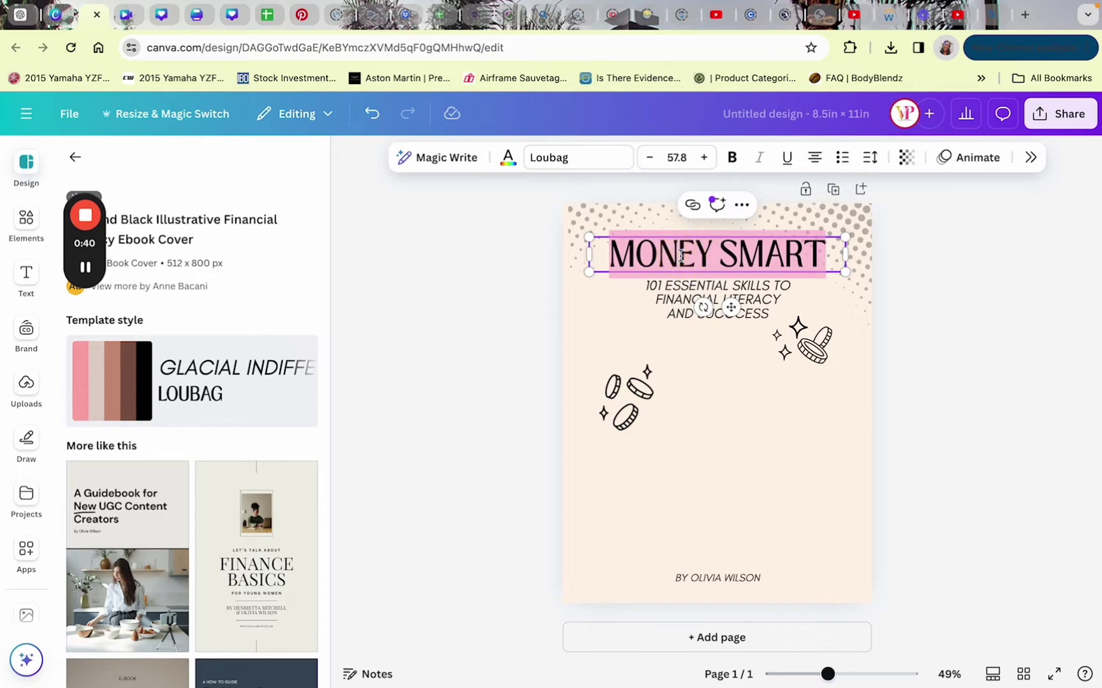
{"action": "type", "text": "SUCCES"}
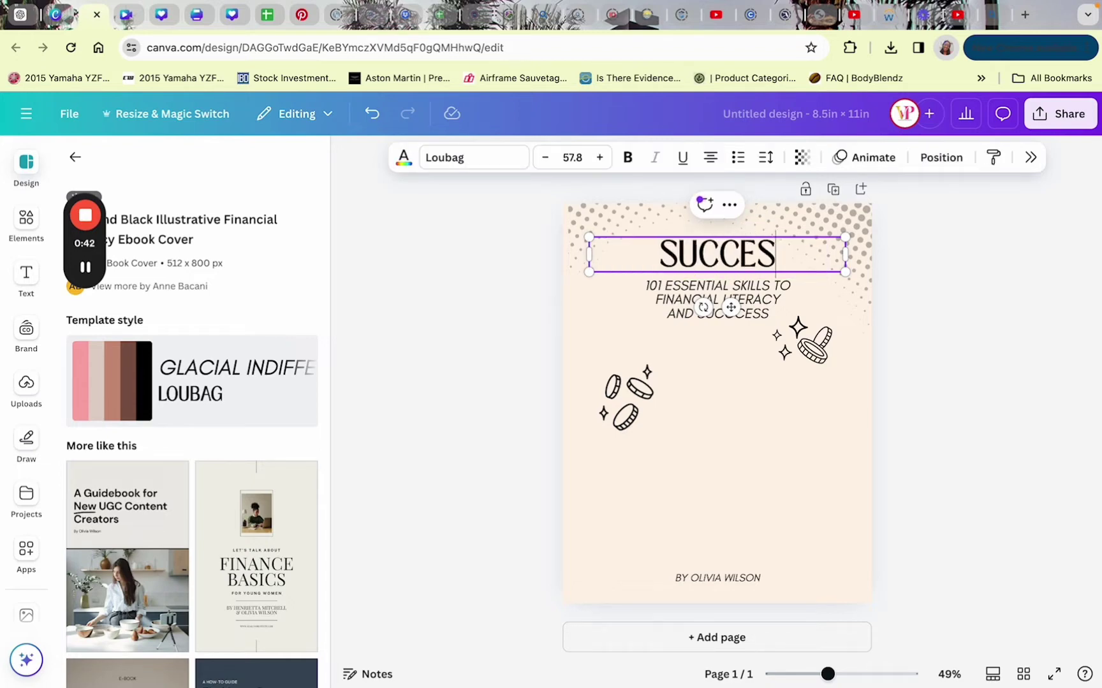
{"action": "type", "text": "S KIT"}
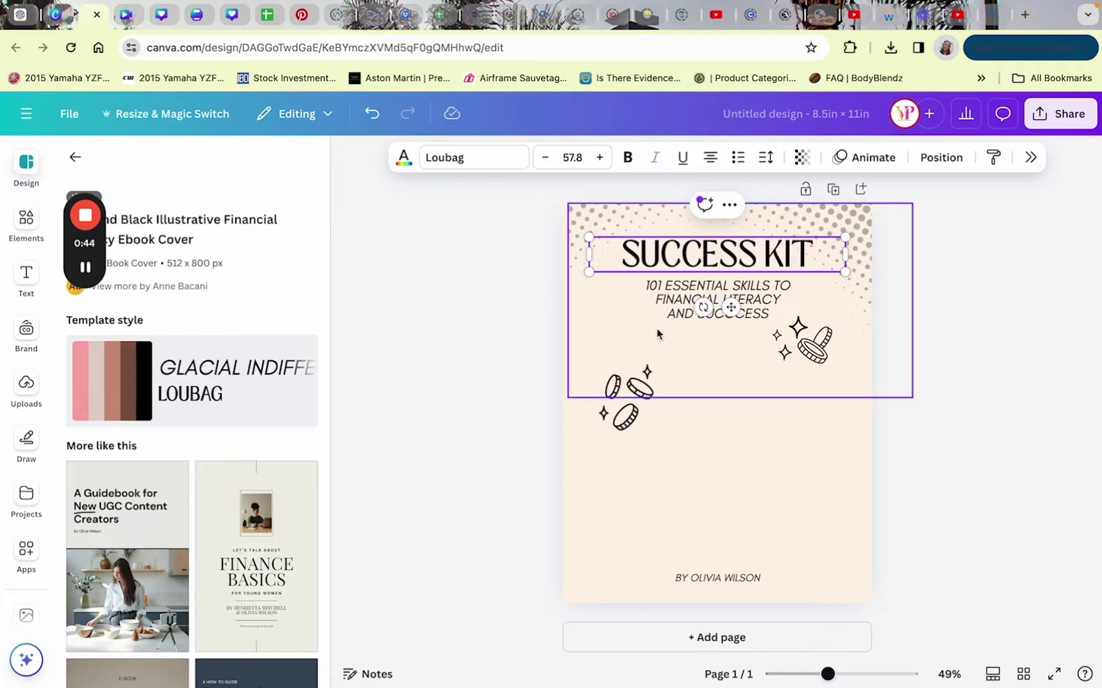
Replace the cover's subtitle with "ALL THE TOOLS YOU NEED TO BECOME SUCCESSFUL IN LIFE".
{"action": "double_click", "coordinate": [672, 287]}
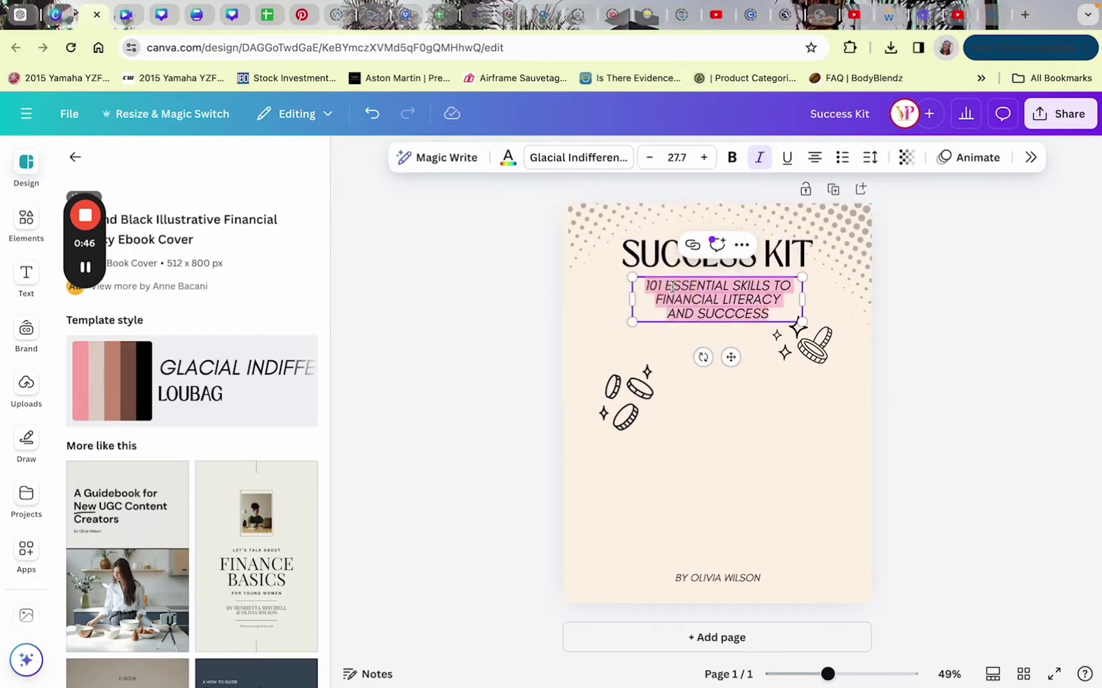
{"action": "key", "text": "BackSpace"}
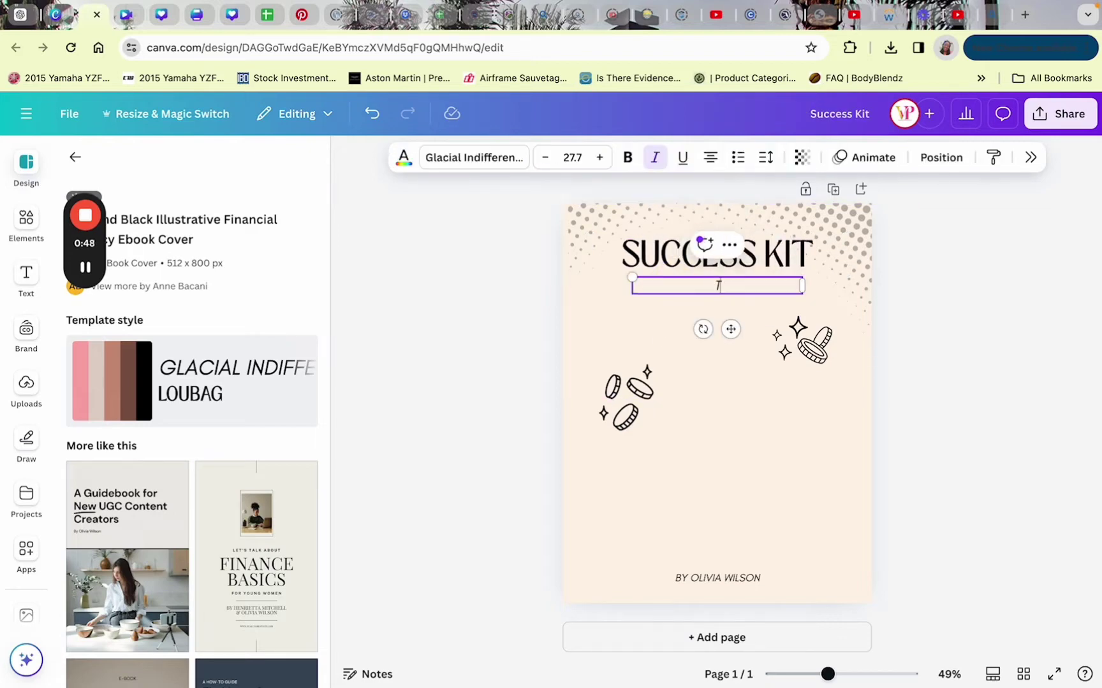
{"action": "type", "text": "ALL THE TOOLS YOU NEED TO BEC"}
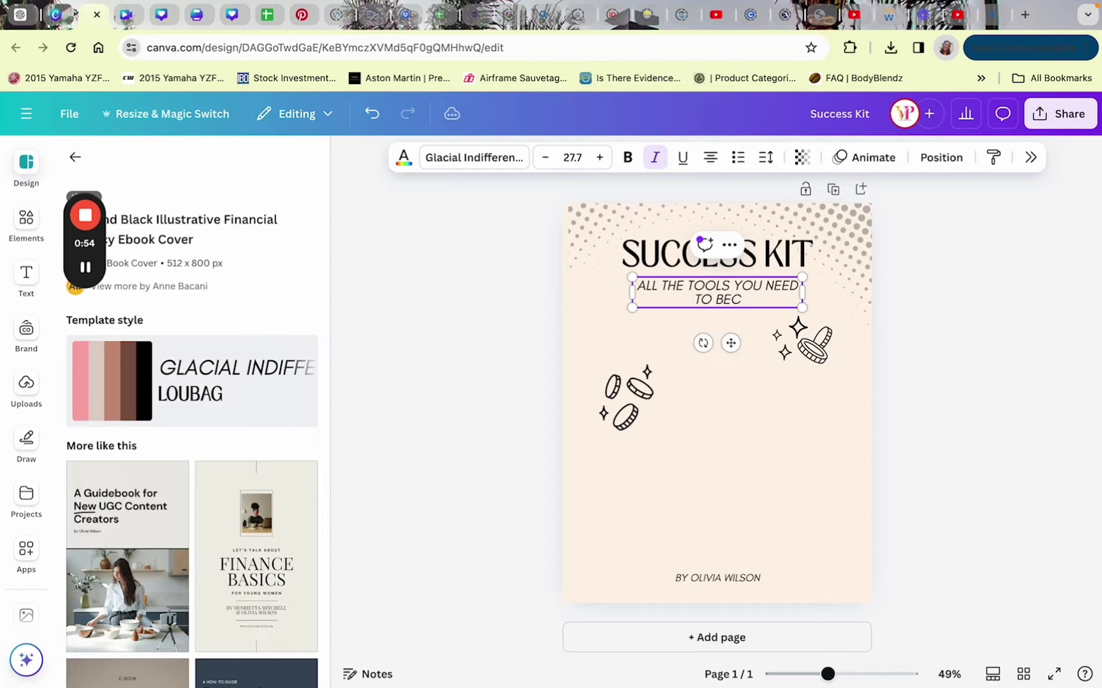
{"action": "type", "text": "OME SUCCES"}
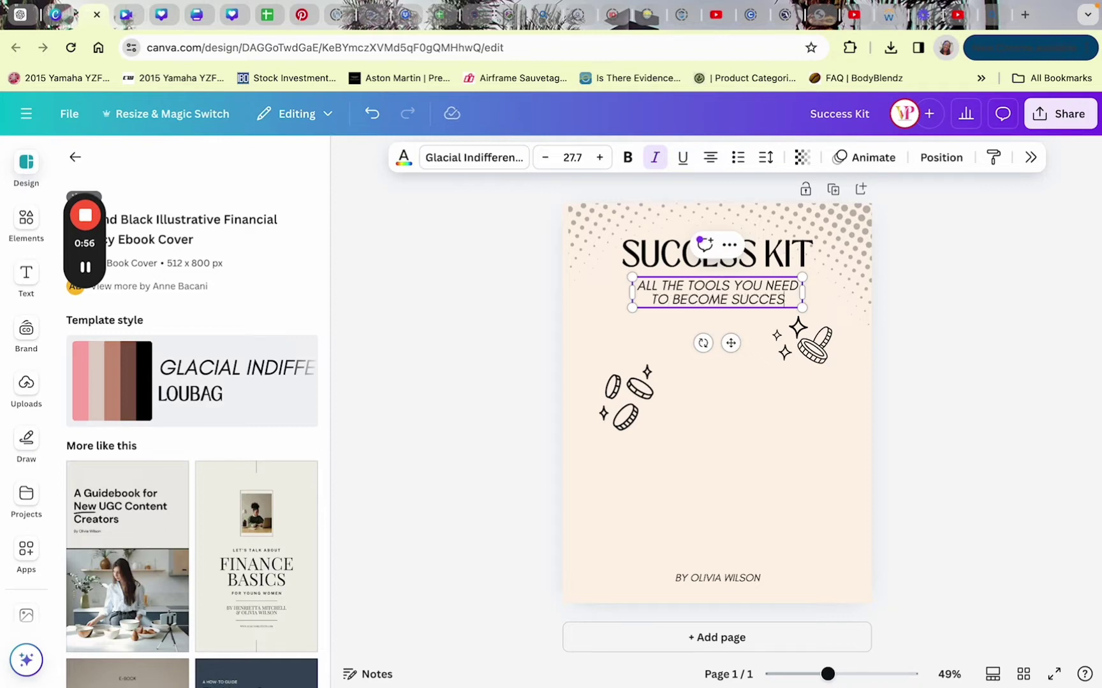
{"action": "type", "text": "SFUL IN LIFE"}
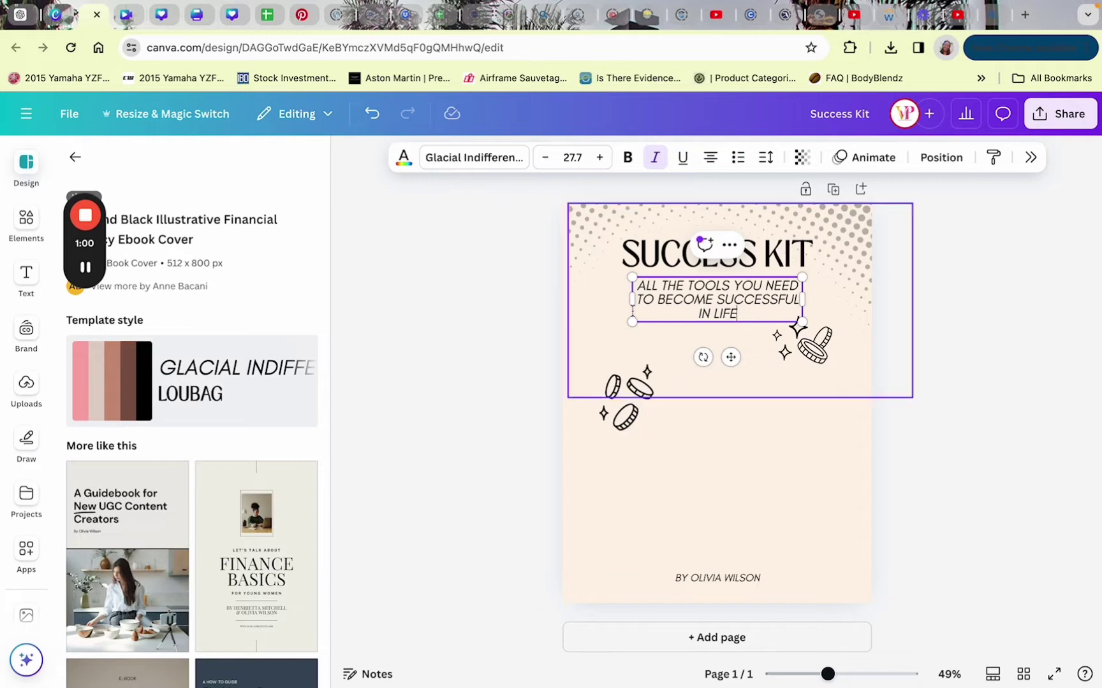
Remove the halftone dot pattern and the cream background from the cover, leaving the page white.
{"action": "left_click", "coordinate": [614, 327]}
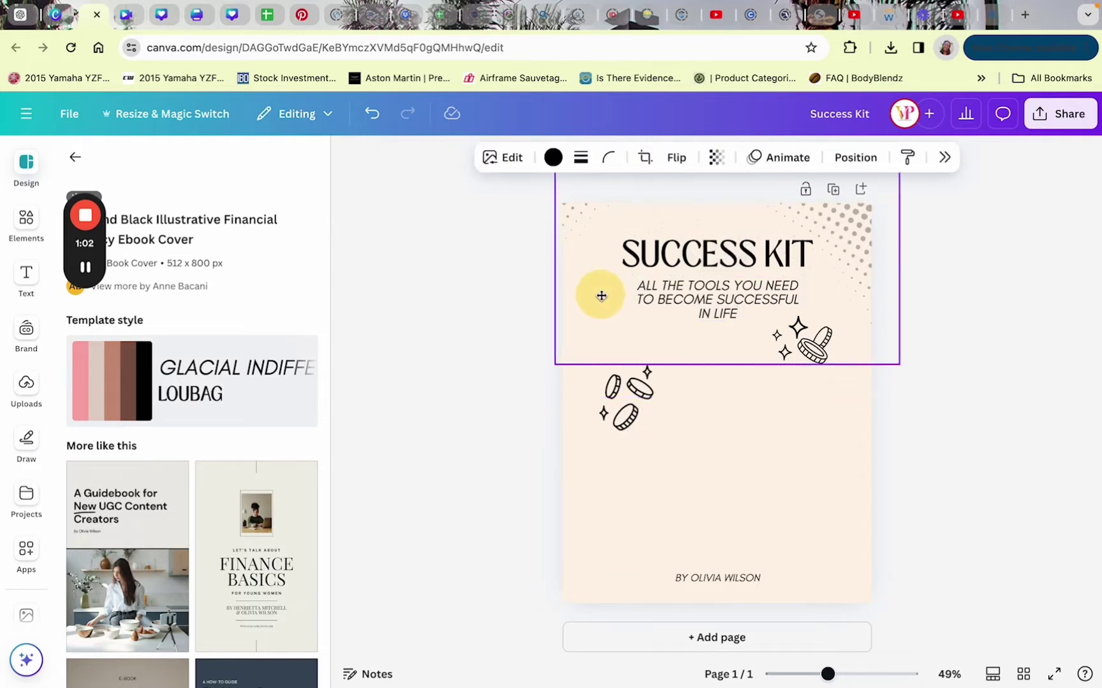
{"action": "key", "text": "Escape"}
{"action": "left_click", "coordinate": [582, 327]}
{"action": "key", "text": "Delete"}
Move the left coin cluster up beside the subtitle and the right pair of coins slightly down below its sparkles.
{"action": "left_click_drag", "start_coordinate": [611, 395], "coordinate": [606, 356]}
{"action": "left_click_drag", "start_coordinate": [815, 332], "coordinate": [801, 371]}
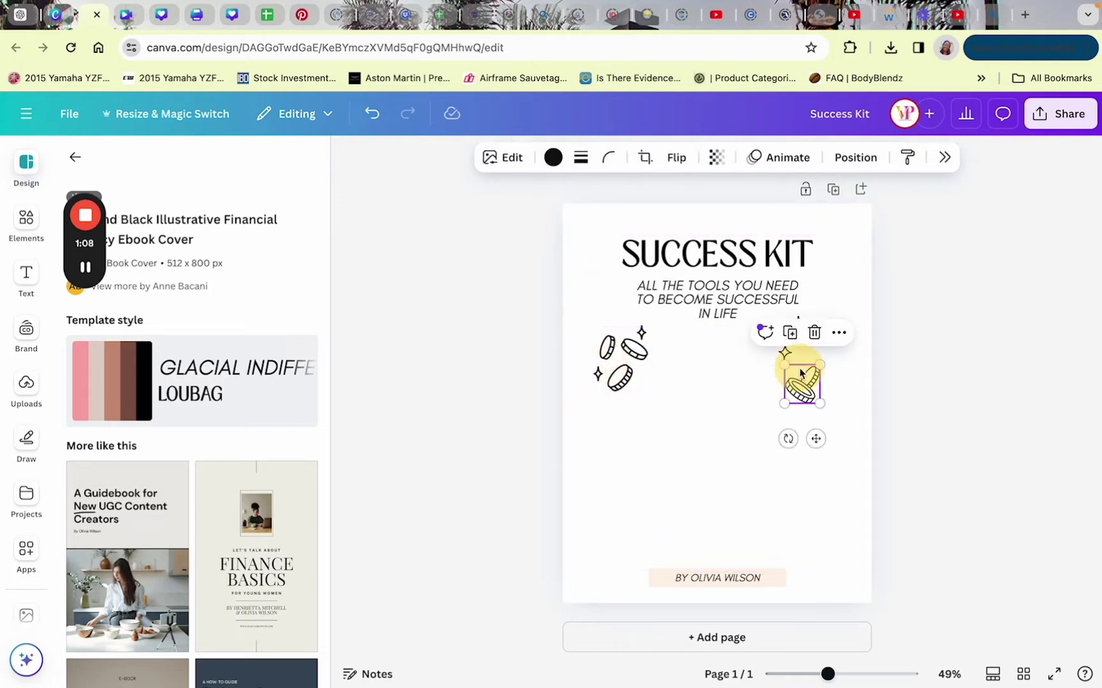
{"action": "left_click", "coordinate": [394, 210]}
Add the "hustle" laptop graphic from the starred elements, shrink it and centre it below the subtitle.
{"action": "left_click", "coordinate": [25, 217]}
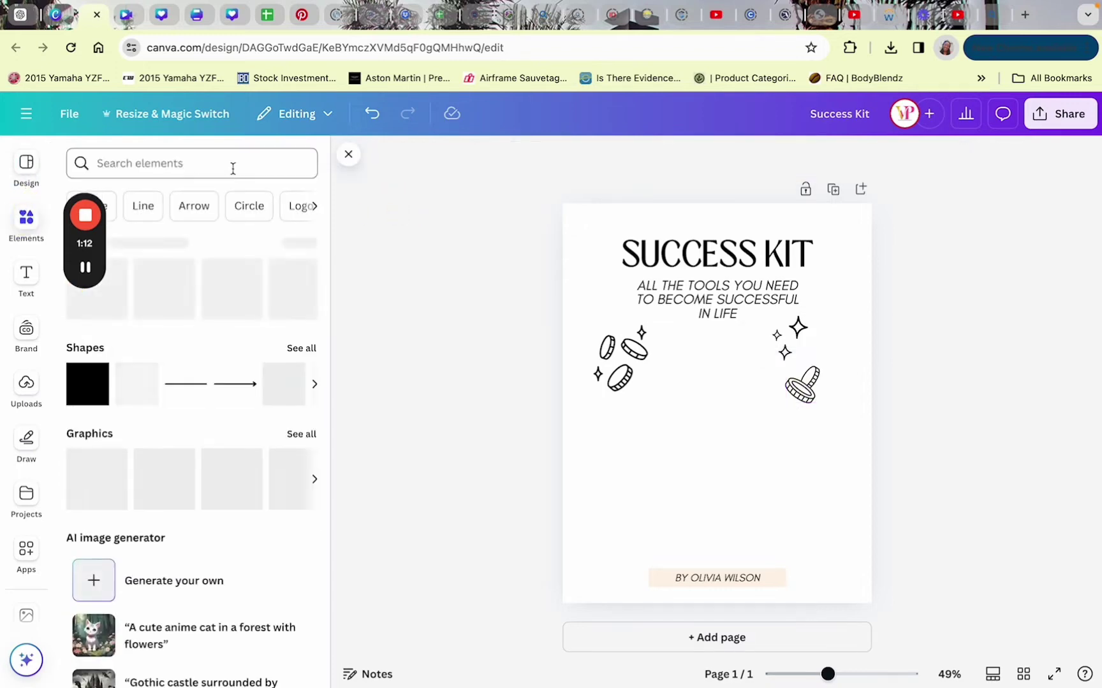
{"action": "scroll", "coordinate": [7, 599], "scroll_direction": "down", "scroll_amount": 5}
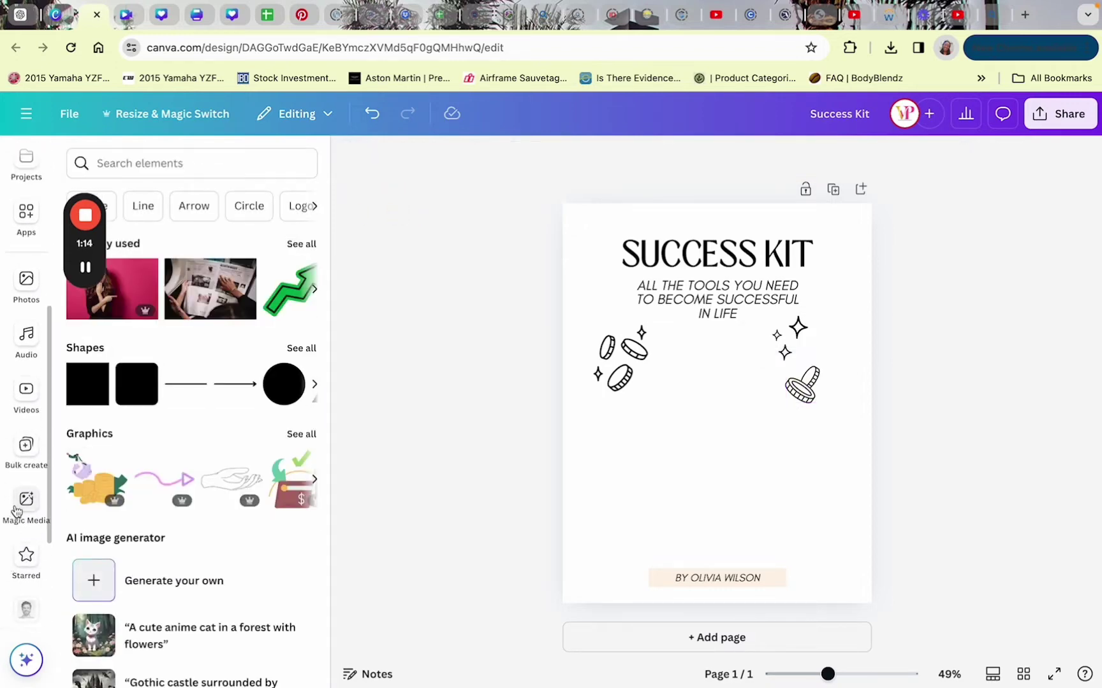
{"action": "left_click", "coordinate": [25, 559]}
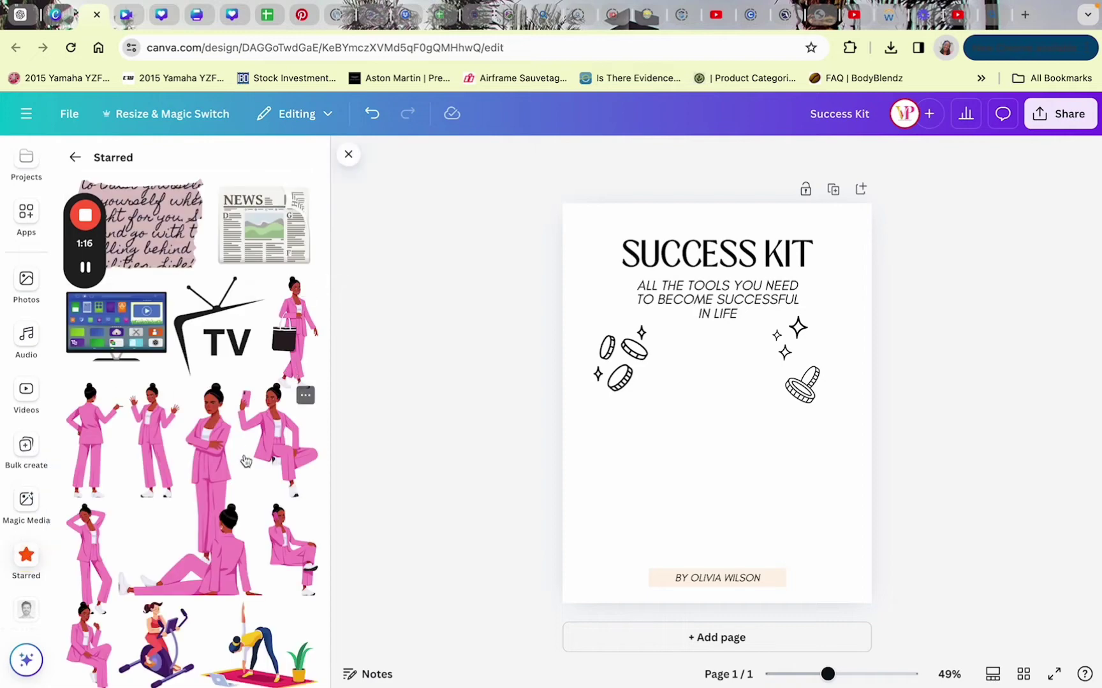
{"action": "scroll", "coordinate": [246, 460], "scroll_direction": "down", "scroll_amount": 4}
{"action": "scroll", "coordinate": [246, 461], "scroll_direction": "down", "scroll_amount": 8}
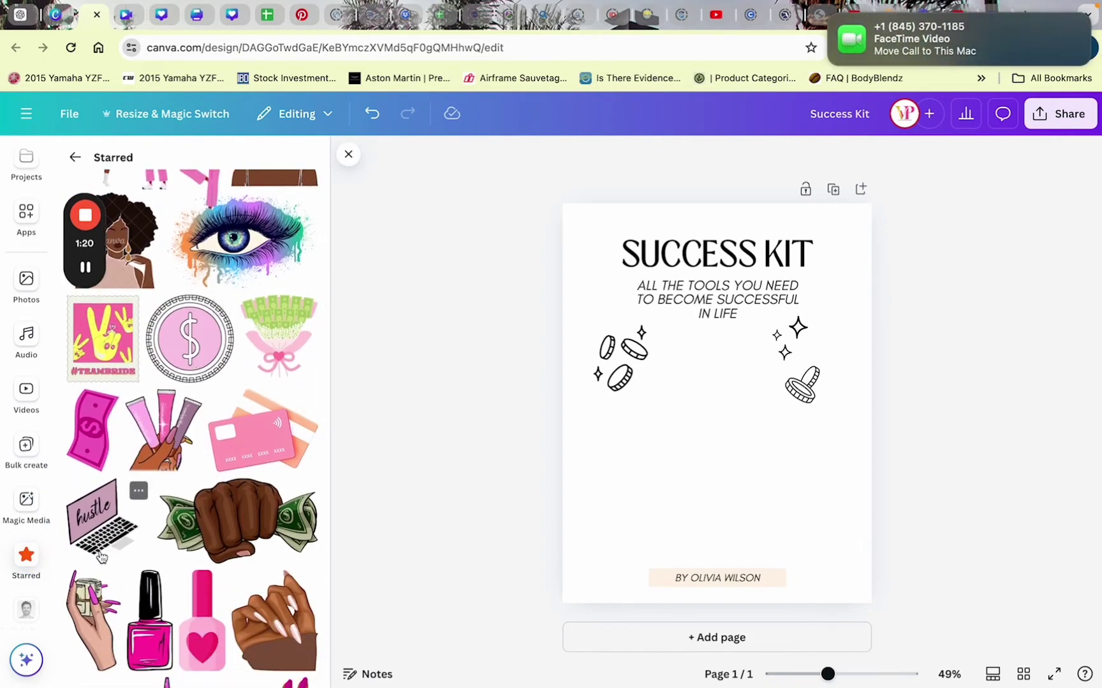
{"action": "left_click", "coordinate": [97, 518]}
{"action": "left_click_drag", "start_coordinate": [709, 419], "coordinate": [727, 469]}
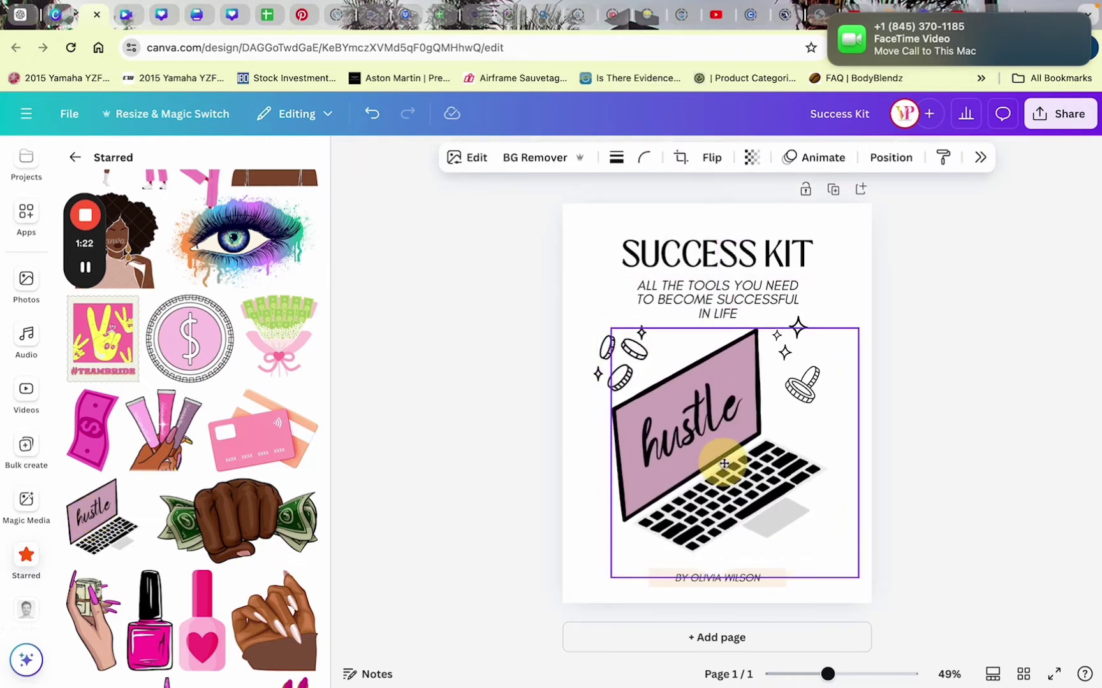
{"action": "left_click_drag", "start_coordinate": [858, 330], "coordinate": [829, 374]}
{"action": "left_click_drag", "start_coordinate": [721, 449], "coordinate": [739, 412]}
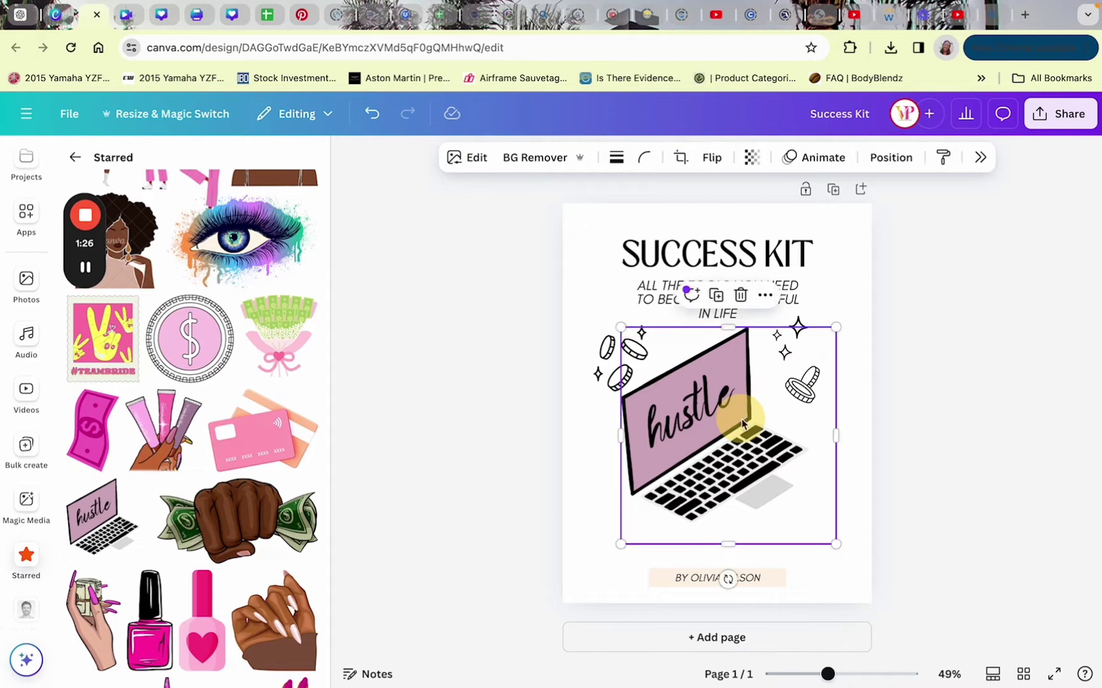
Add two small pink banknote graphics near the laptop's lower edge, one on each side, with the right one tilted.
{"action": "left_click", "coordinate": [97, 451]}
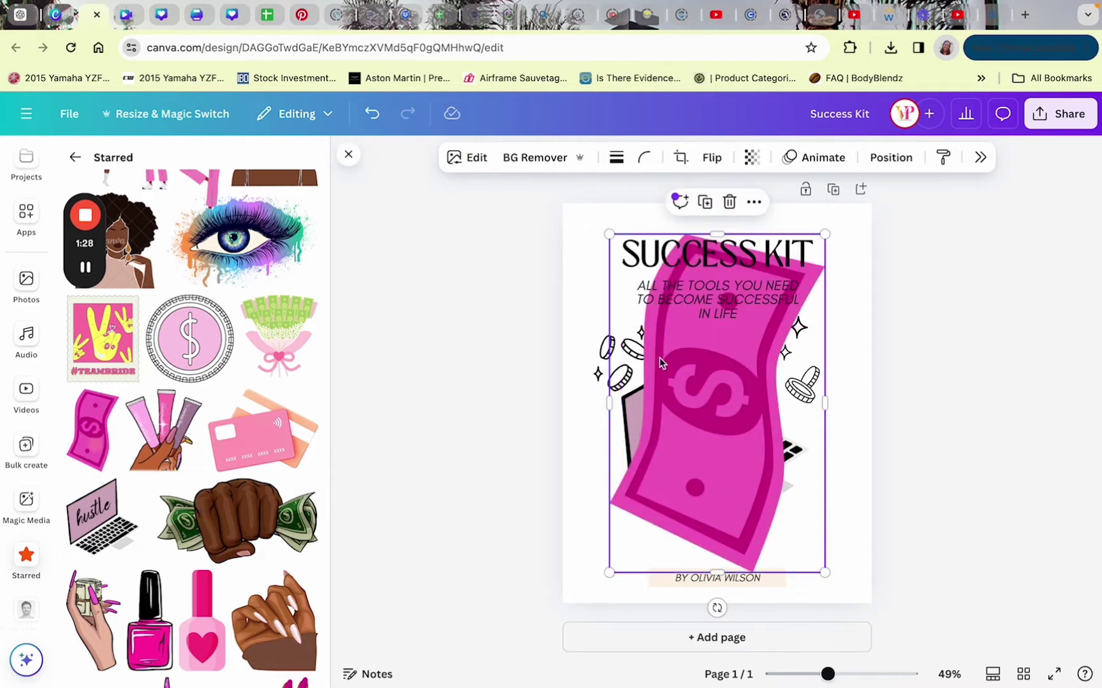
{"action": "left_click_drag", "start_coordinate": [824, 237], "coordinate": [811, 505]}
{"action": "left_click_drag", "start_coordinate": [792, 580], "coordinate": [837, 583]}
{"action": "left_click", "coordinate": [859, 369]}
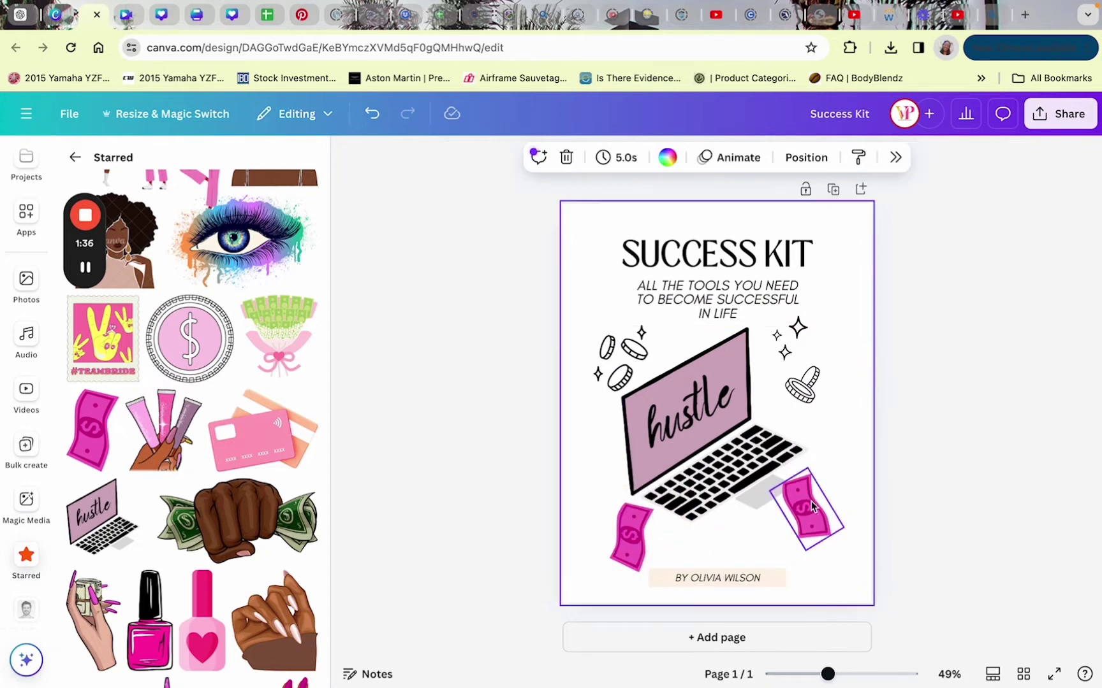
Replace the laptop graphic with the starred fist-holding-dollars graphic, placed in the middle of the cover.
{"action": "left_click", "coordinate": [705, 446]}
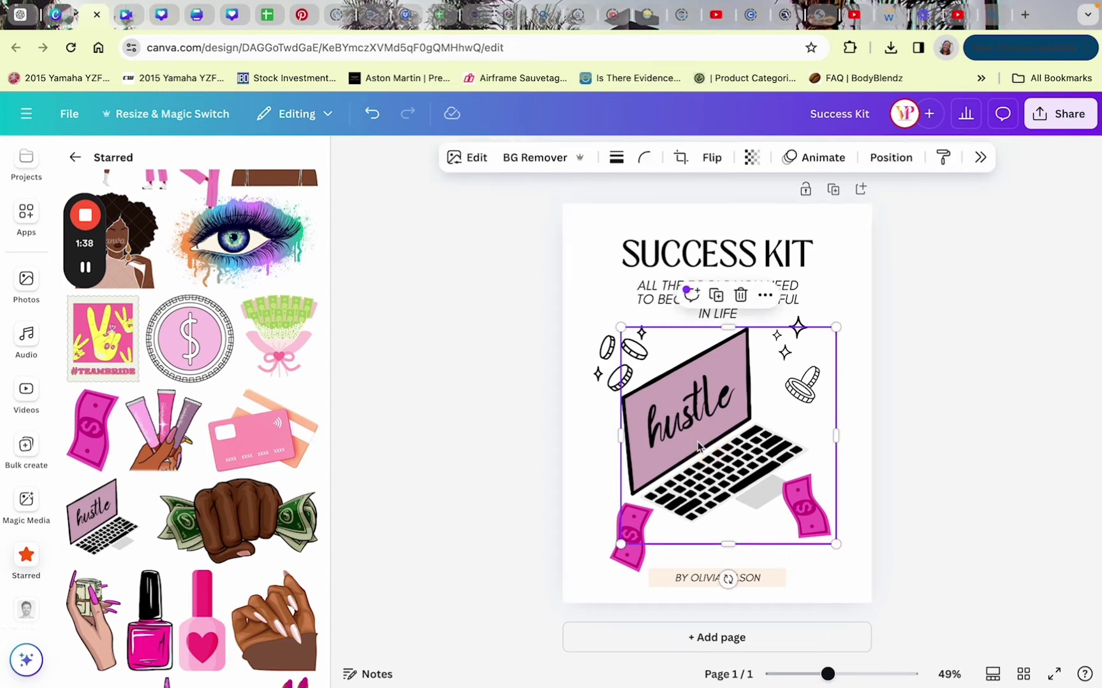
{"action": "key", "text": "Delete"}
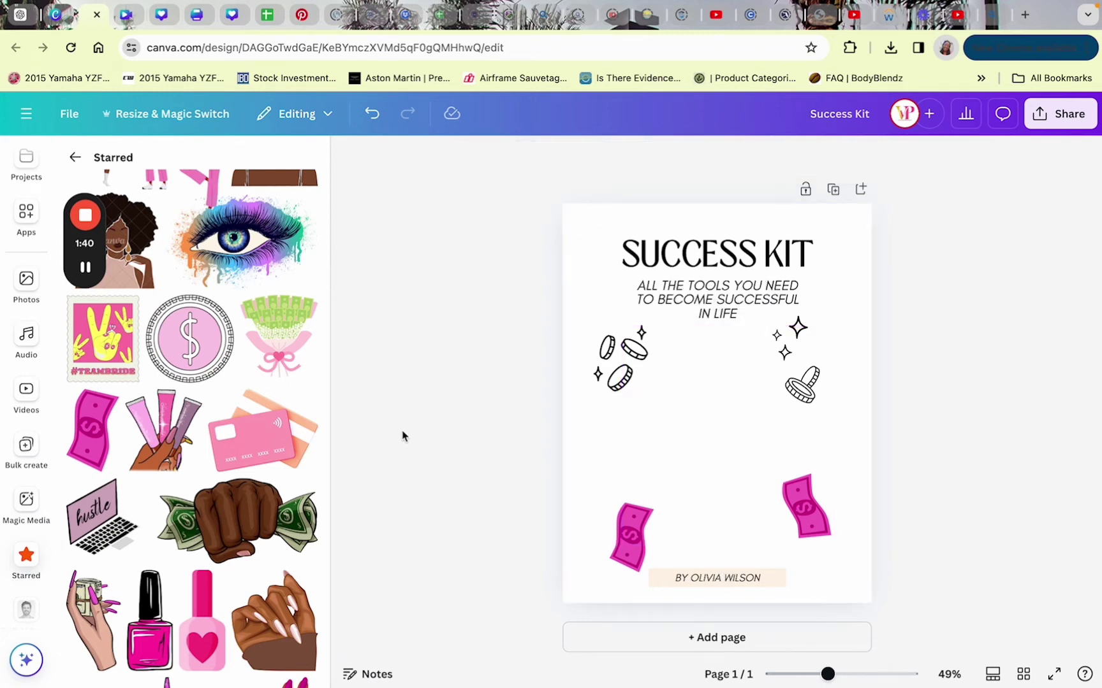
{"action": "left_click", "coordinate": [237, 519]}
{"action": "left_click_drag", "start_coordinate": [723, 387], "coordinate": [723, 420]}
Delete both pink banknotes and the fist-holding-dollars graphic from the cover.
{"action": "left_click", "coordinate": [631, 535]}
{"action": "key", "text": "Delete"}
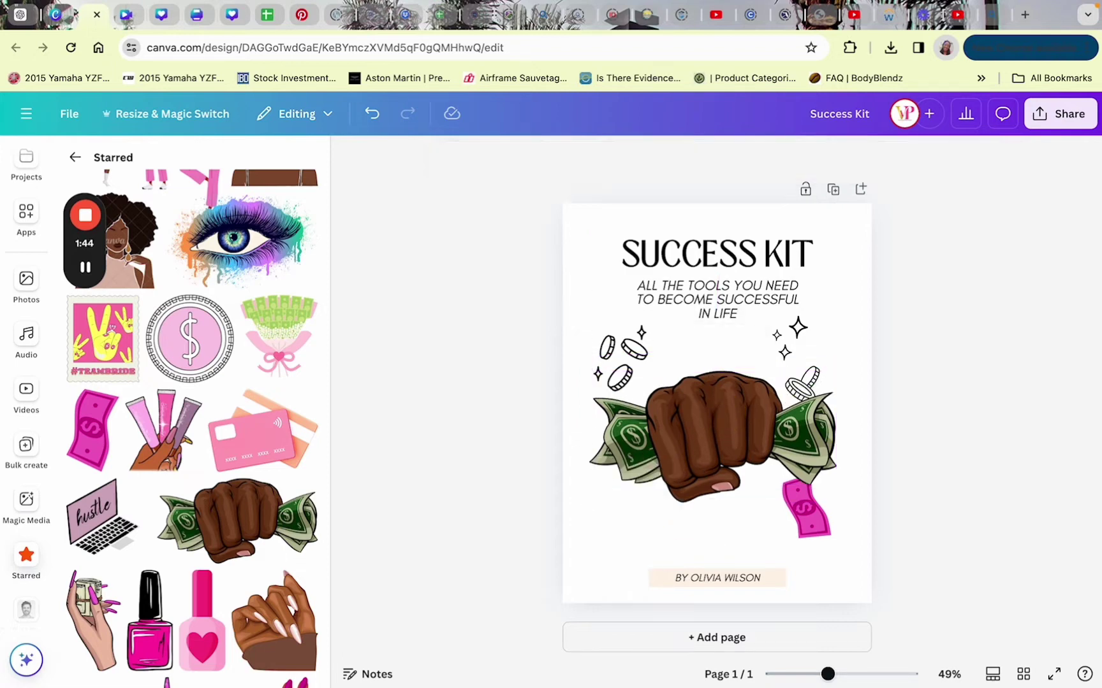
{"action": "left_click", "coordinate": [801, 510]}
{"action": "key", "text": "Delete"}
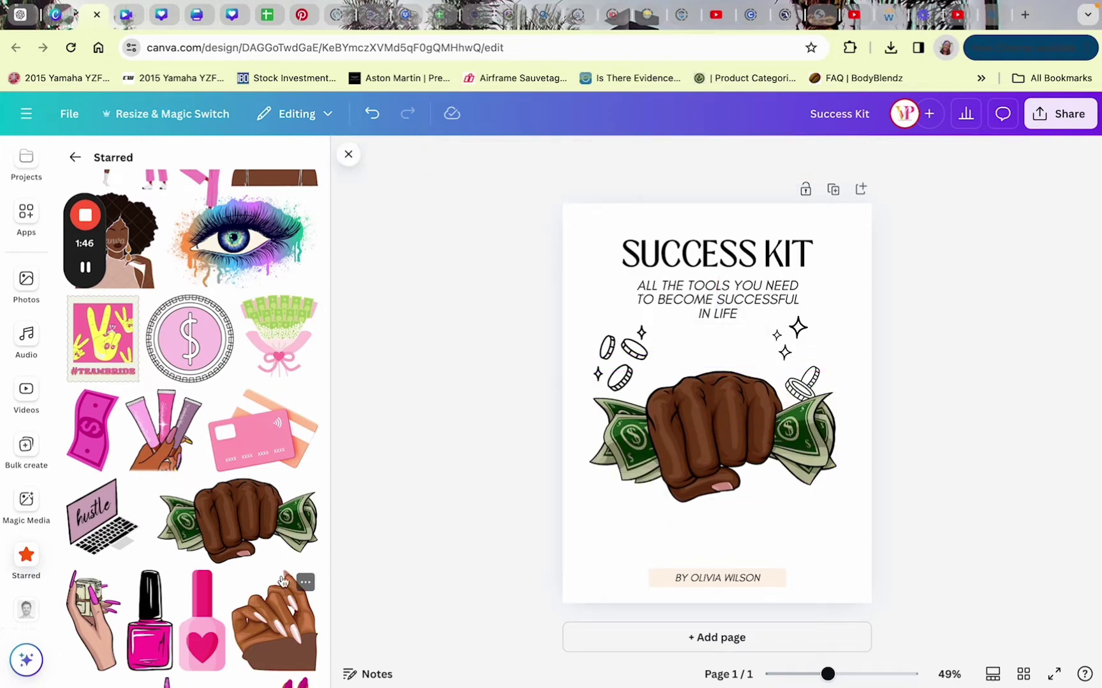
{"action": "scroll", "coordinate": [204, 577], "scroll_direction": "down", "scroll_amount": 1}
{"action": "left_click", "coordinate": [739, 424]}
{"action": "key", "text": "Delete"}
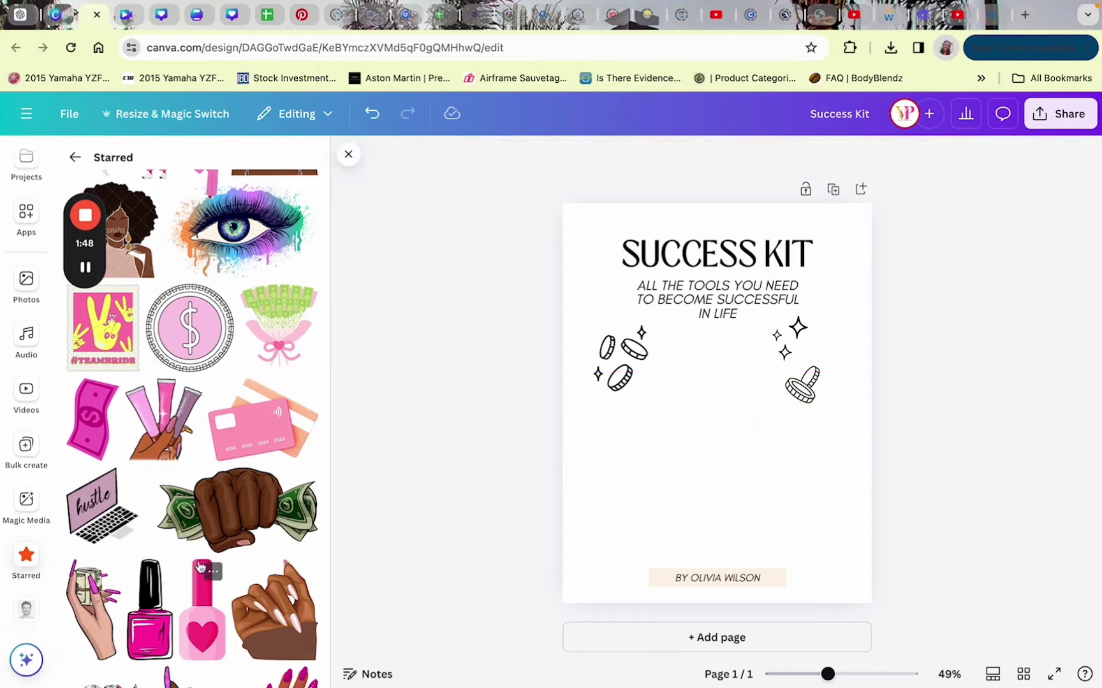
Add the starred graphic of a hand holding a money roll, resize it and centre it between the subtitle and author line.
{"action": "left_click", "coordinate": [89, 602]}
{"action": "left_click_drag", "start_coordinate": [671, 485], "coordinate": [628, 574]}
{"action": "left_click_drag", "start_coordinate": [691, 508], "coordinate": [716, 508]}
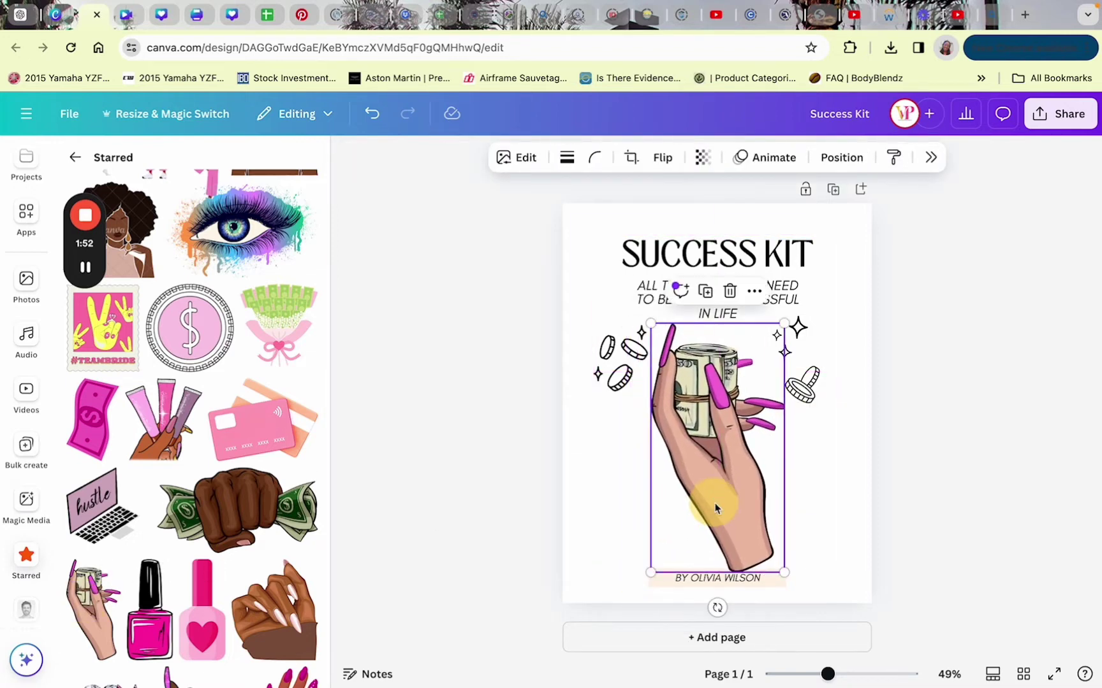
{"action": "left_click", "coordinate": [865, 487]}
Replace the author line at the foot of the cover with "BY" followed by the author's full name.
{"action": "left_click", "coordinate": [704, 580]}
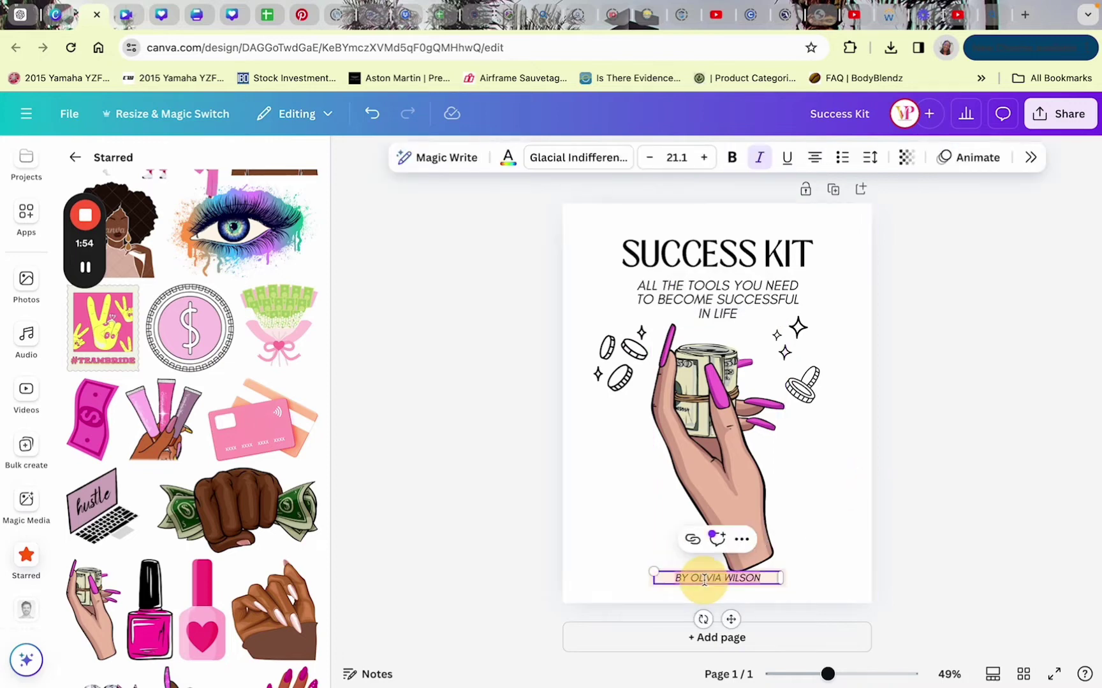
{"action": "double_click", "coordinate": [704, 580]}
{"action": "type", "text": "BY TAMERA WAT"}
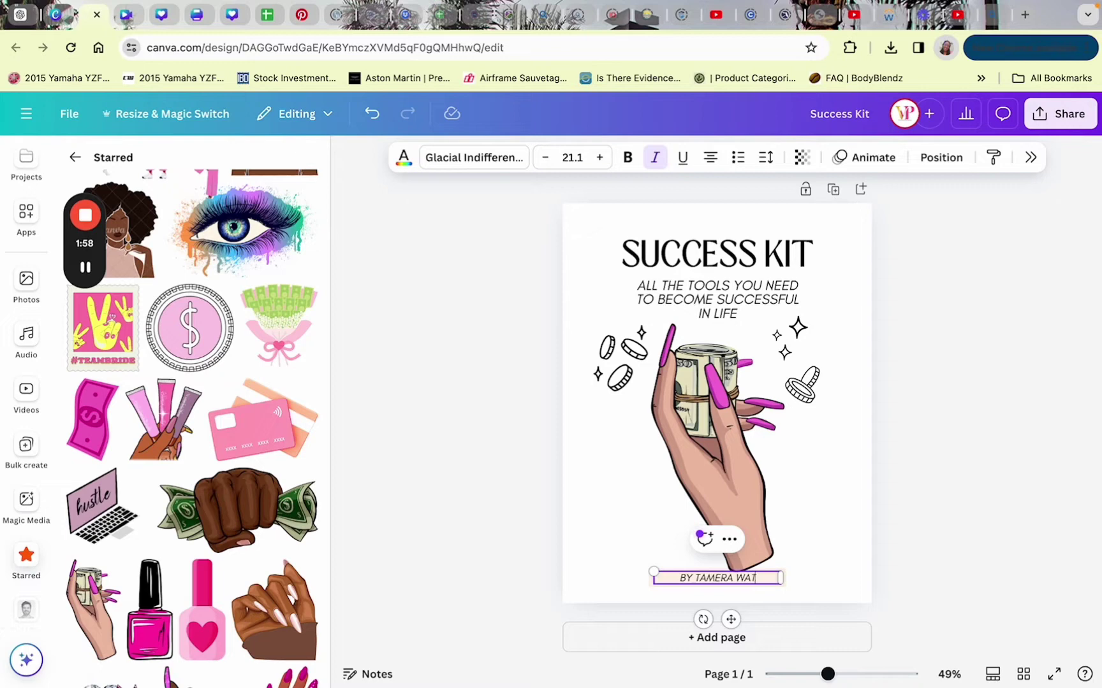
Recolour the author line's text with the light pink brand colour.
{"action": "triple_click", "coordinate": [678, 576]}
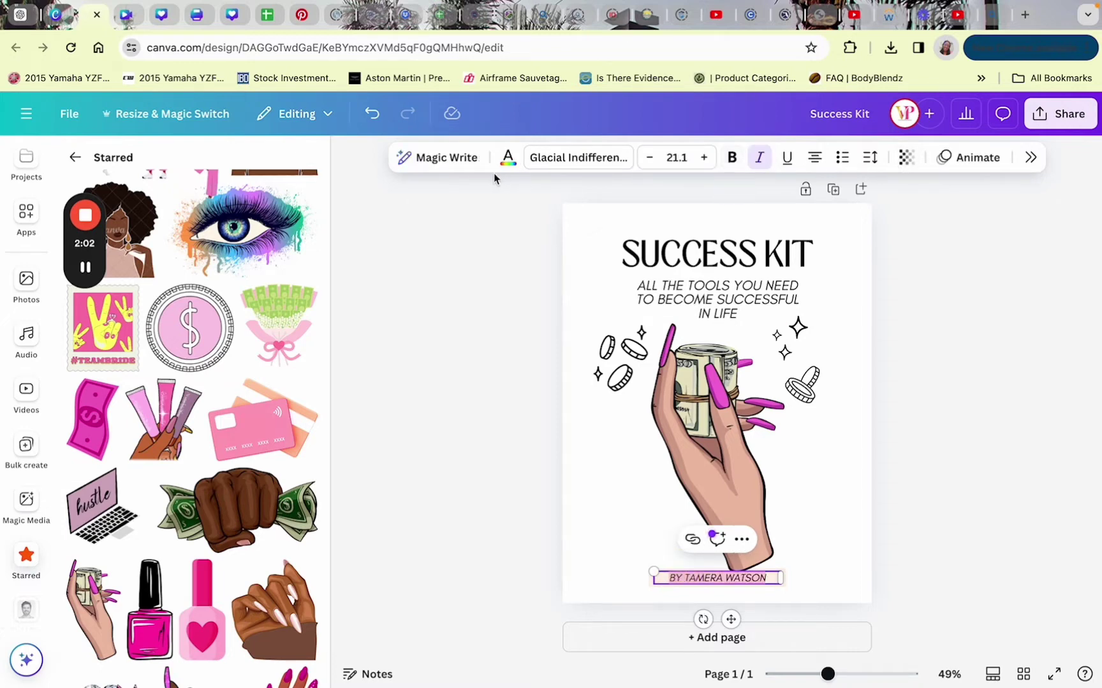
{"action": "left_click", "coordinate": [508, 159]}
{"action": "left_click", "coordinate": [495, 284]}
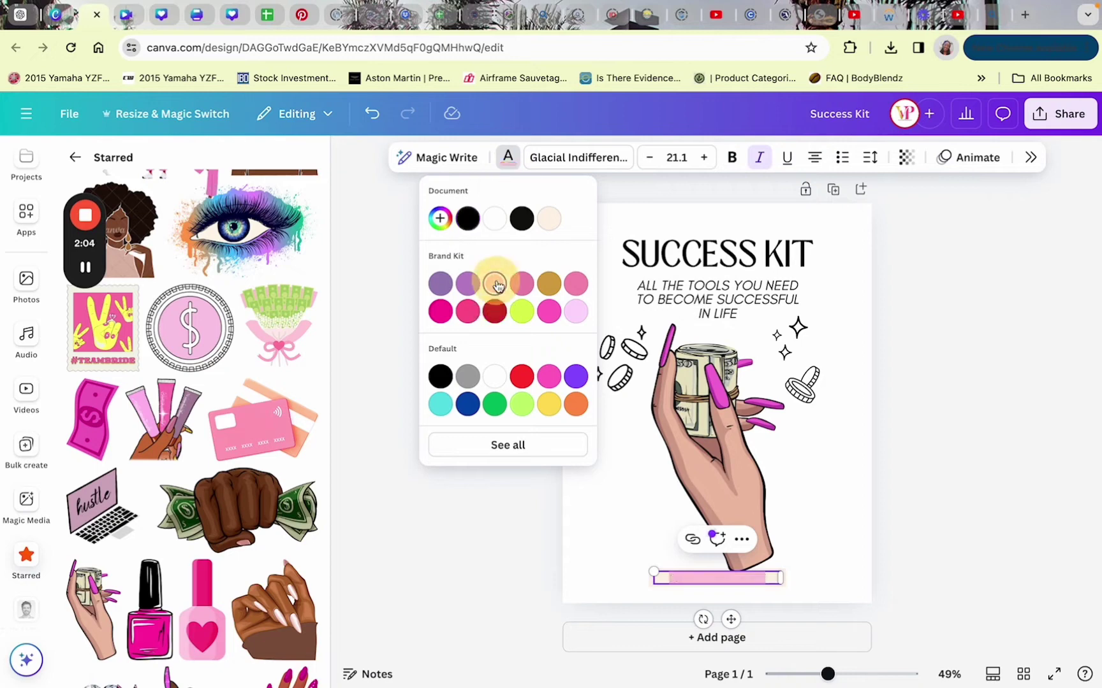
{"action": "left_click", "coordinate": [704, 577]}
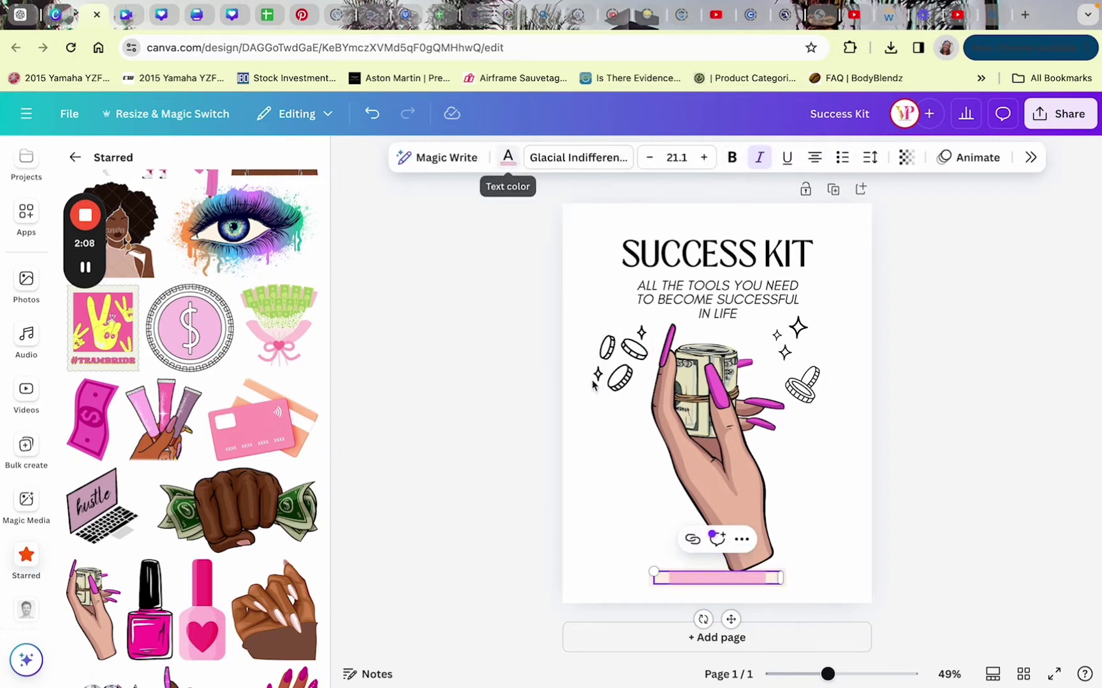
Apply the Background text effect to the author line.
{"action": "left_click", "coordinate": [1030, 158]}
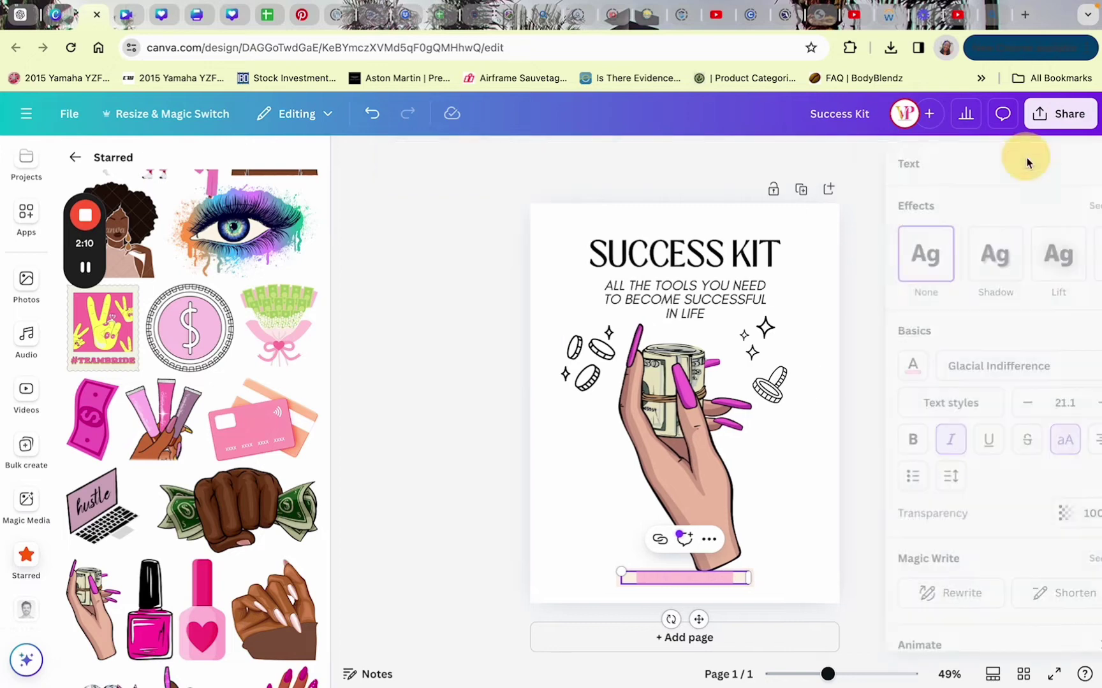
{"action": "scroll", "coordinate": [954, 443], "scroll_direction": "down", "scroll_amount": 3}
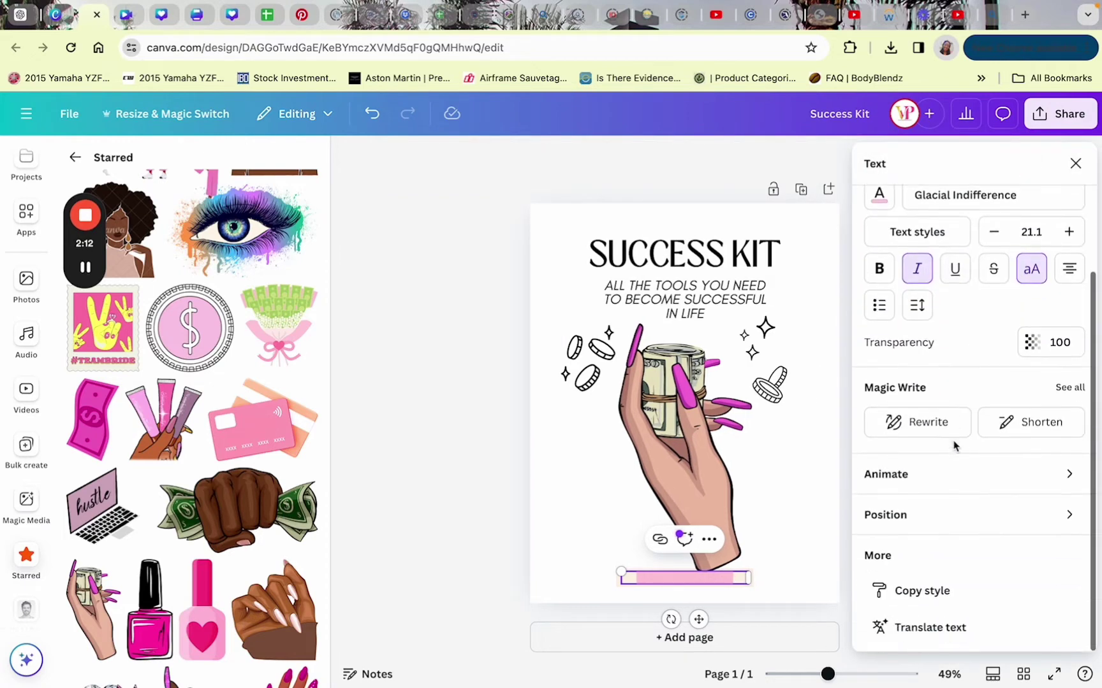
{"action": "scroll", "coordinate": [955, 444], "scroll_direction": "up", "scroll_amount": 3}
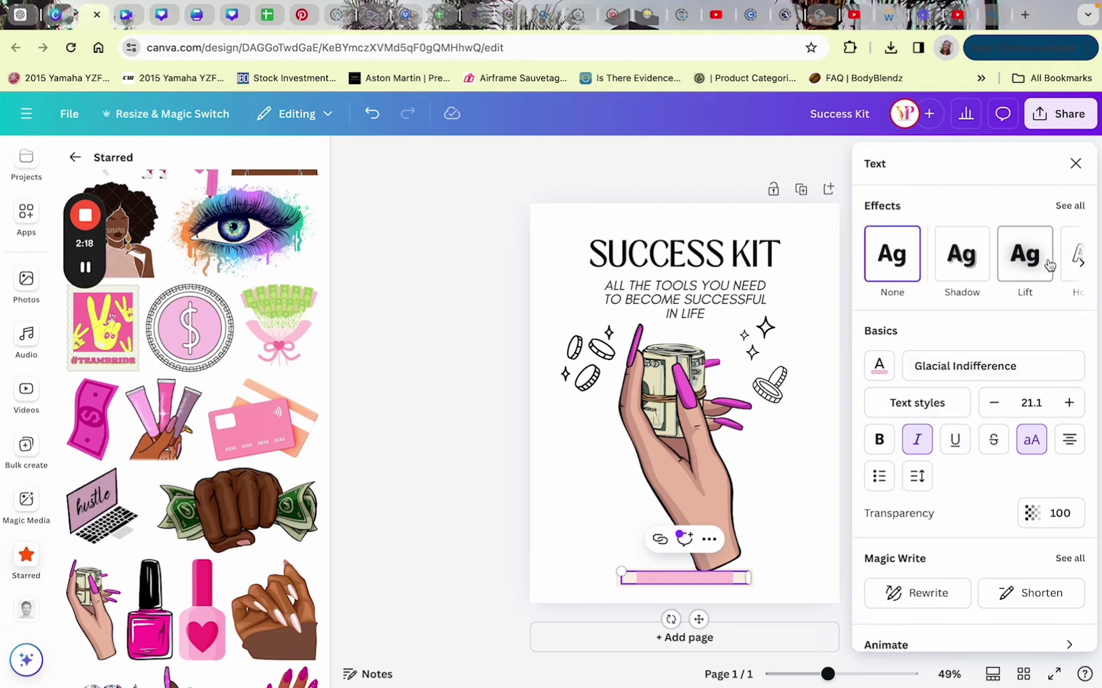
{"action": "left_click", "coordinate": [708, 539]}
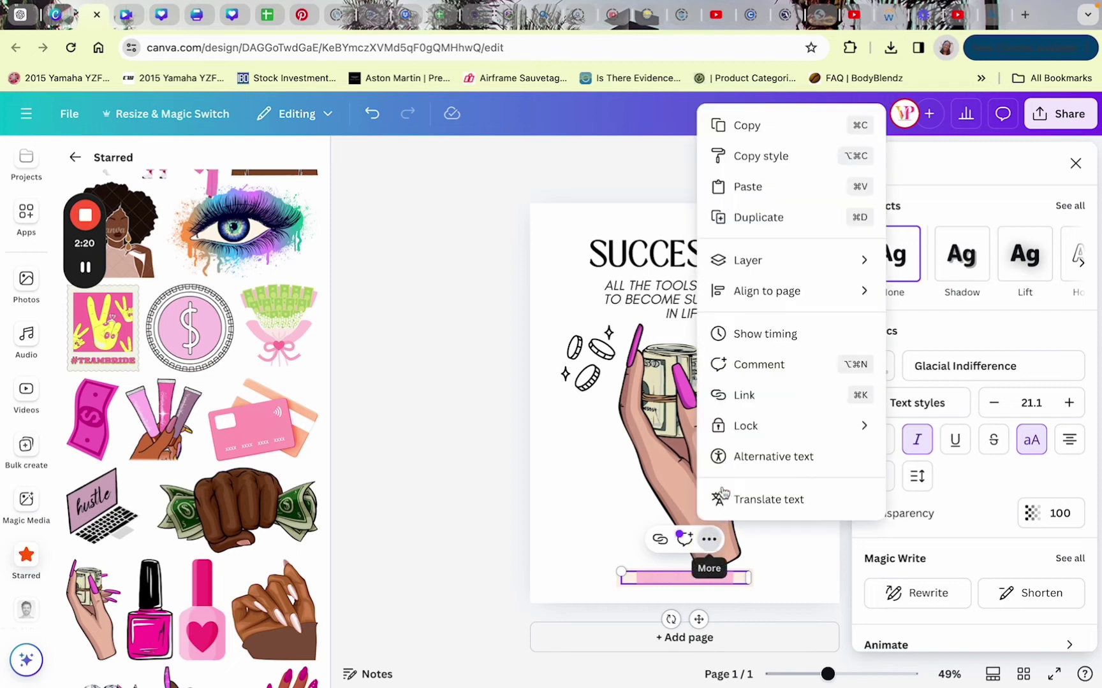
{"action": "left_click", "coordinate": [1013, 339]}
{"action": "scroll", "coordinate": [1015, 261], "scroll_direction": "right", "scroll_amount": 5}
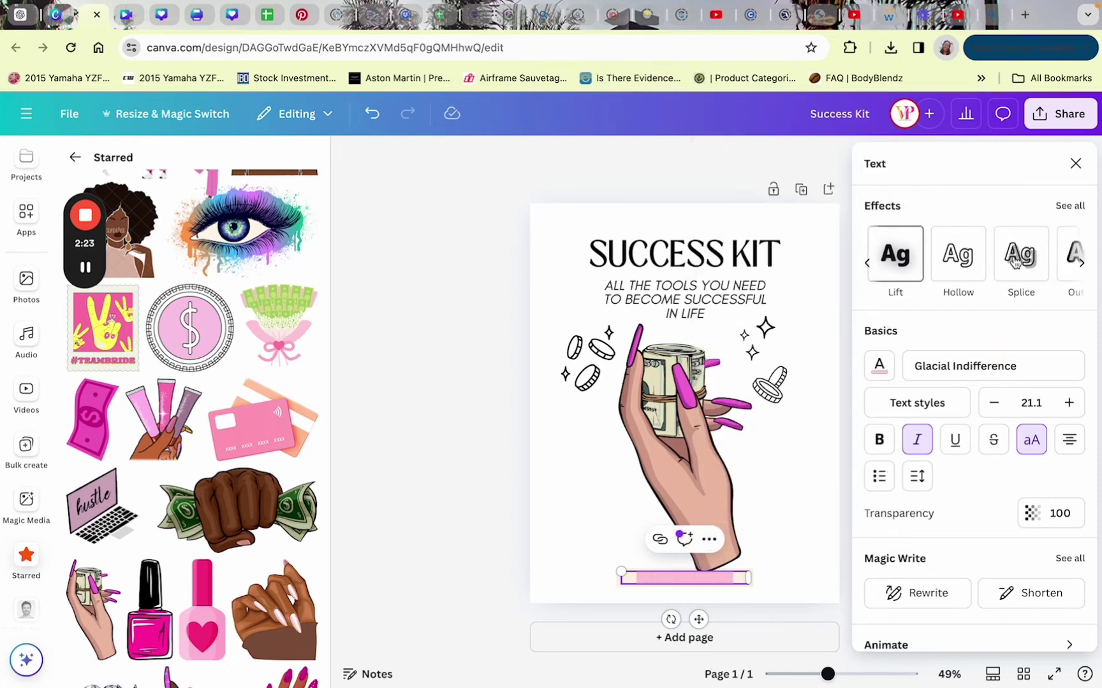
{"action": "left_click", "coordinate": [1082, 263]}
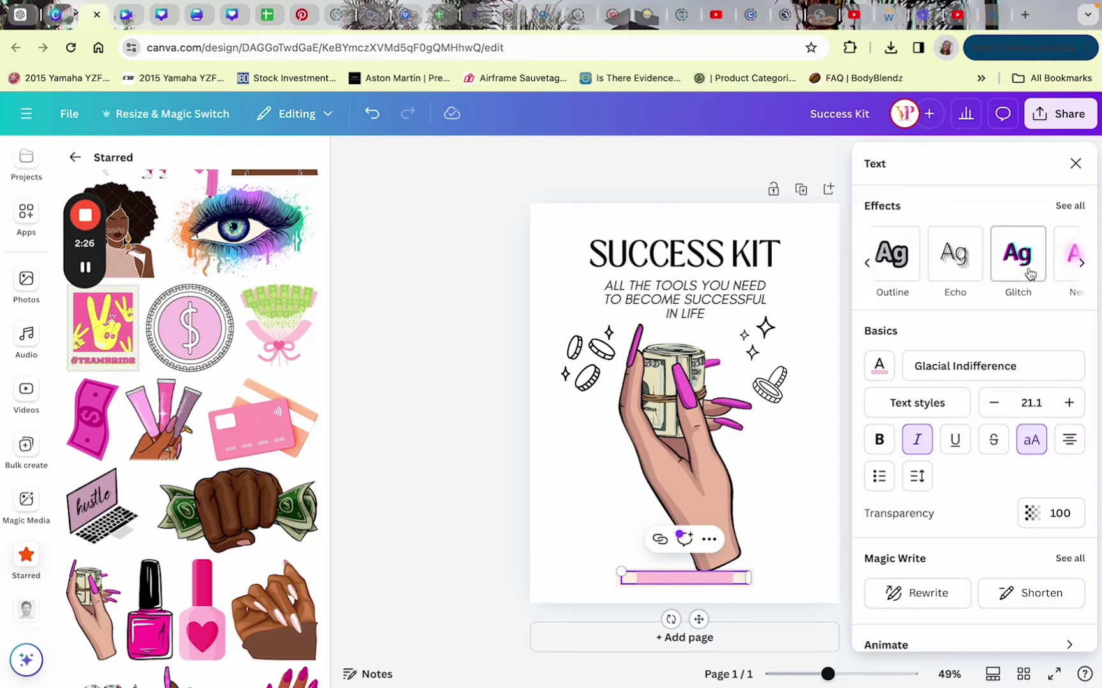
{"action": "scroll", "coordinate": [1030, 275], "scroll_direction": "right", "scroll_amount": 5}
{"action": "left_click", "coordinate": [982, 278]}
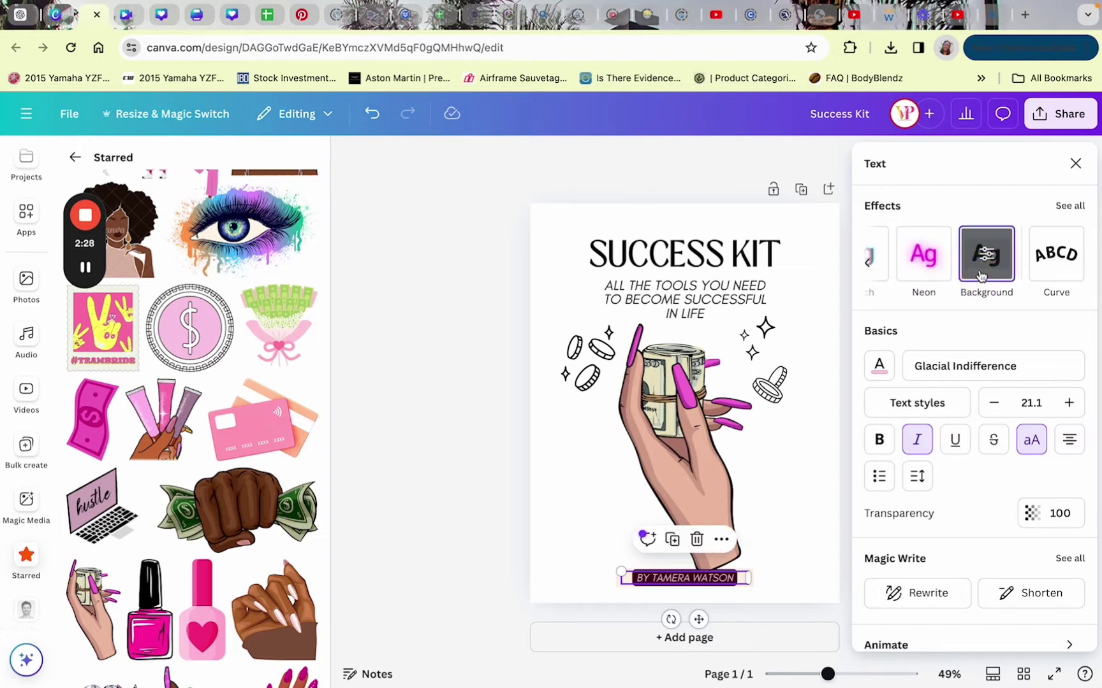
Set the author line's background effect colour to black.
{"action": "left_click", "coordinate": [981, 275]}
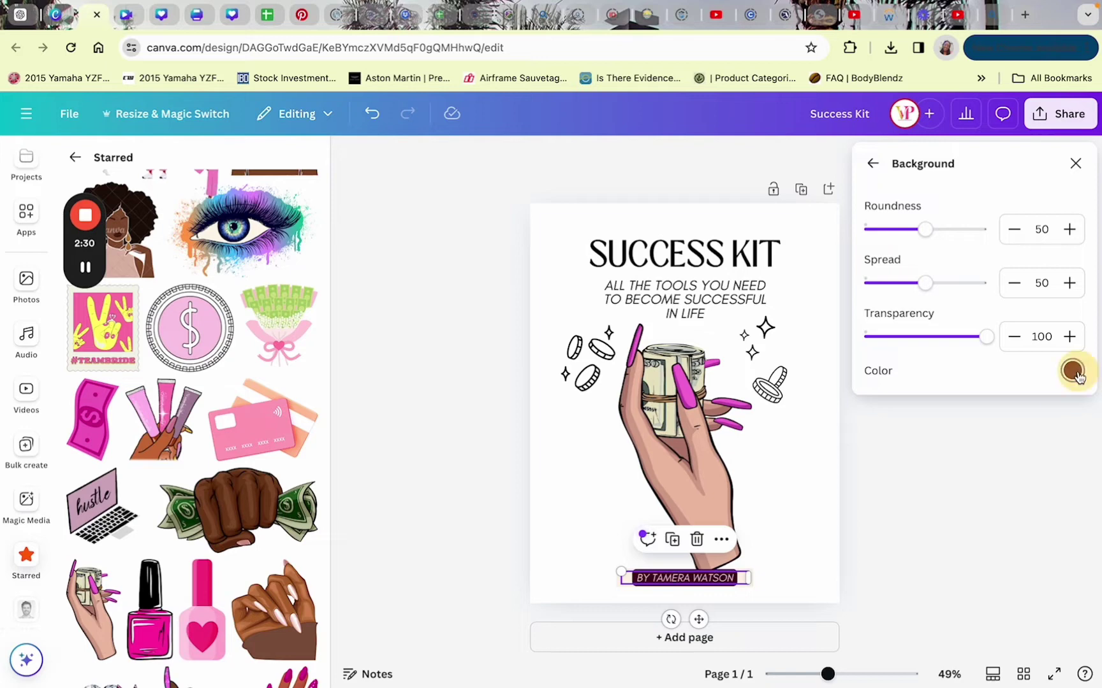
{"action": "left_click", "coordinate": [1072, 370]}
{"action": "left_click", "coordinate": [909, 446]}
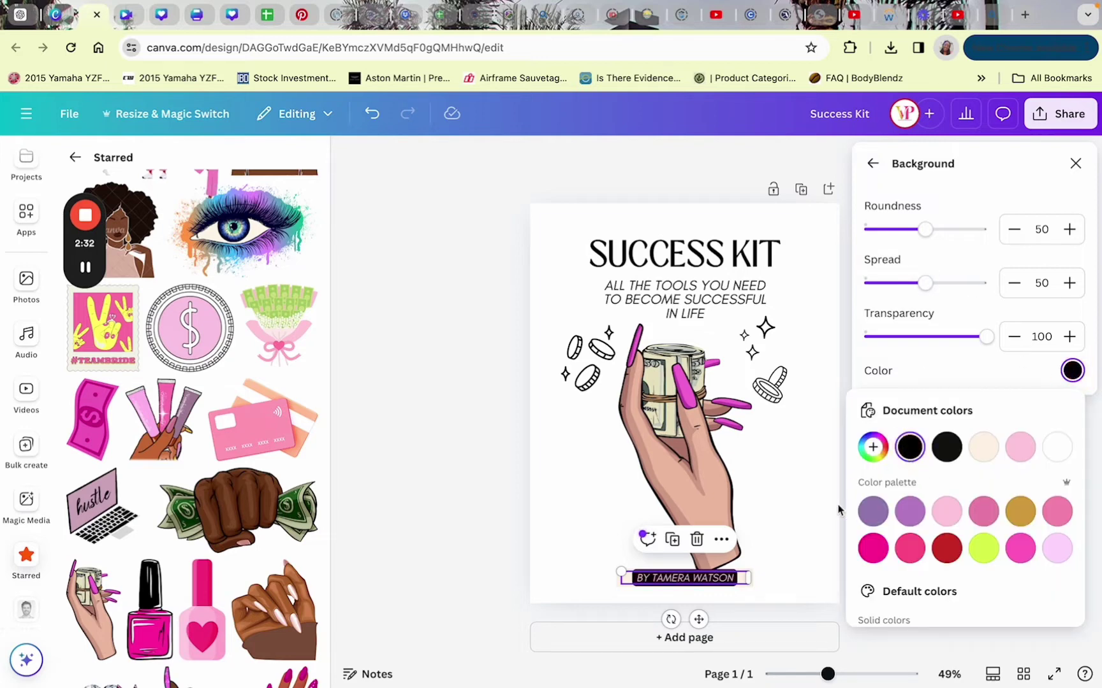
{"action": "left_click", "coordinate": [807, 509]}
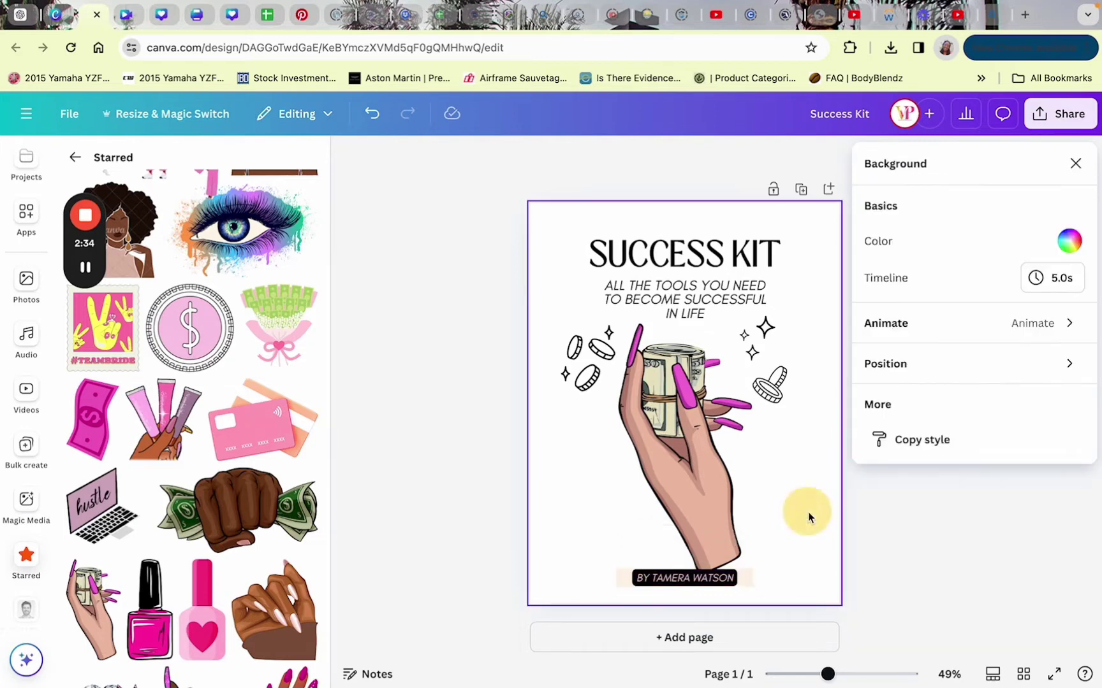
Delete the beige bar behind the author line and change the author text colour to white.
{"action": "left_click", "coordinate": [616, 584]}
{"action": "key", "text": "Escape"}
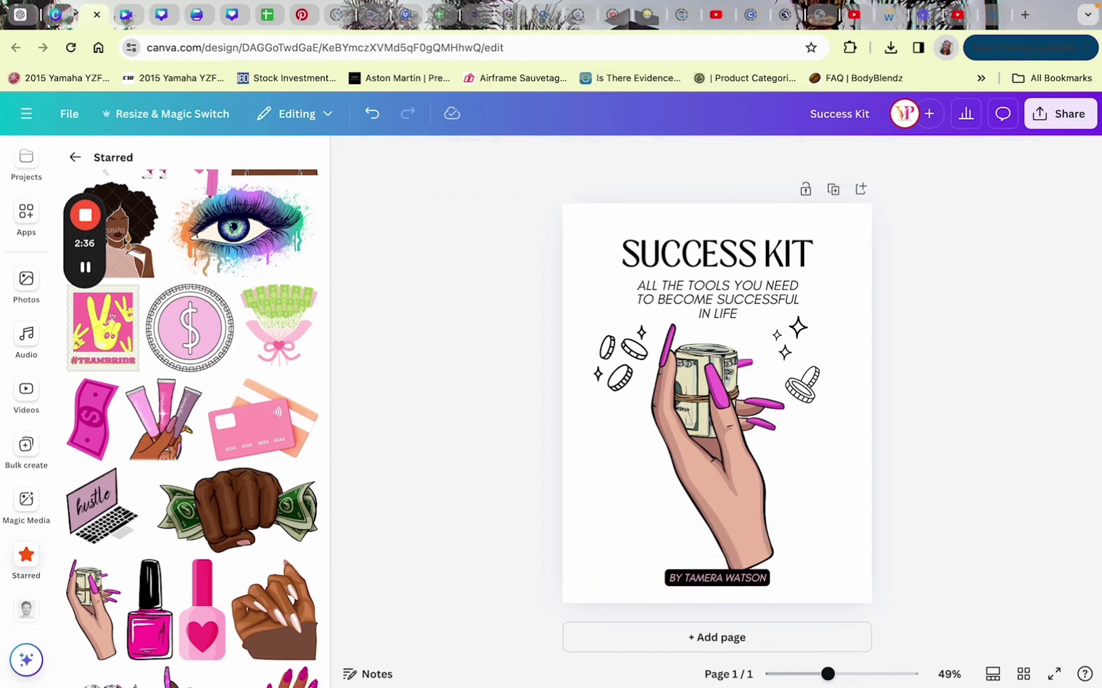
{"action": "left_click", "coordinate": [685, 578]}
{"action": "left_click", "coordinate": [685, 579]}
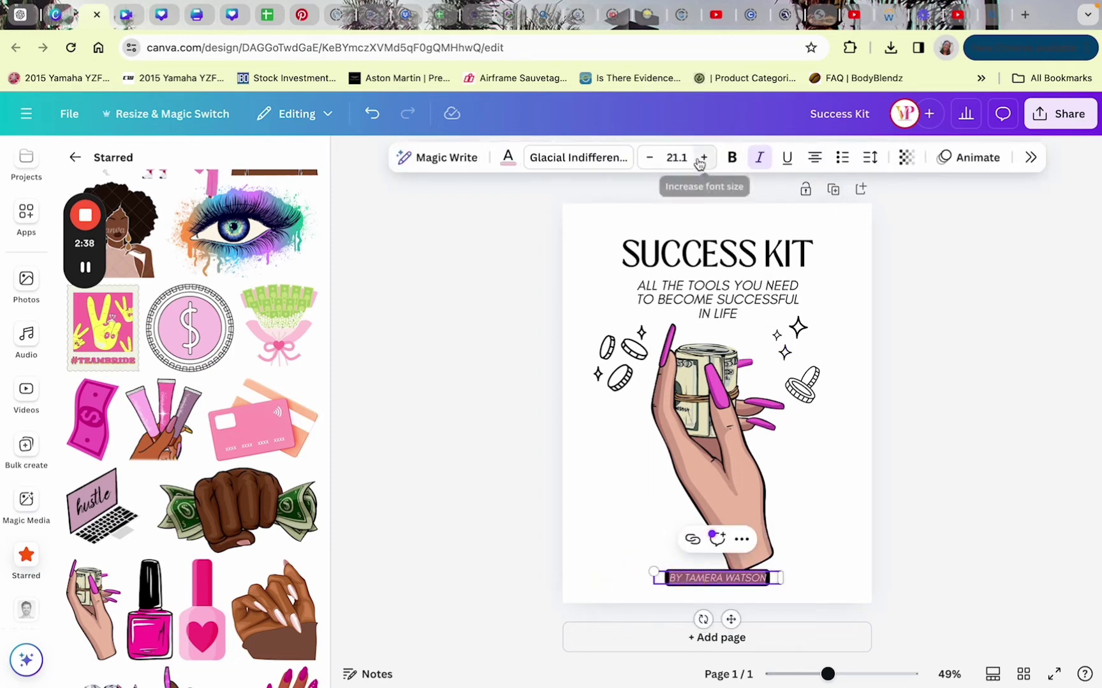
{"action": "left_click", "coordinate": [508, 160]}
{"action": "left_click", "coordinate": [521, 220]}
{"action": "left_click", "coordinate": [589, 540]}
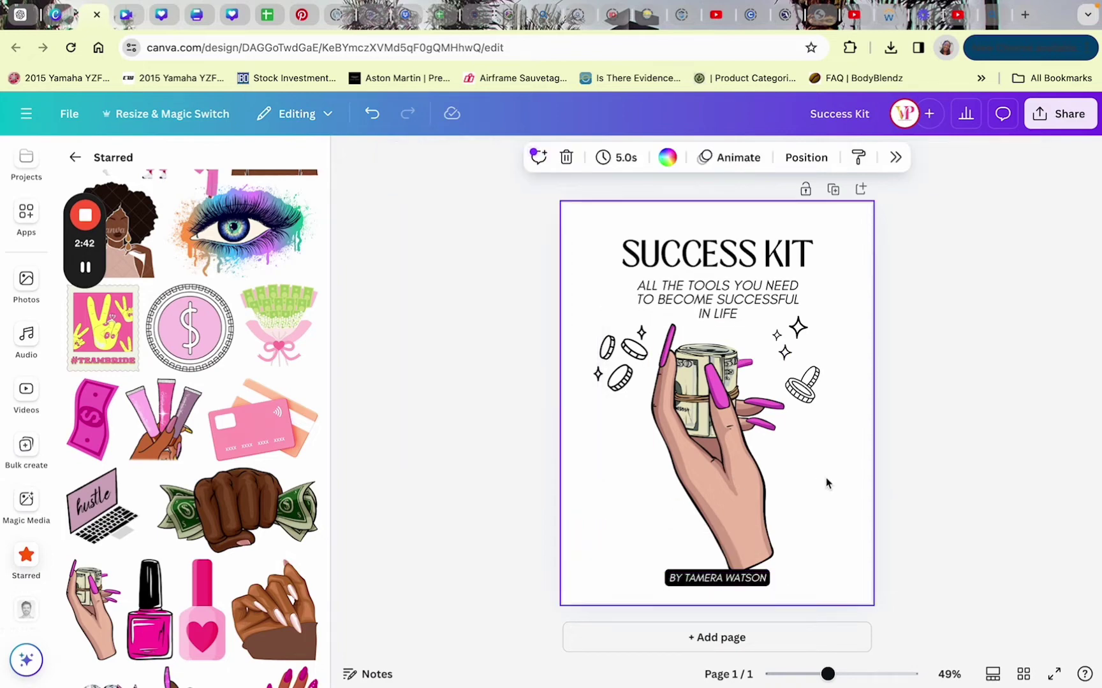
Add a blank second page and paste a copy of the cover's "SUCCESS KIT" title onto it.
{"action": "left_click", "coordinate": [860, 191]}
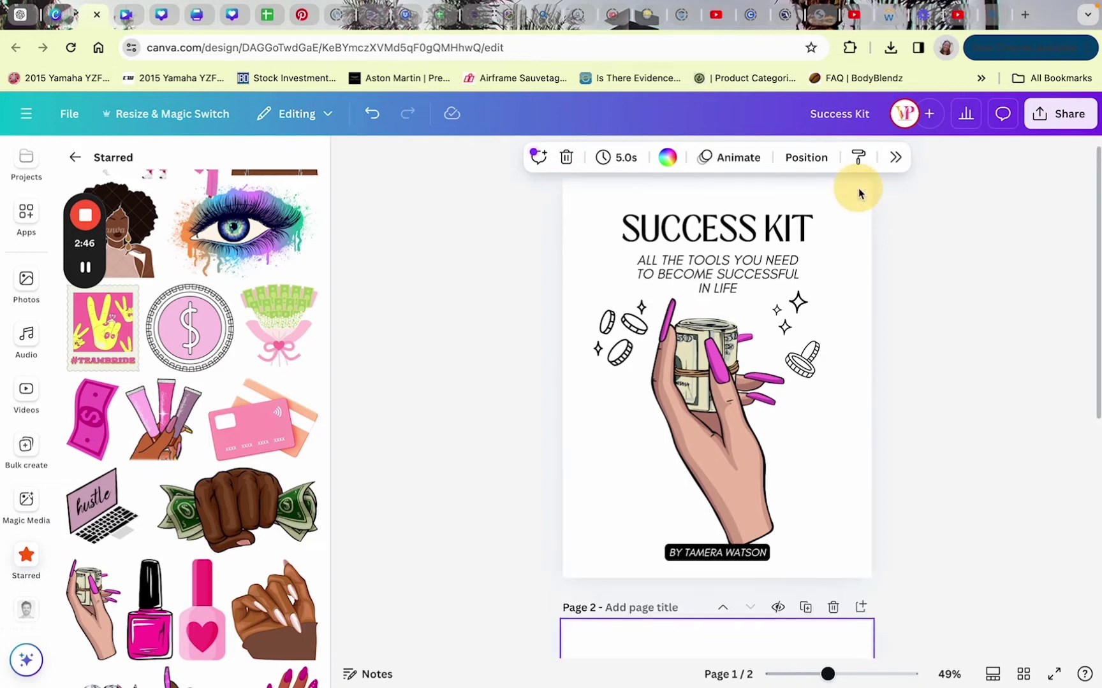
{"action": "scroll", "coordinate": [791, 357], "scroll_direction": "up", "scroll_amount": 2}
{"action": "scroll", "coordinate": [792, 359], "scroll_direction": "up", "scroll_amount": 5}
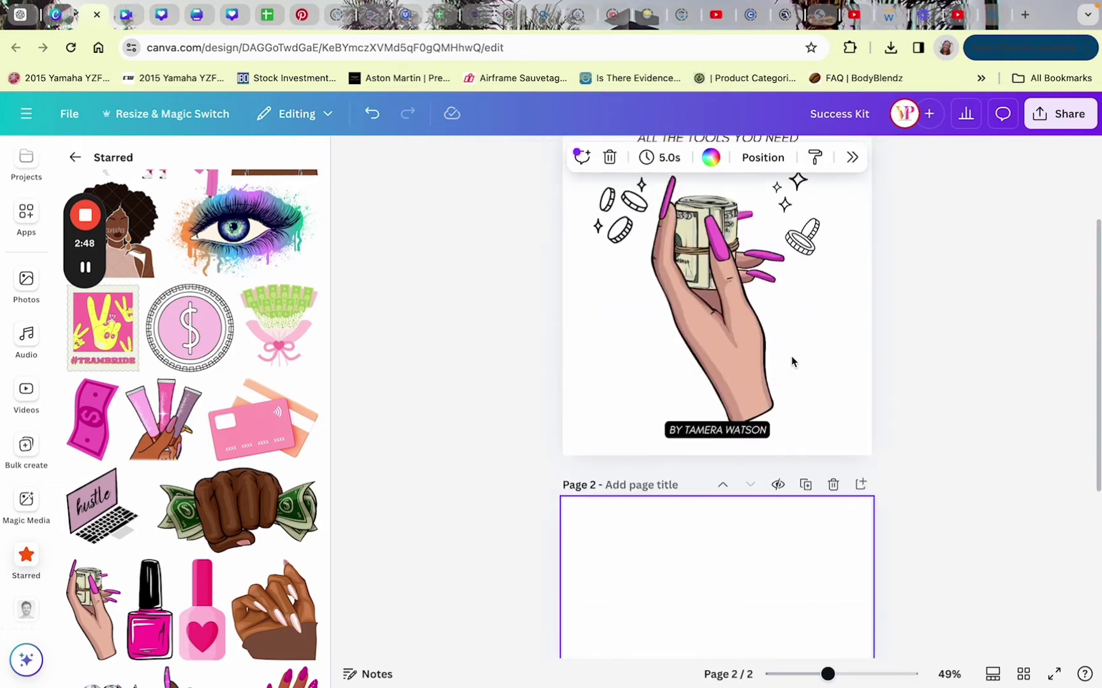
{"action": "left_click", "coordinate": [749, 264]}
{"action": "key", "text": "ctrl+c"}
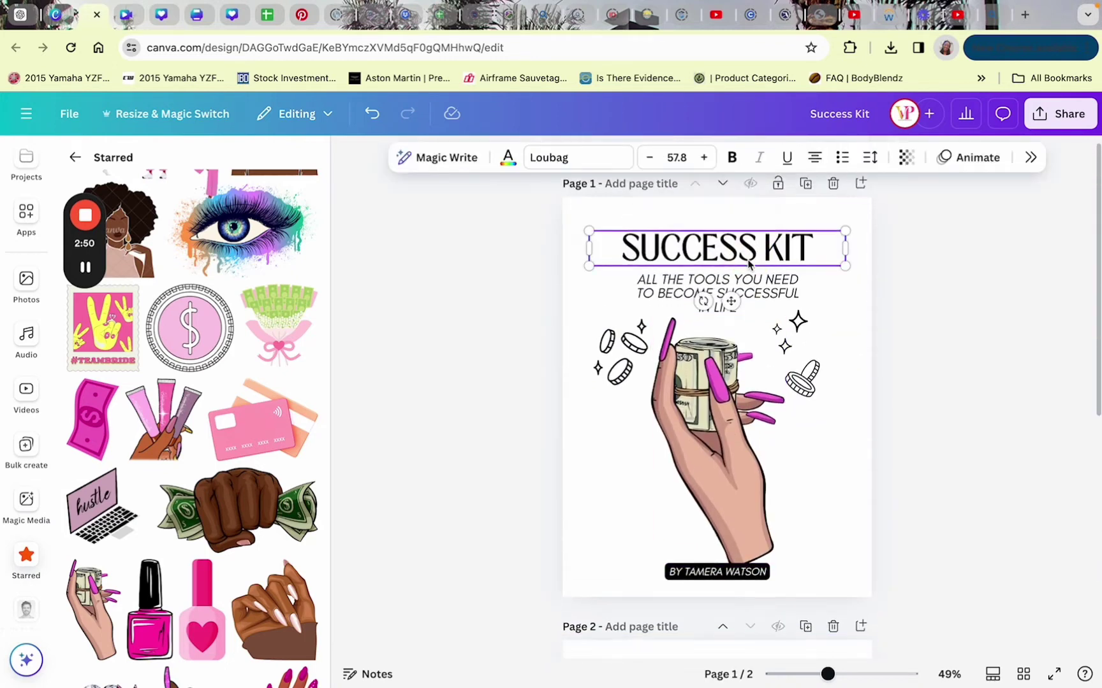
{"action": "scroll", "coordinate": [733, 306], "scroll_direction": "down", "scroll_amount": 5}
{"action": "left_click", "coordinate": [721, 352]}
{"action": "key", "text": "ctrl+v"}
Change the copied title on page 2 to "WELCOME".
{"action": "left_click", "coordinate": [719, 346]}
{"action": "key", "text": "shift+Home"}
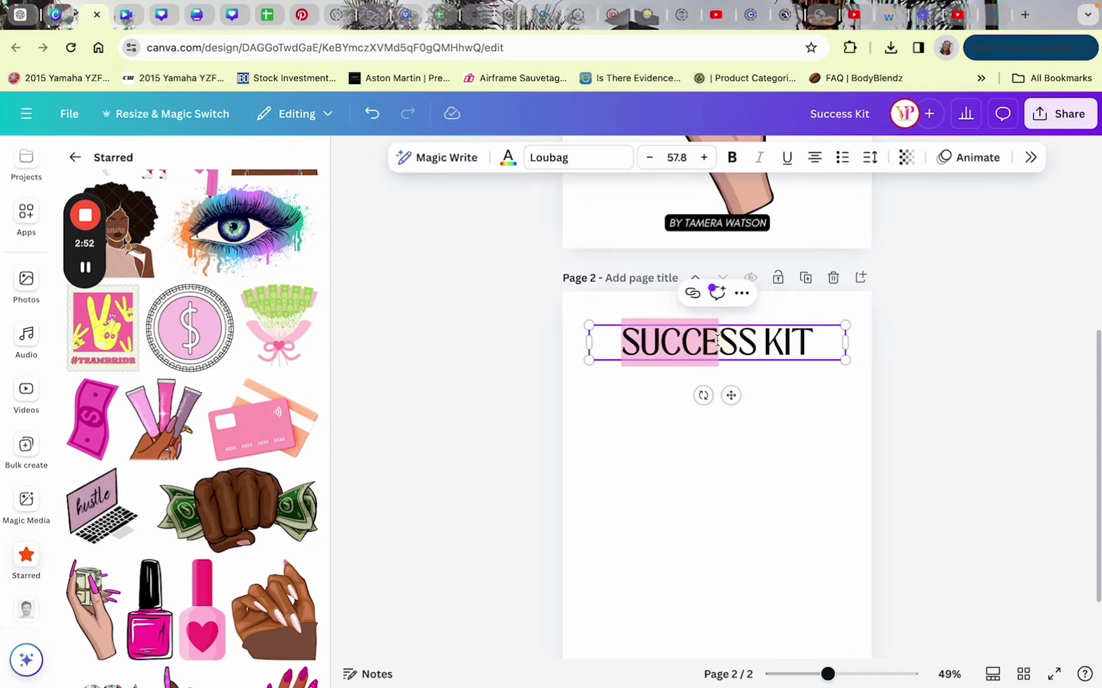
{"action": "key", "text": "ctrl+a"}
{"action": "type", "text": "WELCOME"}
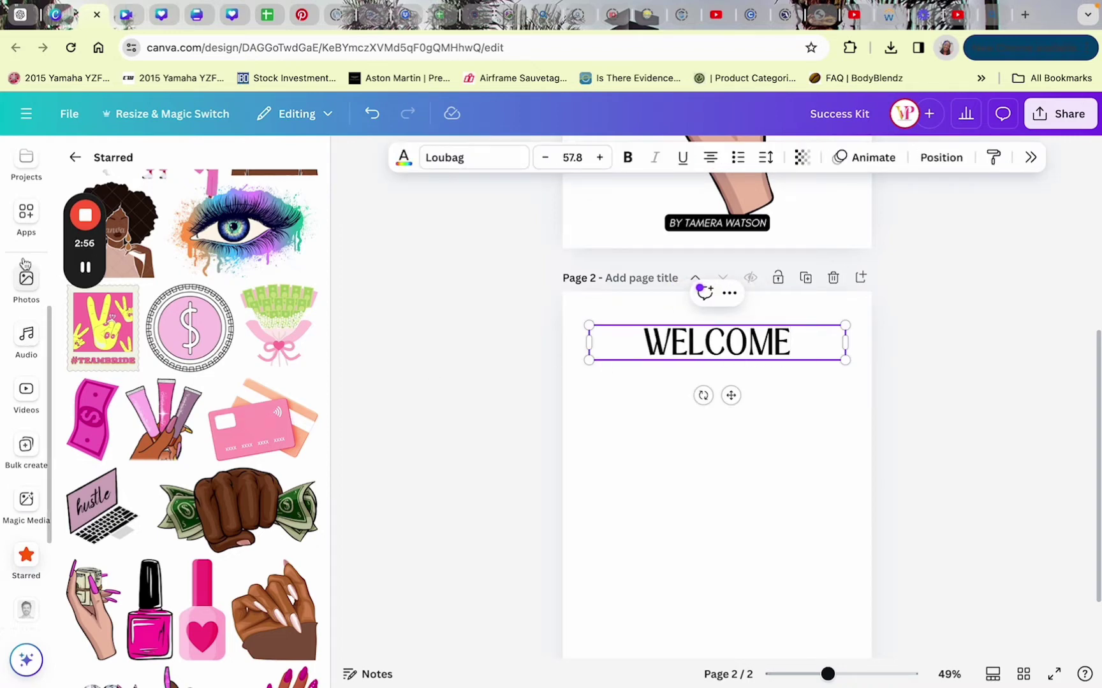
Add a text box below the page 2 heading reading "WELCOME TO THE SUCCESS KIT!".
{"action": "scroll", "coordinate": [26, 395], "scroll_direction": "up", "scroll_amount": 3}
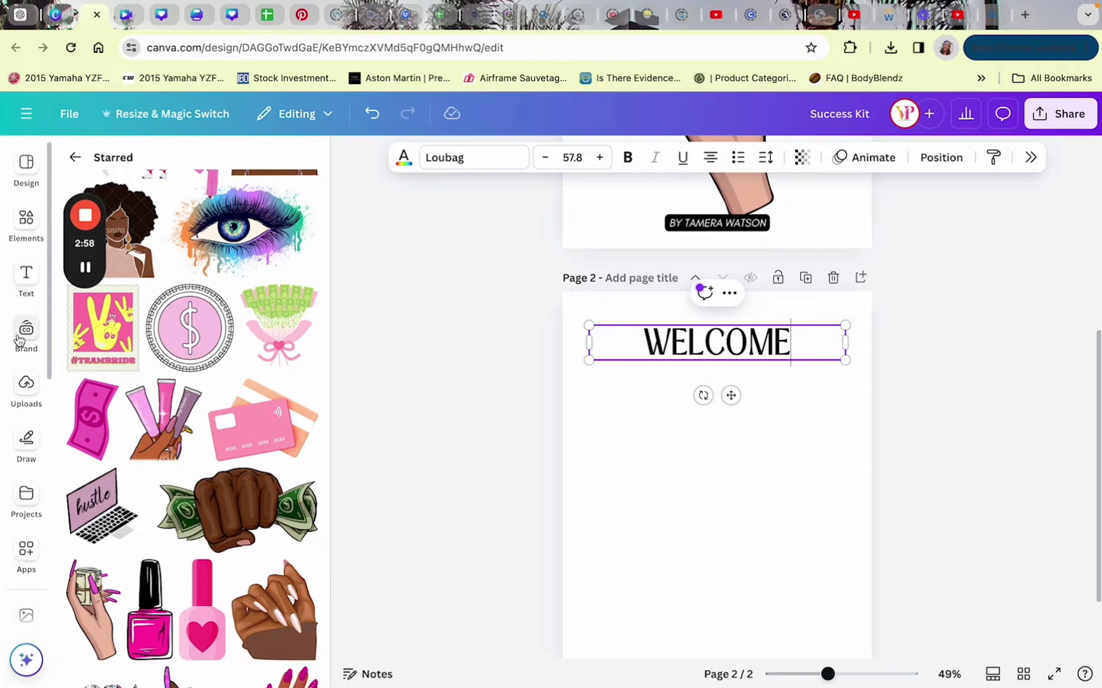
{"action": "left_click", "coordinate": [27, 274]}
{"action": "left_click", "coordinate": [253, 207]}
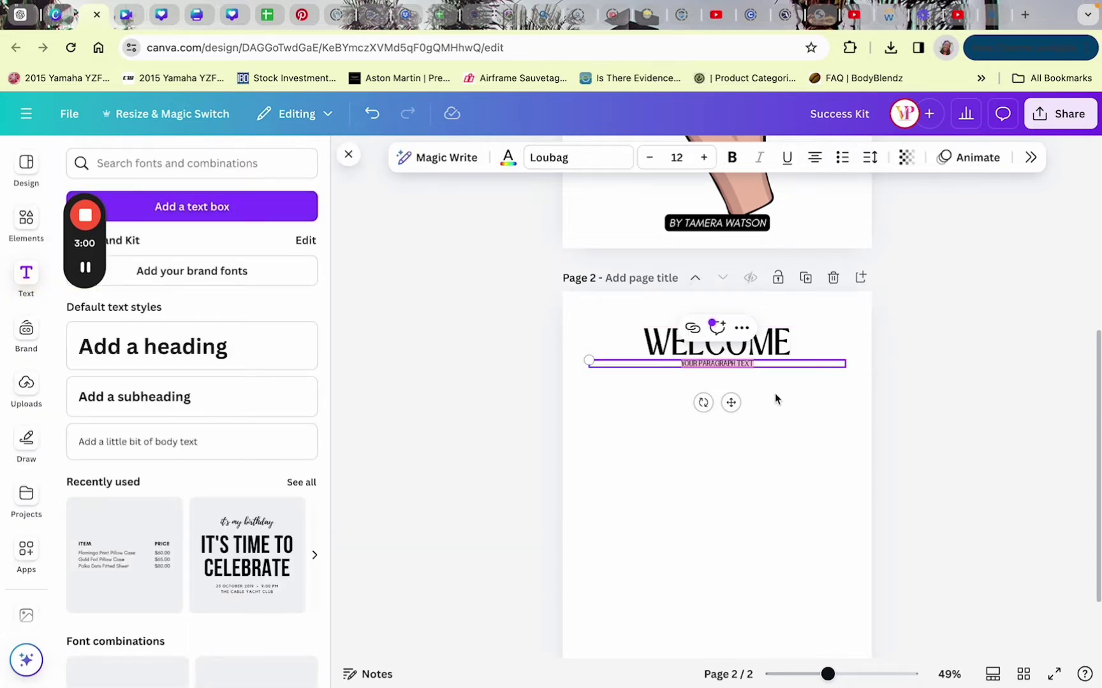
{"action": "type", "text": "WELCOTO THE SUCCESS KIT!"}
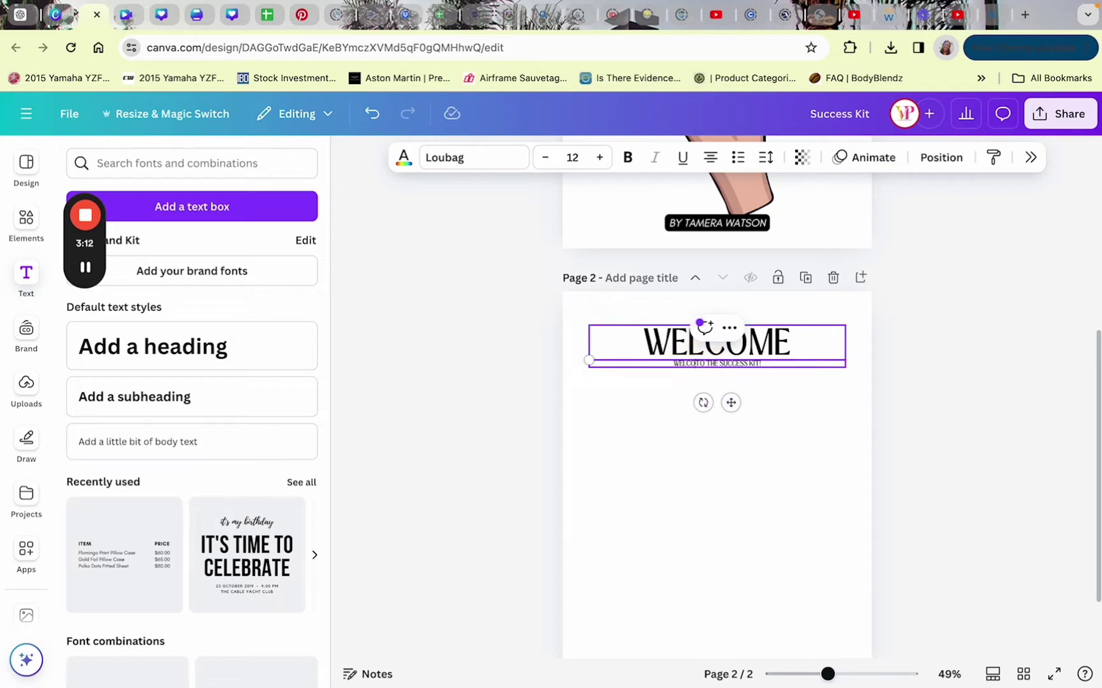
{"action": "left_click", "coordinate": [765, 453]}
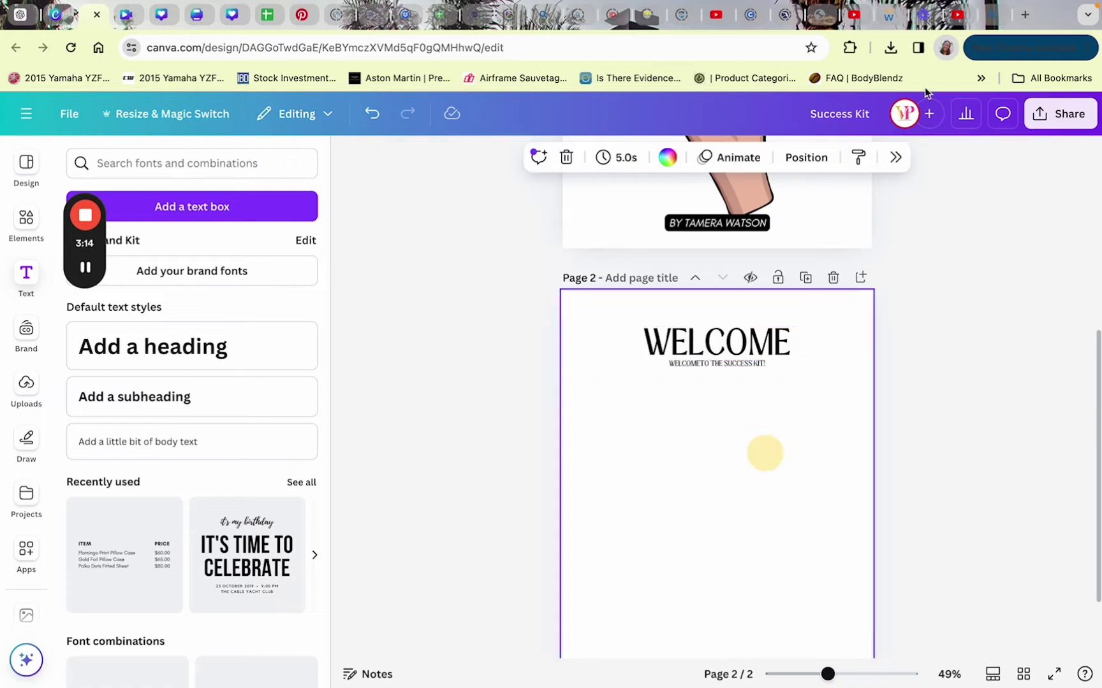
Search the web for "lorem ipsum" in a new browser tab and copy the placeholder paragraph from loremipsum.io.
{"action": "left_click", "coordinate": [1024, 14]}
{"action": "type", "text": "lorem ip"}
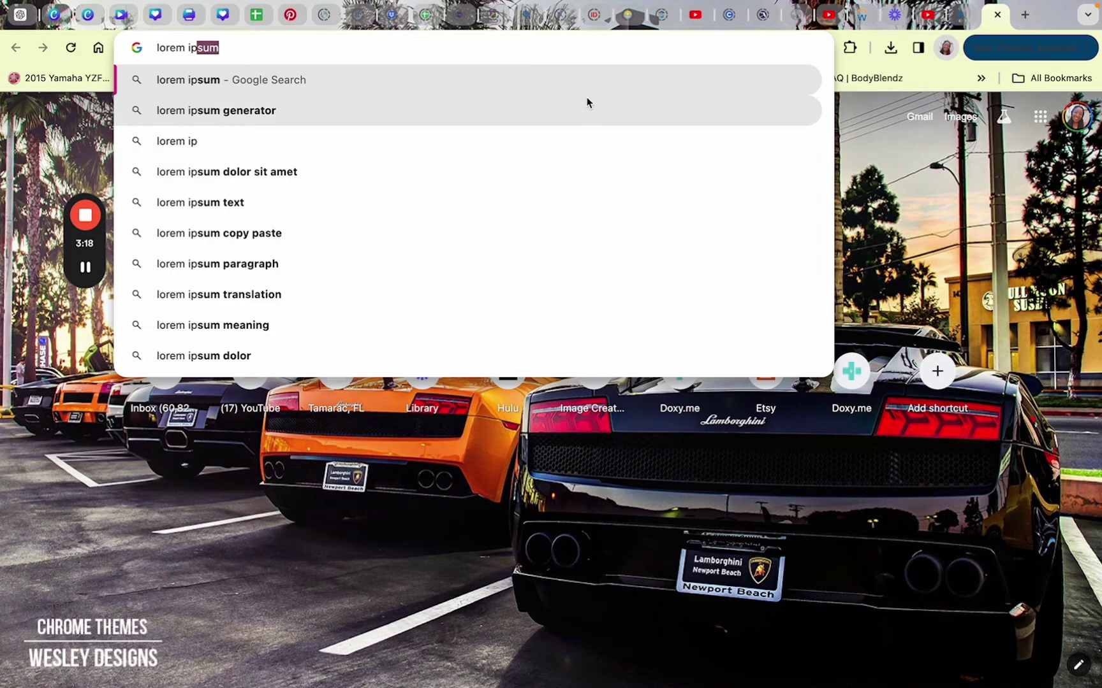
{"action": "left_click", "coordinate": [586, 100]}
{"action": "left_click", "coordinate": [376, 261]}
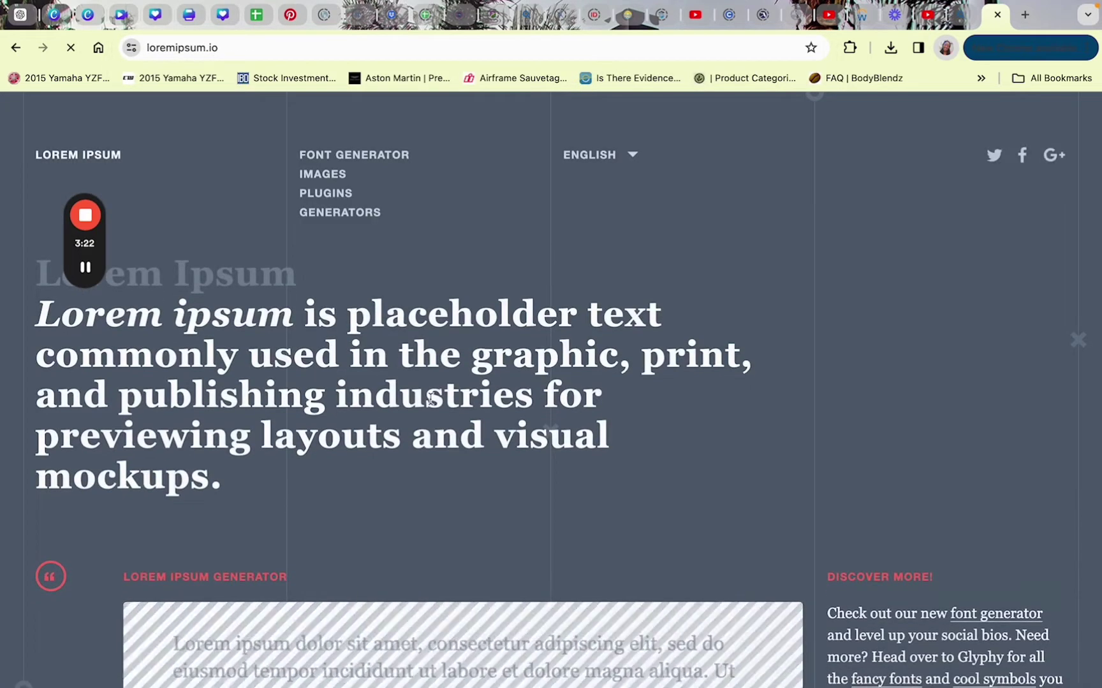
{"action": "scroll", "coordinate": [459, 510], "scroll_direction": "down", "scroll_amount": 4}
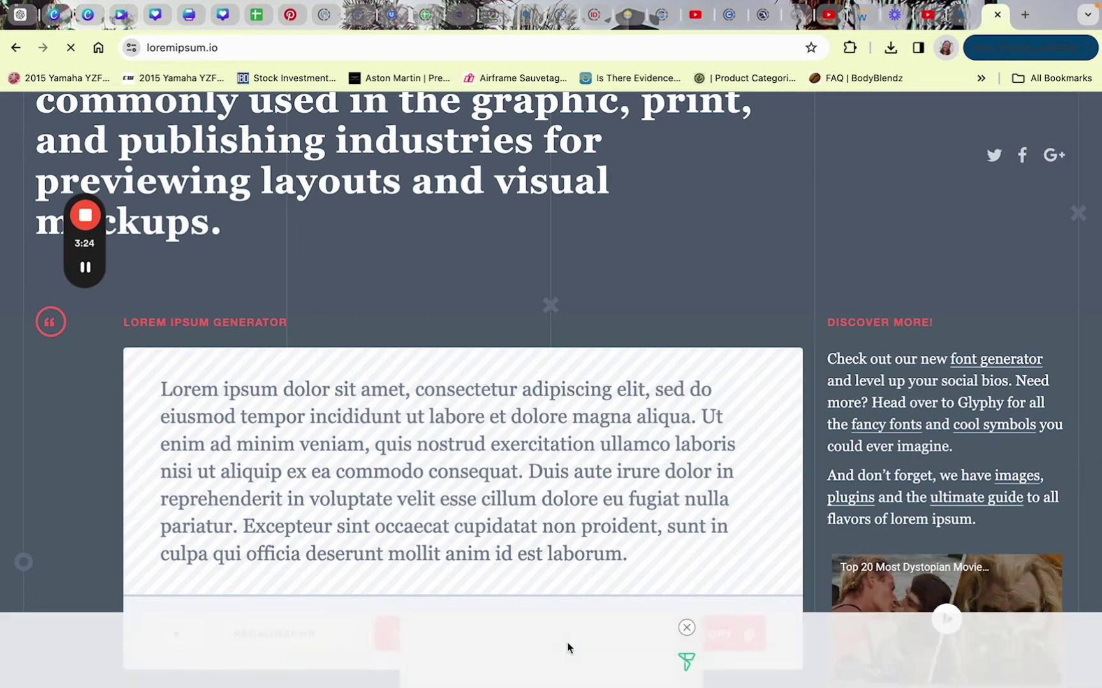
{"action": "scroll", "coordinate": [676, 431], "scroll_direction": "down", "scroll_amount": 3}
{"action": "left_click", "coordinate": [727, 440]}
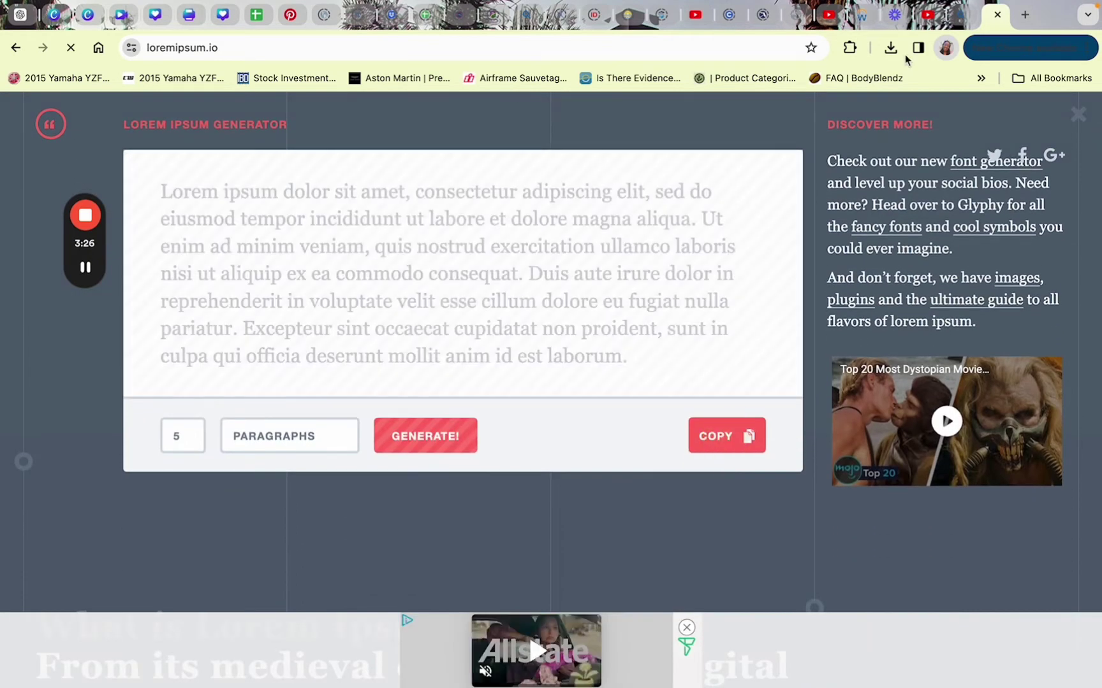
Return to the Canva design and replace the small text under "WELCOME" with the copied lorem ipsum paragraph.
{"action": "left_click", "coordinate": [93, 23]}
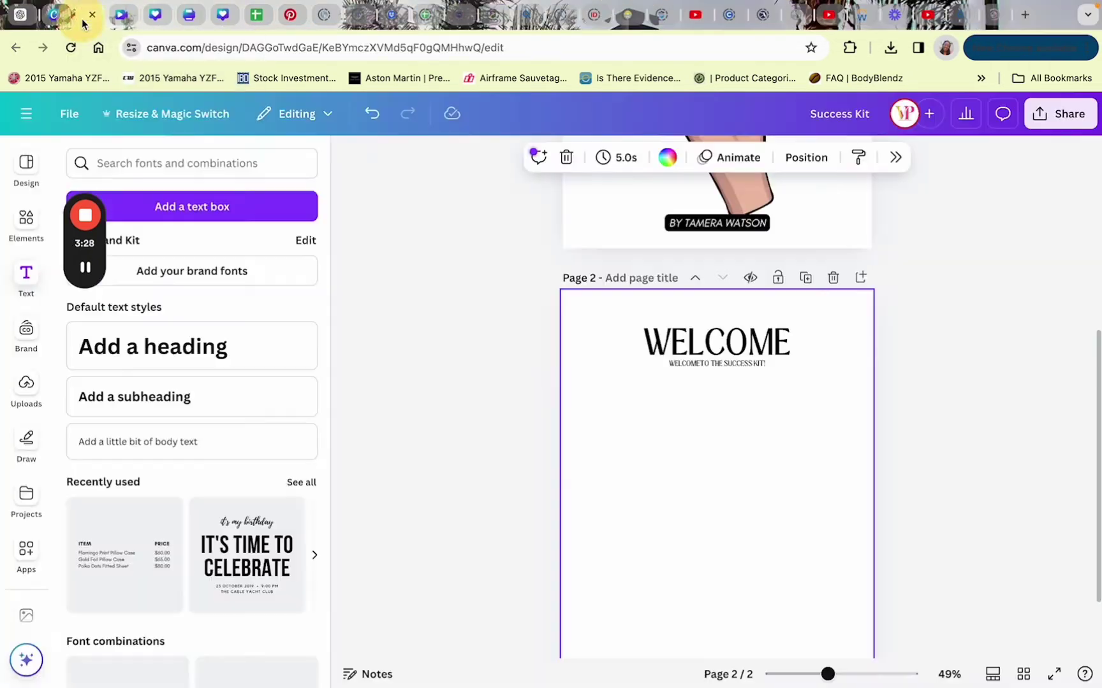
{"action": "double_click", "coordinate": [706, 363]}
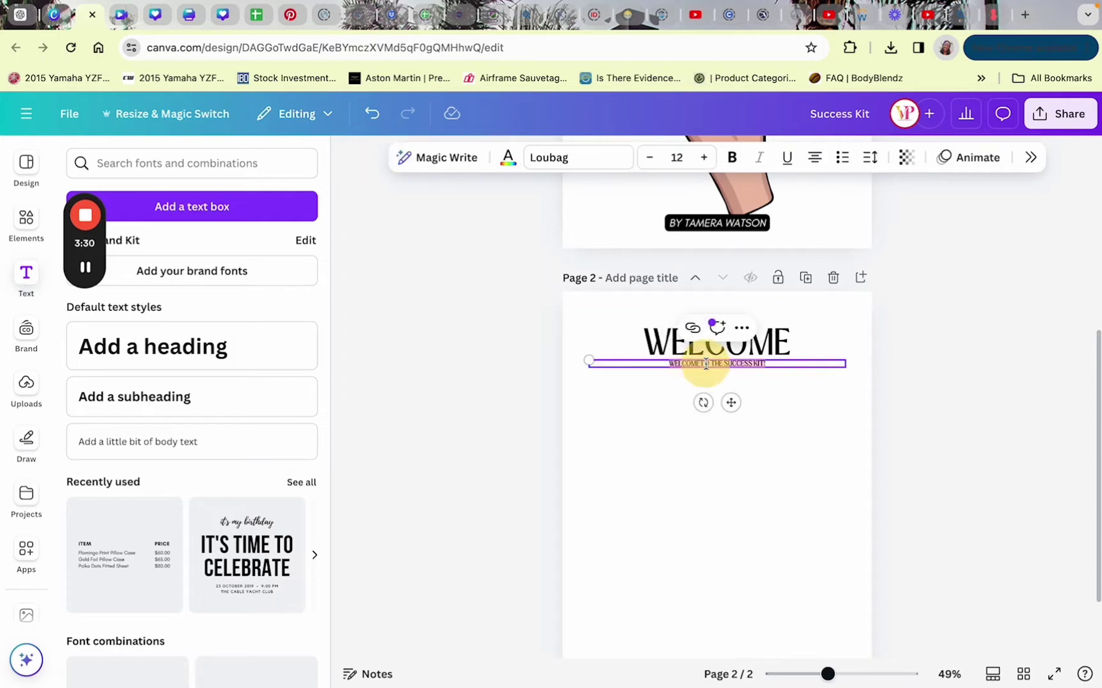
{"action": "key", "text": "ctrl+v"}
{"action": "key", "text": "ctrl+a"}
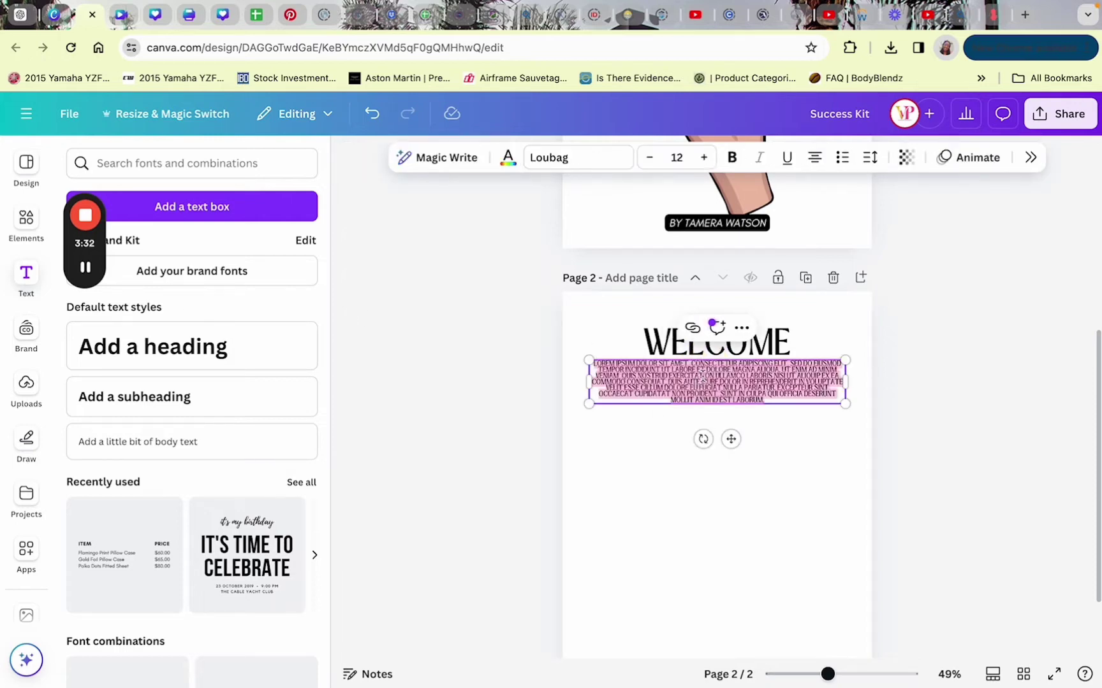
Turn off all caps for the lorem ipsum paragraph on page 2 and set its font to Canva Sans.
{"action": "left_click", "coordinate": [1036, 162]}
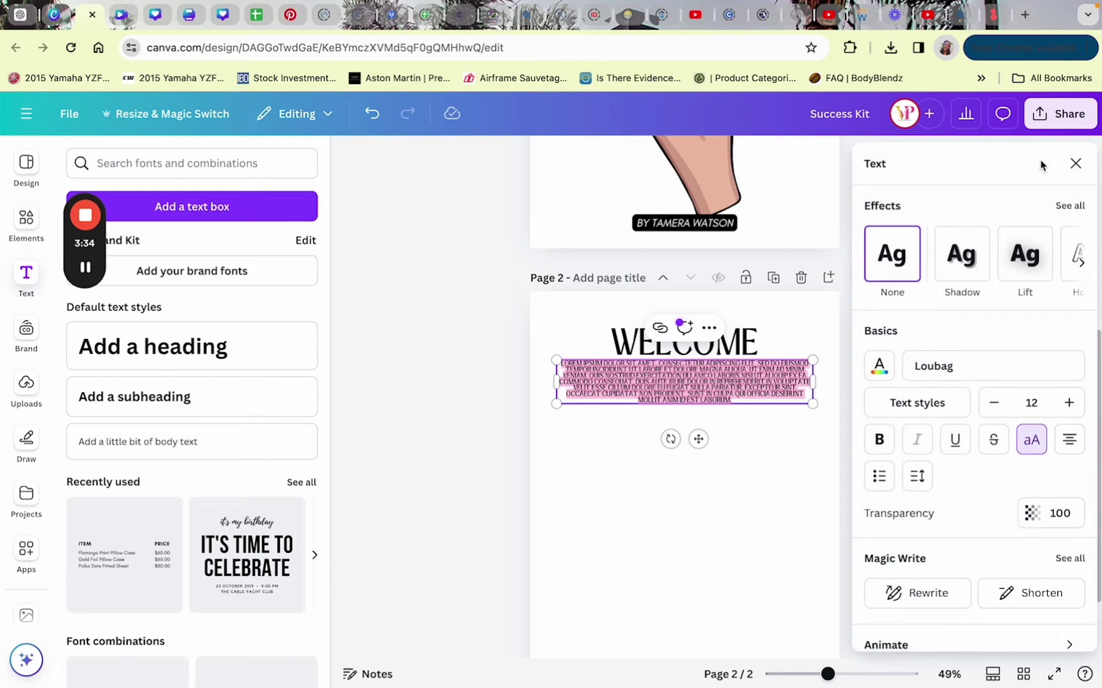
{"action": "left_click", "coordinate": [1030, 442]}
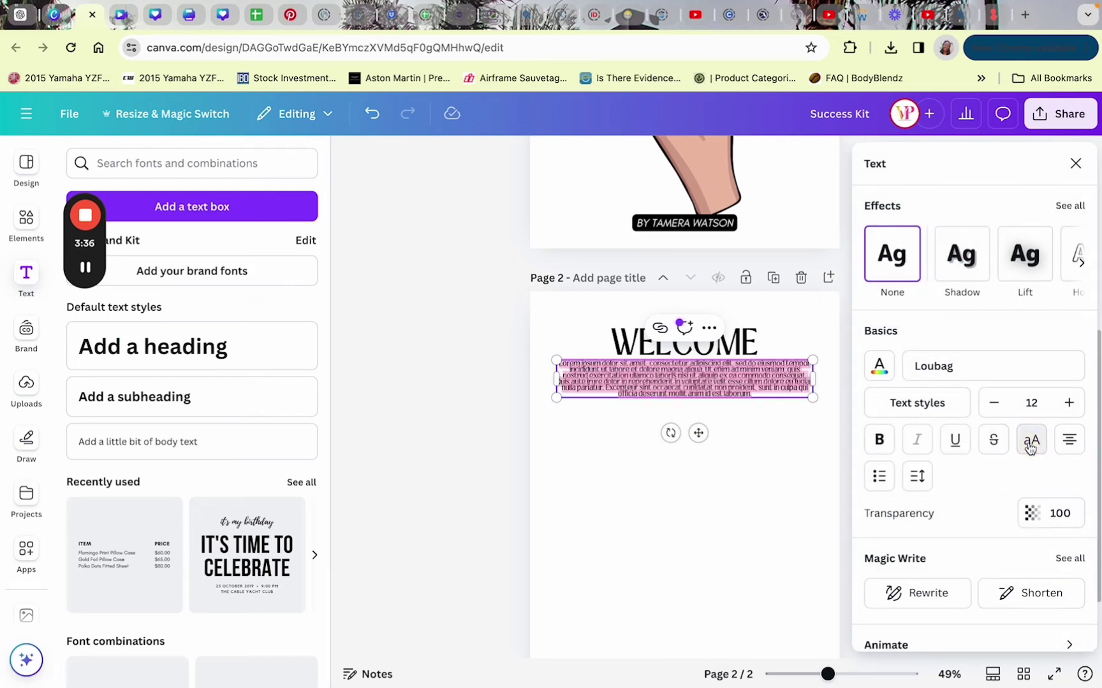
{"action": "left_click", "coordinate": [1075, 164]}
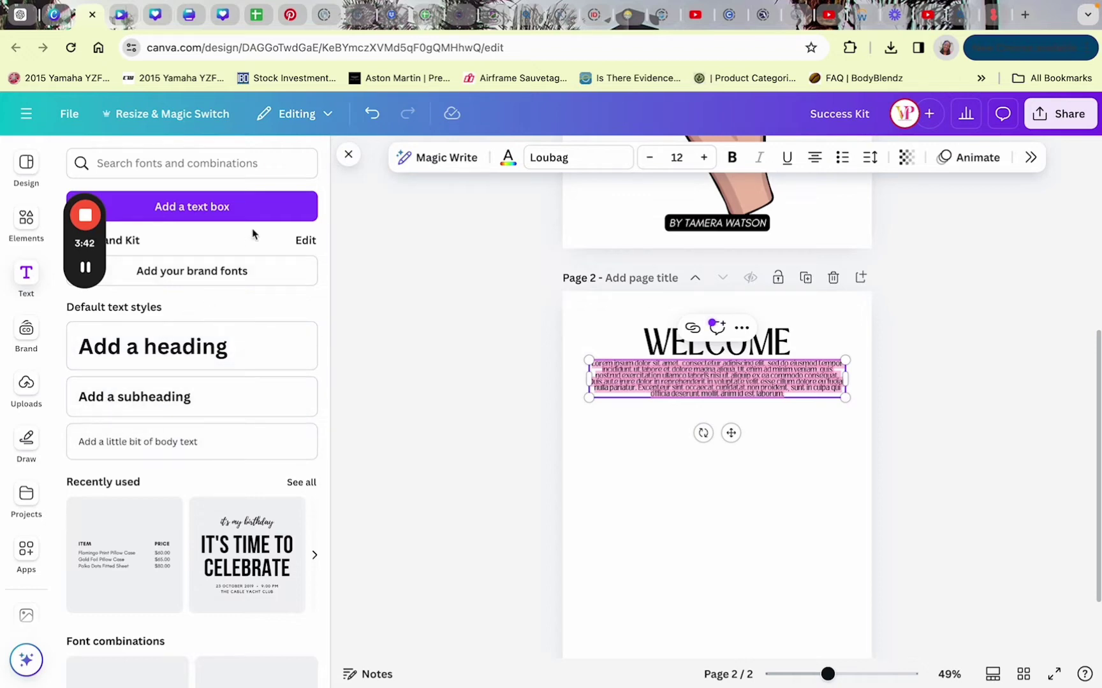
{"action": "left_click", "coordinate": [578, 165]}
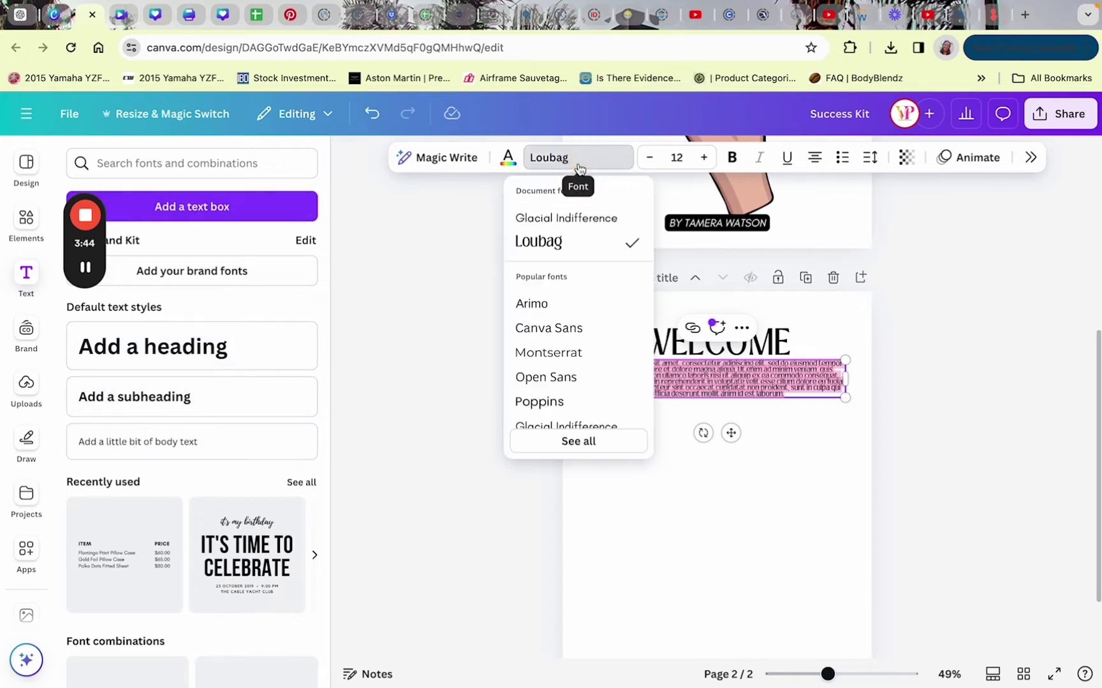
{"action": "left_click", "coordinate": [532, 328]}
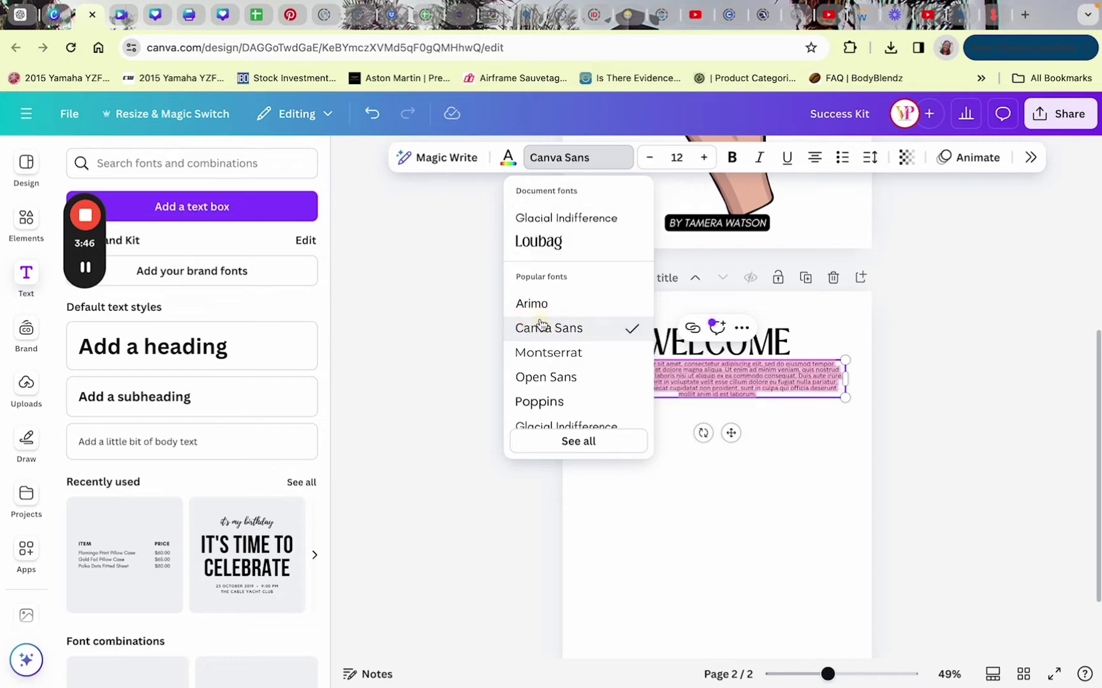
{"action": "left_click", "coordinate": [792, 396]}
{"action": "left_click", "coordinate": [789, 382]}
Fill most of page 2 by pasting repeated copies of the lorem ipsum paragraph into its text box, separated by blank lines.
{"action": "left_click_drag", "start_coordinate": [832, 675], "coordinate": [846, 674]}
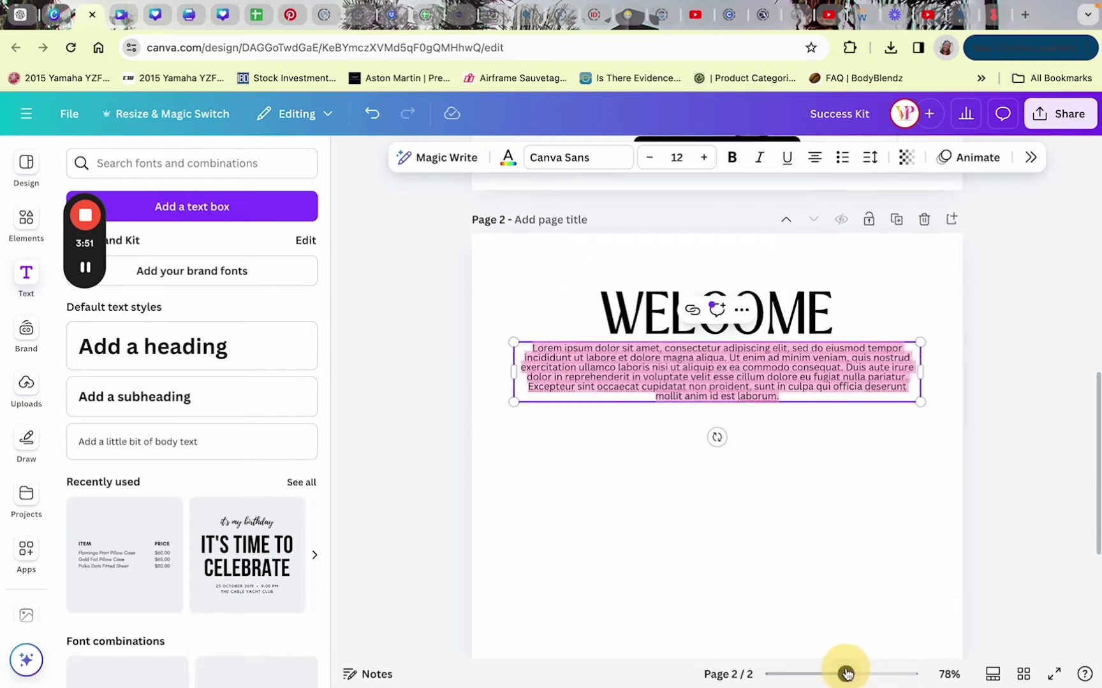
{"action": "left_click", "coordinate": [802, 398]}
{"action": "key", "text": "Return"}
{"action": "key", "text": "super+v"}
{"action": "key", "text": "super+v"}
{"action": "key", "text": "super+v"}
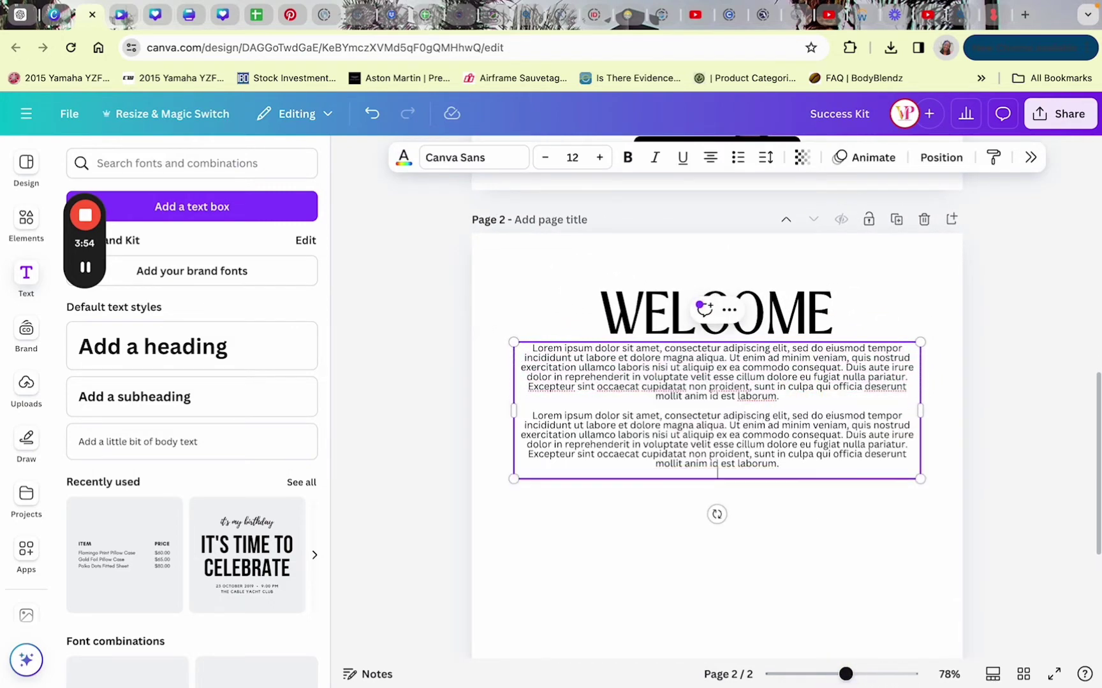
{"action": "scroll", "coordinate": [717, 382], "scroll_direction": "down", "scroll_amount": 5}
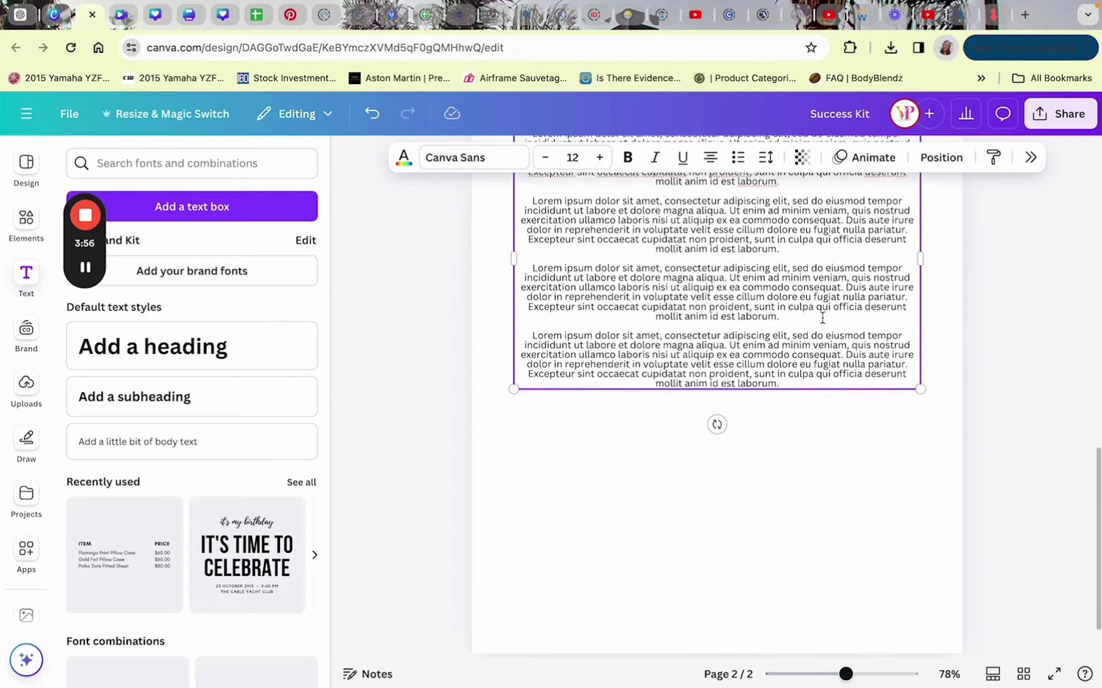
{"action": "key", "text": "super+v"}
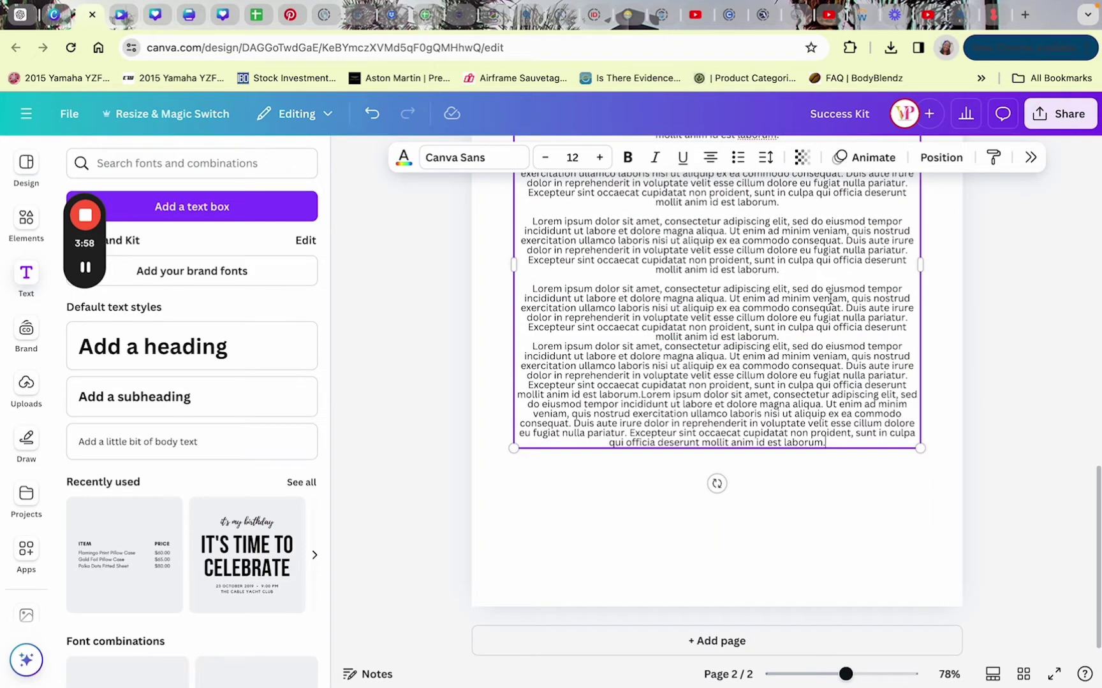
{"action": "key", "text": "super+z"}
{"action": "key", "text": "Return"}
{"action": "key", "text": "super+v"}
{"action": "key", "text": "Return"}
{"action": "key", "text": "super+v"}
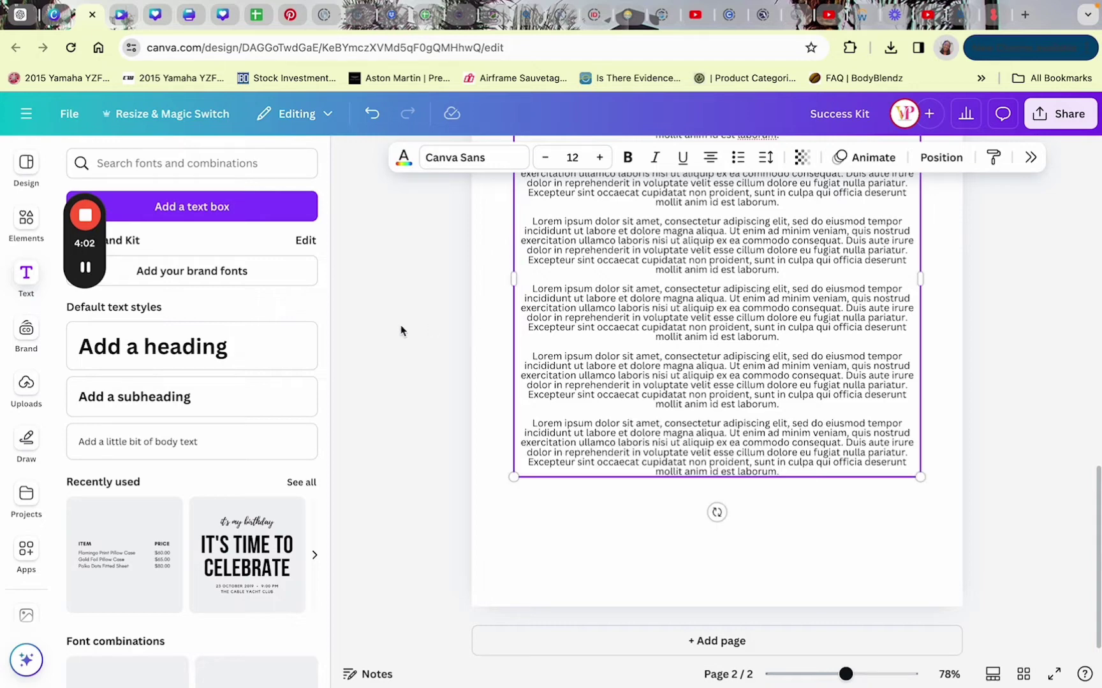
Search the elements for "signature" and place a handwritten signature graphic centred below the body text on page 2.
{"action": "left_click", "coordinate": [26, 220]}
{"action": "type", "text": "signature"}
{"action": "left_click", "coordinate": [191, 225]}
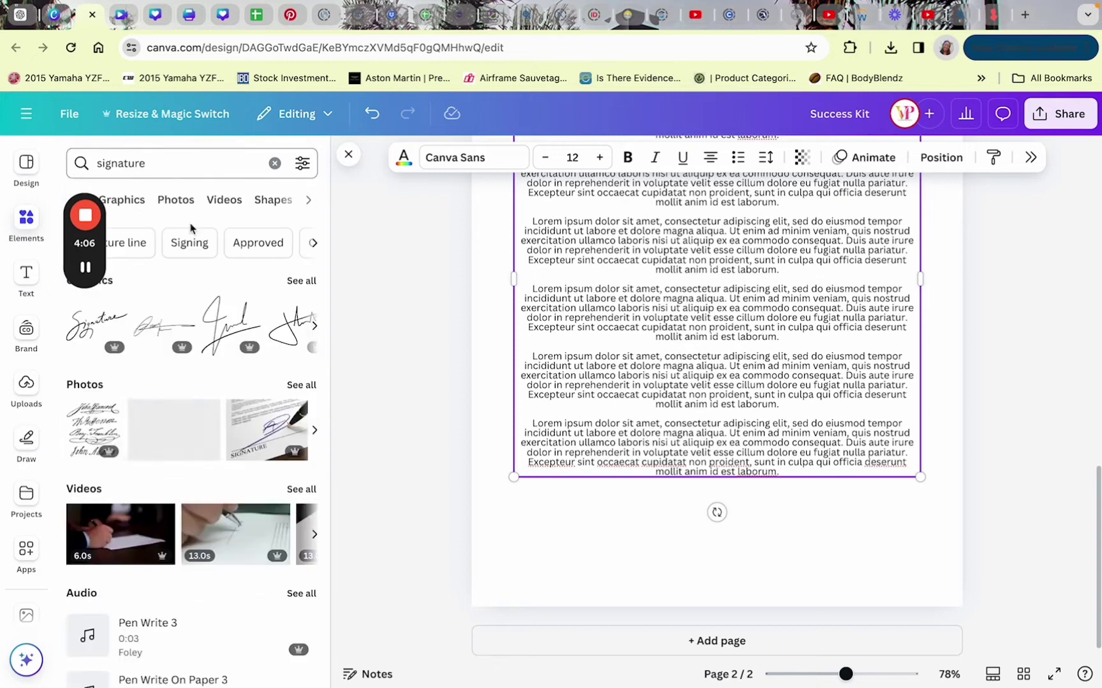
{"action": "left_click", "coordinate": [219, 315]}
{"action": "left_click_drag", "start_coordinate": [645, 308], "coordinate": [653, 492]}
{"action": "mouse_move", "coordinate": [819, 370]}
{"action": "left_mouse_down"}
{"action": "mouse_move", "coordinate": [755, 491]}
{"action": "mouse_move", "coordinate": [756, 555]}
{"action": "mouse_move", "coordinate": [731, 559]}
{"action": "mouse_move", "coordinate": [738, 553]}
{"action": "left_mouse_up"}
{"action": "left_click", "coordinate": [844, 548]}
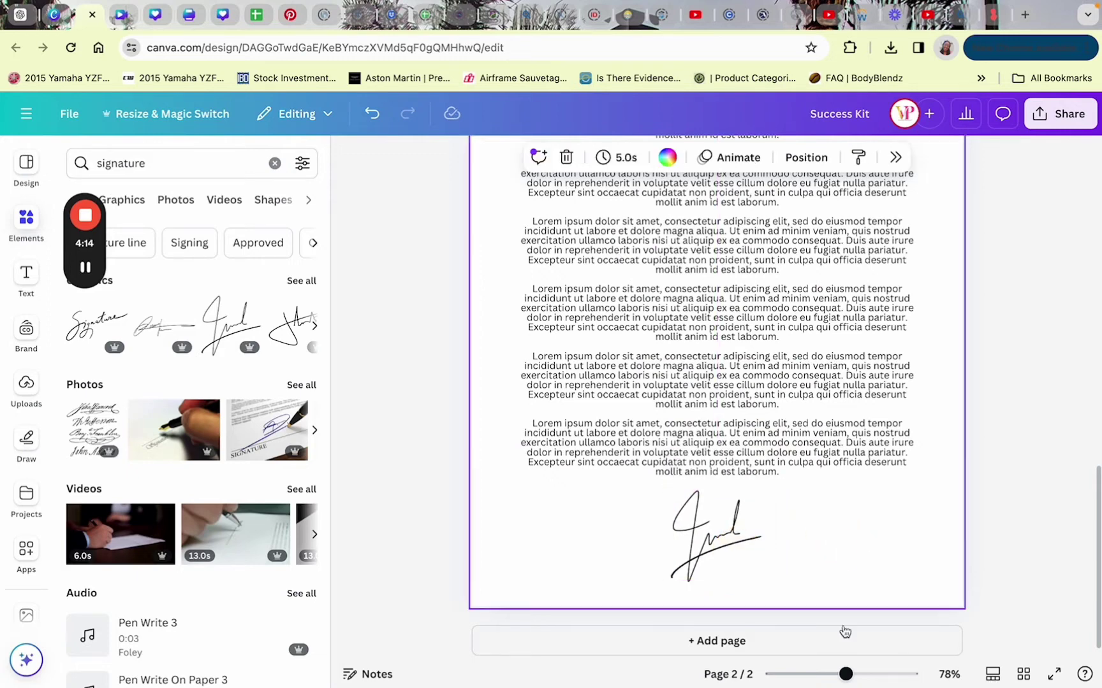
Add a blank page 3 after the welcome page.
{"action": "scroll", "coordinate": [839, 485], "scroll_direction": "up", "scroll_amount": 10}
{"action": "scroll", "coordinate": [854, 436], "scroll_direction": "up", "scroll_amount": 2}
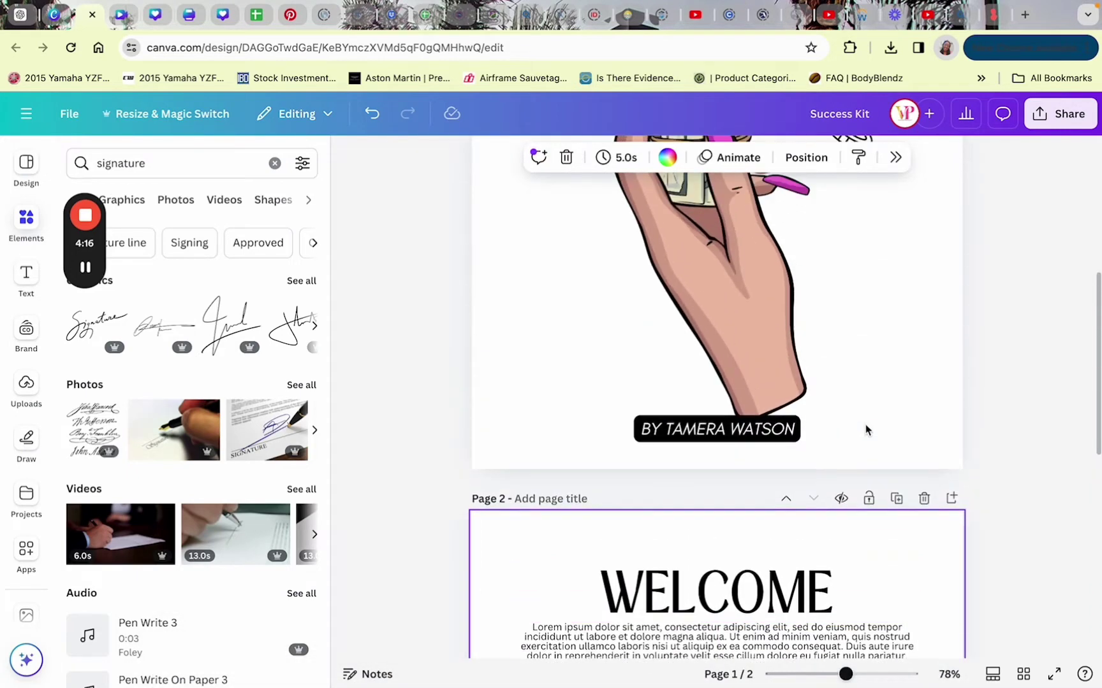
{"action": "left_click", "coordinate": [952, 499]}
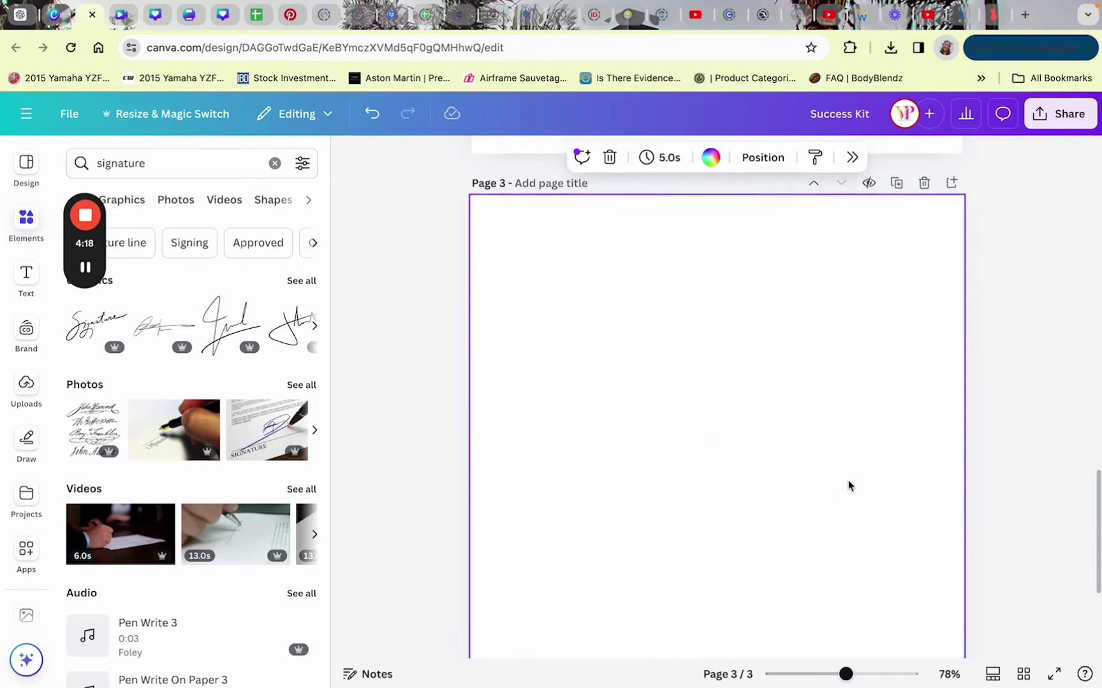
Copy the "WELCOME" heading from page 2 onto page 3 and change its text to "RESOURCES".
{"action": "scroll", "coordinate": [670, 275], "scroll_direction": "up", "scroll_amount": 10}
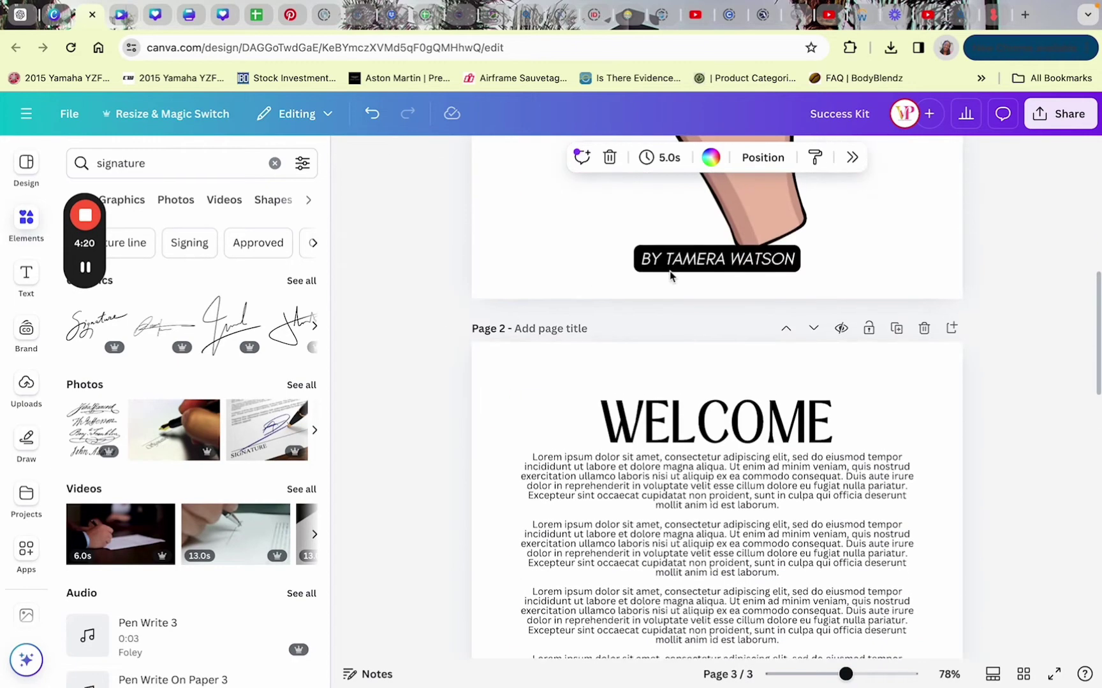
{"action": "left_click", "coordinate": [669, 439]}
{"action": "key", "text": "ctrl+c"}
{"action": "scroll", "coordinate": [669, 449], "scroll_direction": "down", "scroll_amount": 9}
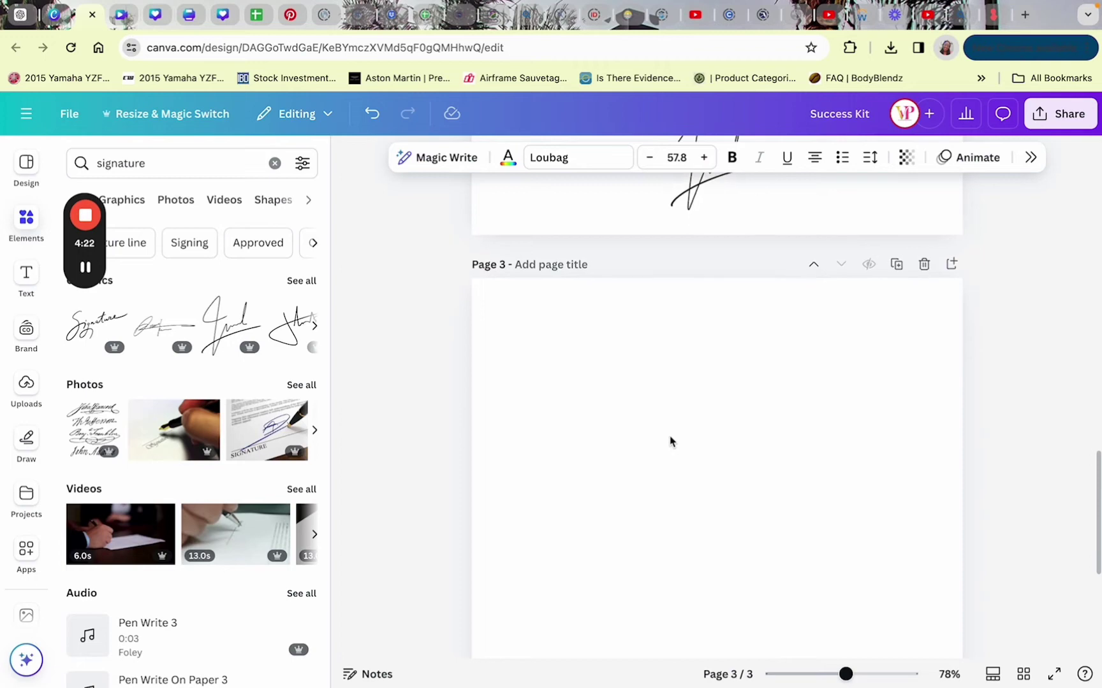
{"action": "left_click", "coordinate": [667, 410]}
{"action": "key", "text": "ctrl+v"}
{"action": "double_click", "coordinate": [674, 353]}
{"action": "type", "text": "RE"}
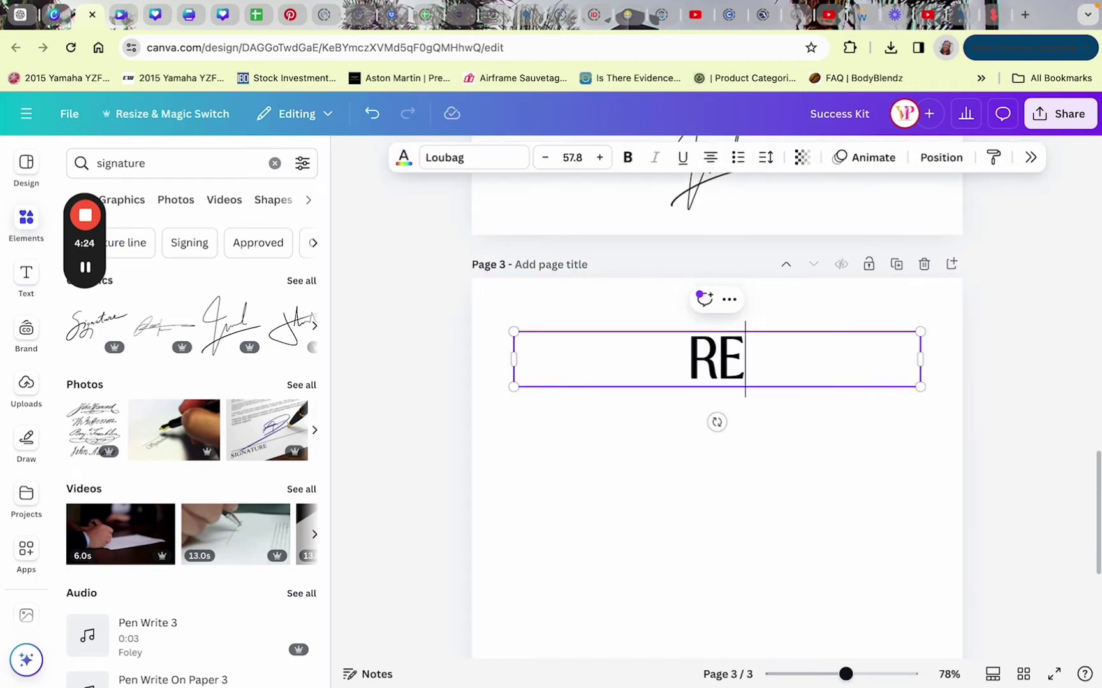
{"action": "type", "text": "SOURCES"}
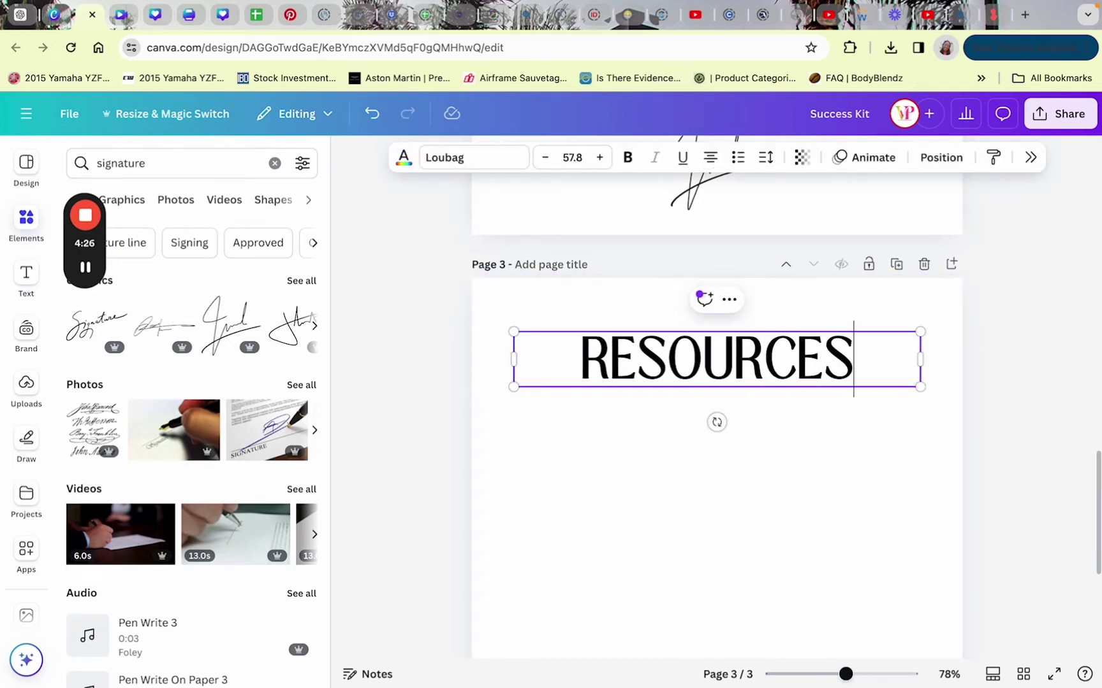
{"action": "left_click", "coordinate": [637, 510]}
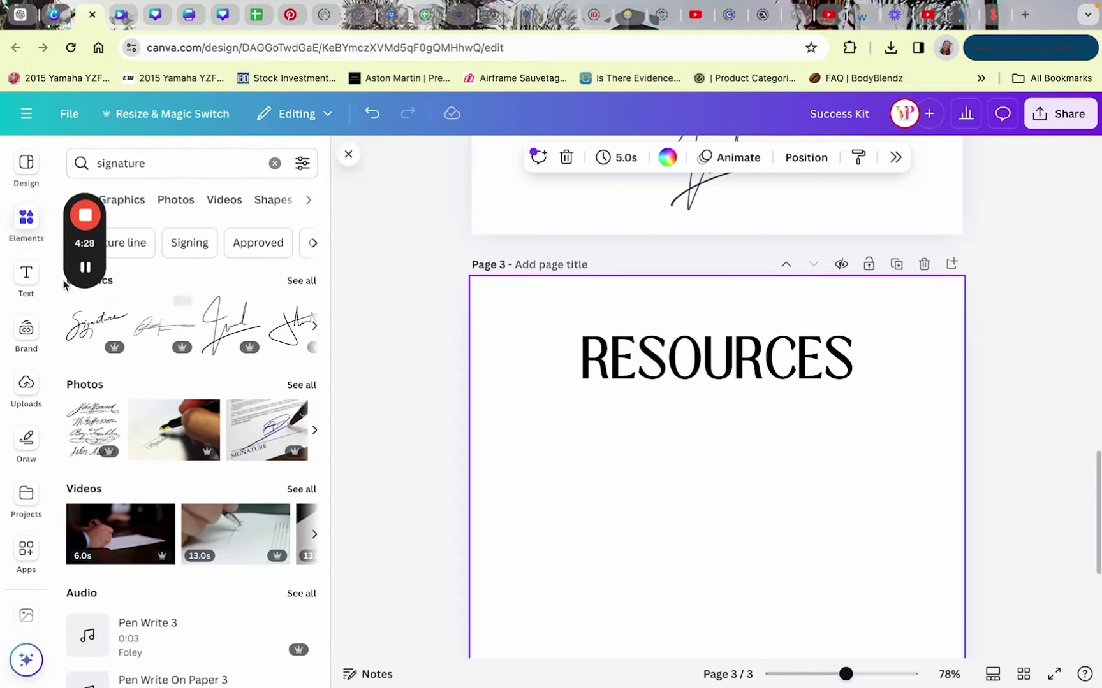
{"action": "left_click", "coordinate": [26, 279]}
{"action": "left_click", "coordinate": [248, 210]}
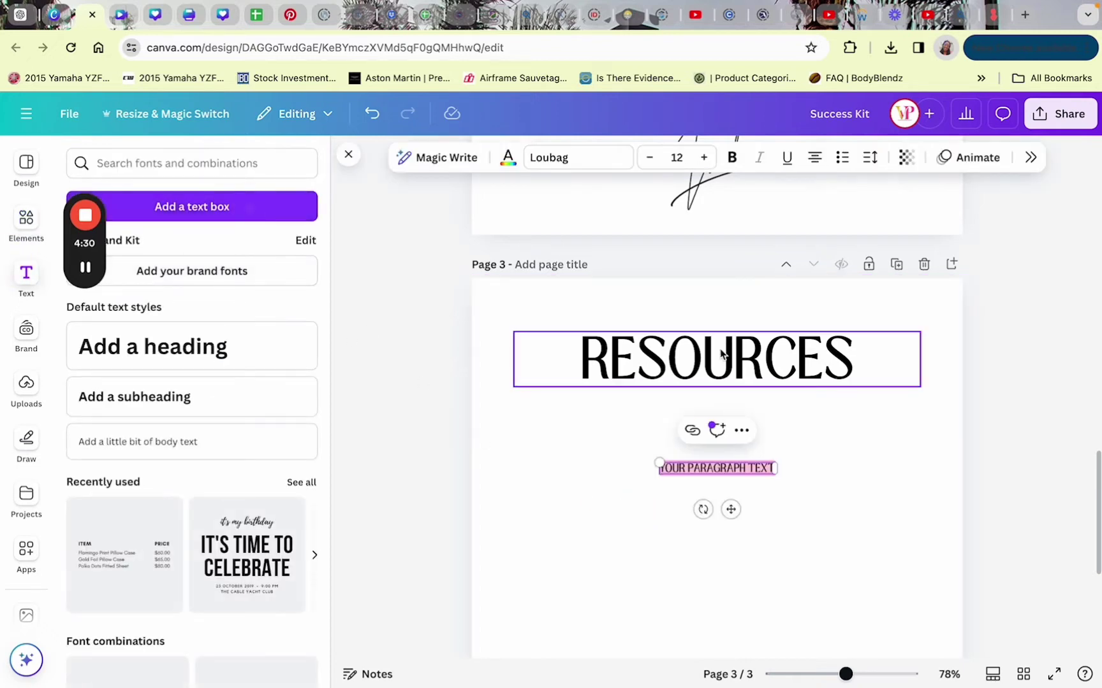
{"action": "type", "text": "www"}
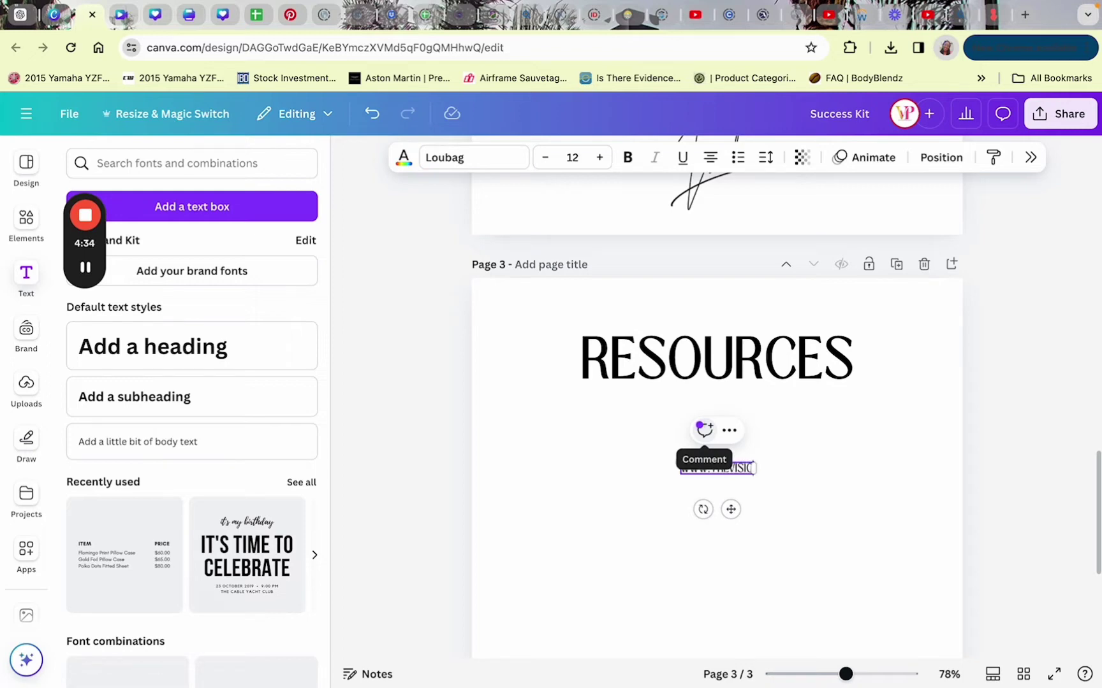
{"action": "type", "text": ".com"}
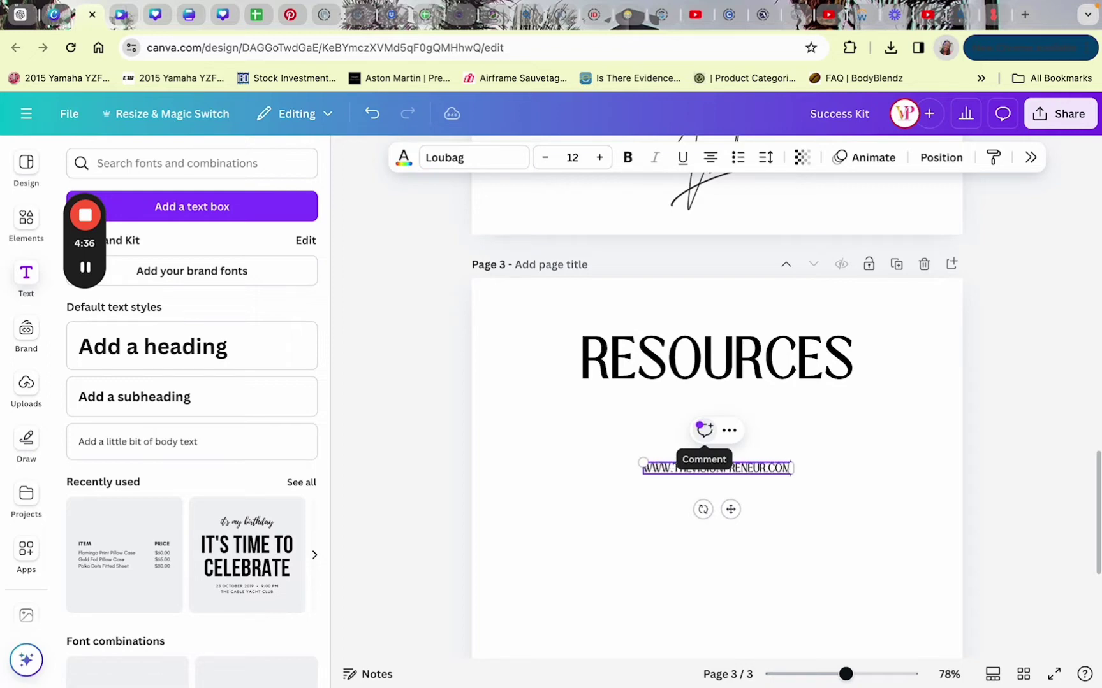
{"action": "left_click", "coordinate": [785, 510]}
Enlarge the web address text to size 17.5 and centre it under the "RESOURCES" heading.
{"action": "left_click", "coordinate": [656, 471]}
{"action": "left_click_drag", "start_coordinate": [642, 473], "coordinate": [583, 559]}
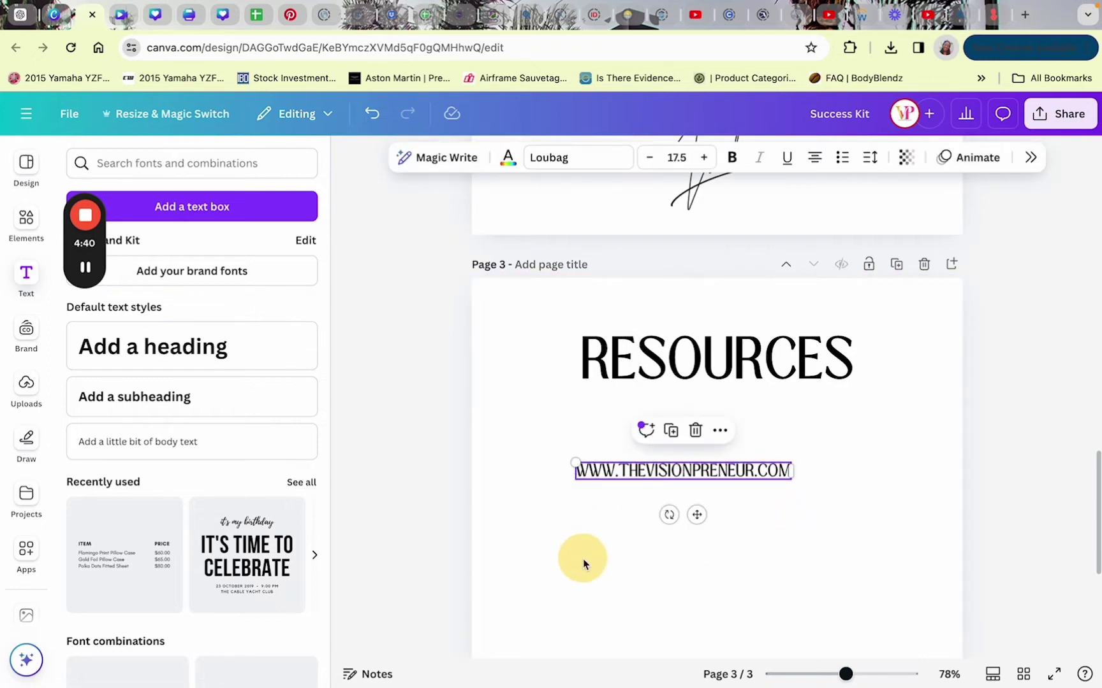
{"action": "left_click_drag", "start_coordinate": [692, 520], "coordinate": [726, 496]}
{"action": "left_click", "coordinate": [794, 414]}
{"action": "left_click", "coordinate": [758, 448]}
{"action": "left_click", "coordinate": [705, 408]}
{"action": "left_click_drag", "start_coordinate": [740, 501], "coordinate": [730, 557]}
{"action": "double_click", "coordinate": [721, 519]}
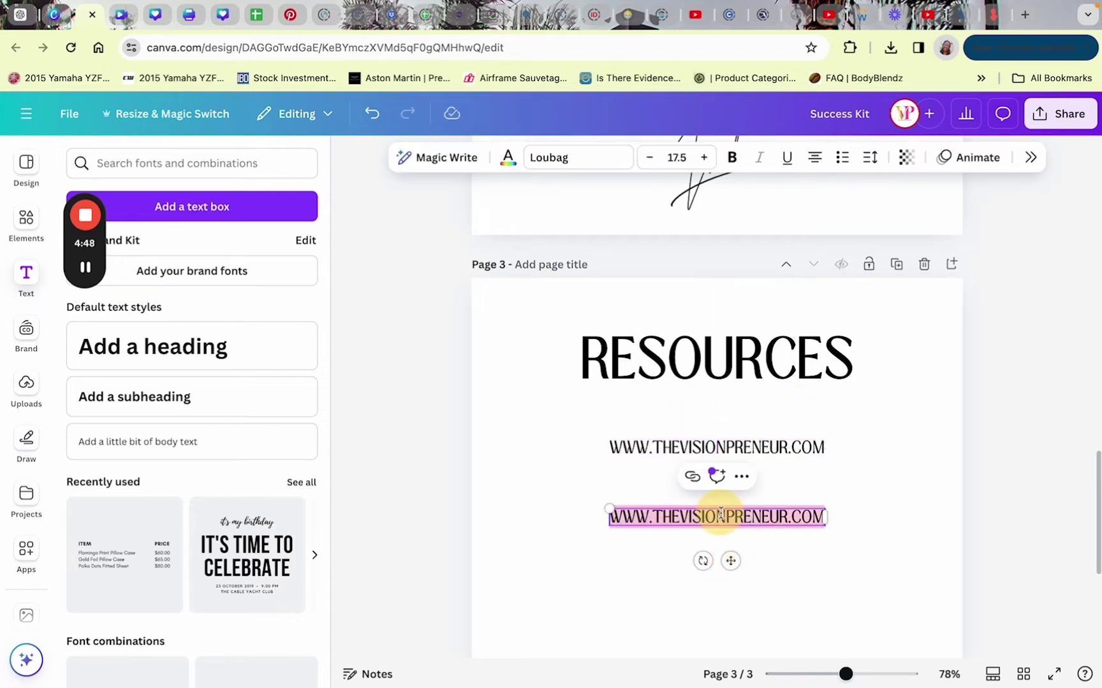
{"action": "type", "text": "WWW.COPYRIGHT.GOV"}
{"action": "left_click", "coordinate": [793, 571]}
{"action": "scroll", "coordinate": [750, 408], "scroll_direction": "down", "scroll_amount": 3}
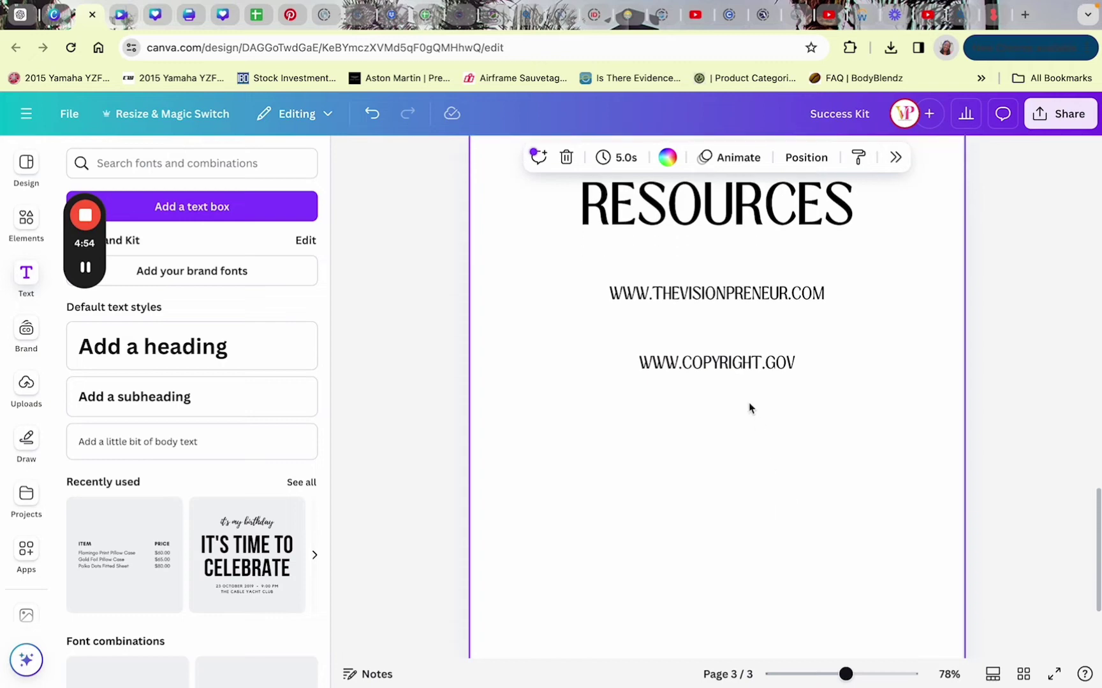
{"action": "left_click", "coordinate": [734, 366]}
{"action": "left_click", "coordinate": [704, 322]}
{"action": "left_click_drag", "start_coordinate": [732, 374], "coordinate": [722, 443]}
{"action": "double_click", "coordinate": [722, 441]}
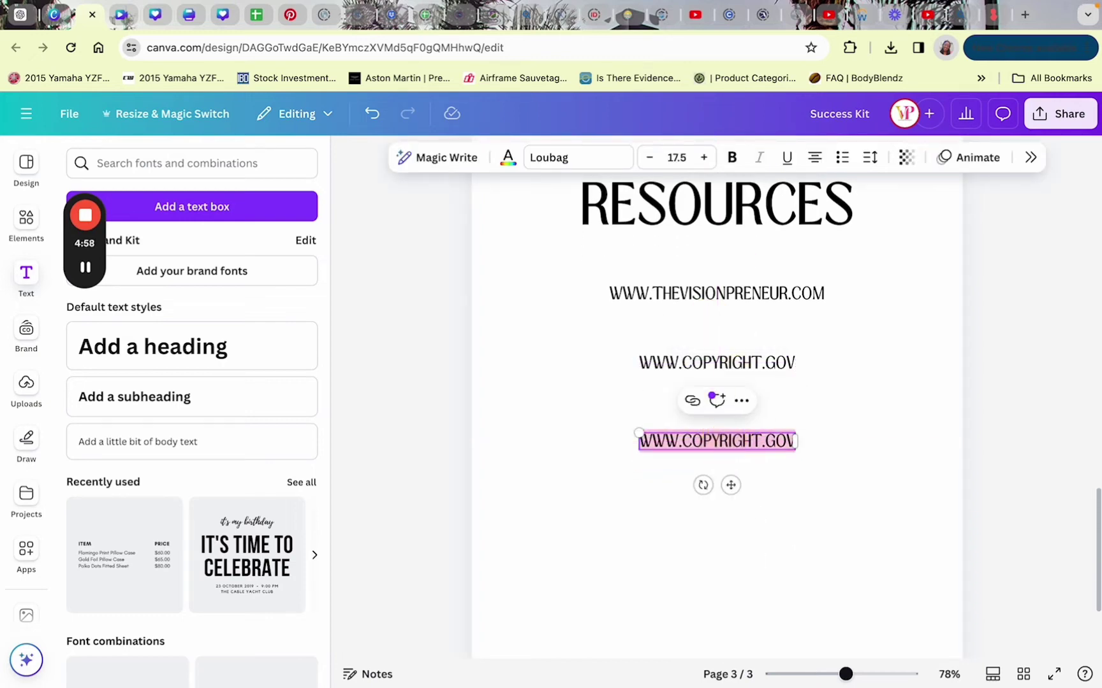
{"action": "type", "text": "WWW.USPTO"}
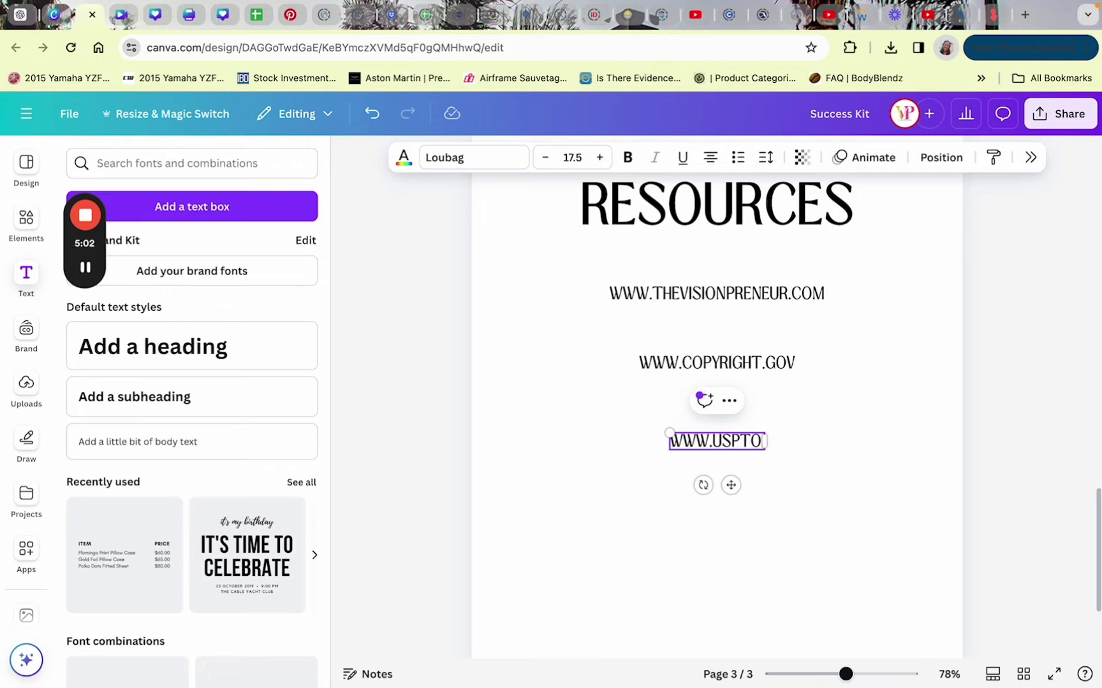
{"action": "type", "text": ".GOV"}
{"action": "left_click", "coordinate": [770, 561]}
{"action": "scroll", "coordinate": [769, 470], "scroll_direction": "down", "scroll_amount": 3}
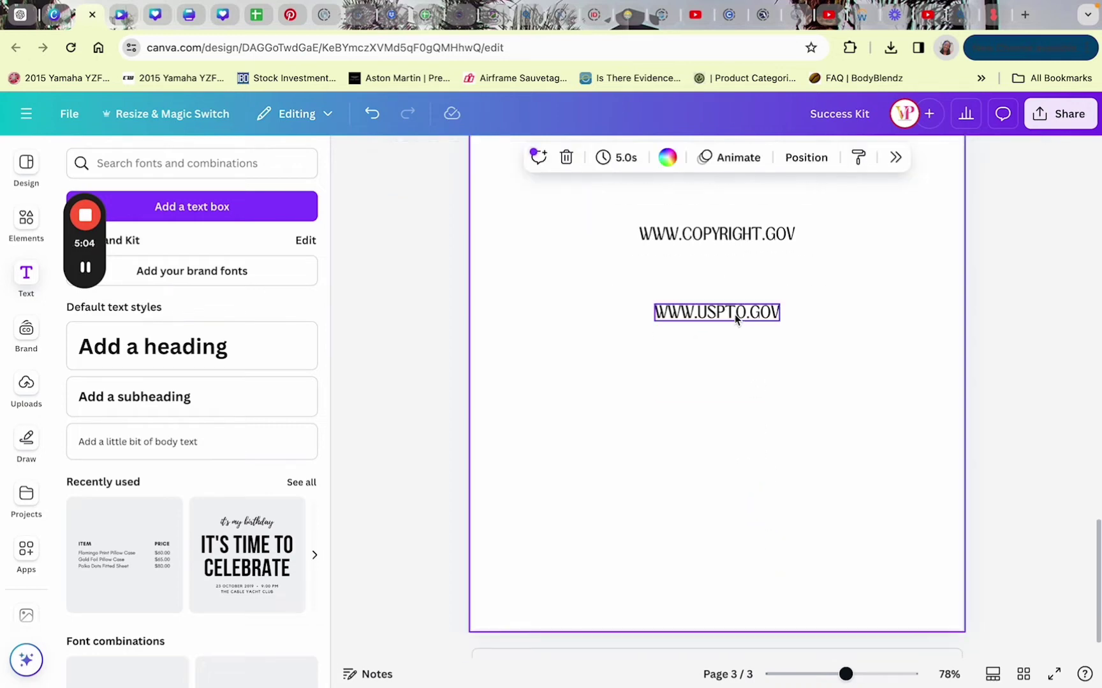
{"action": "left_click", "coordinate": [735, 314]}
{"action": "left_click", "coordinate": [703, 272]}
{"action": "left_click_drag", "start_coordinate": [742, 332], "coordinate": [729, 389]}
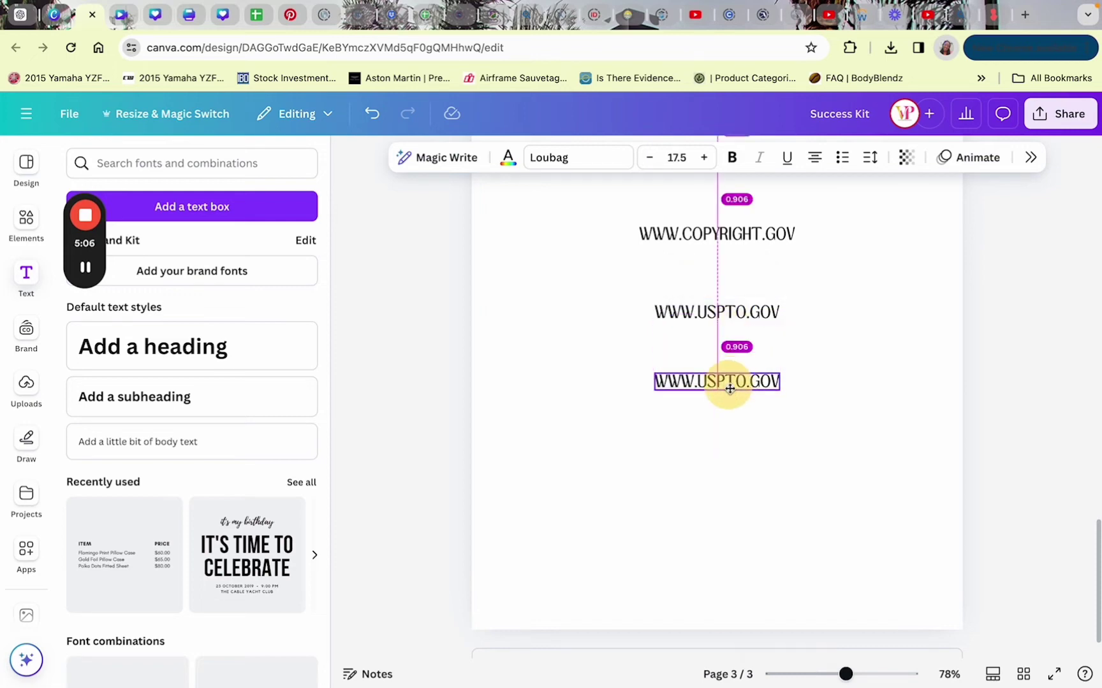
{"action": "double_click", "coordinate": [730, 383]}
{"action": "type", "text": "WWW"}
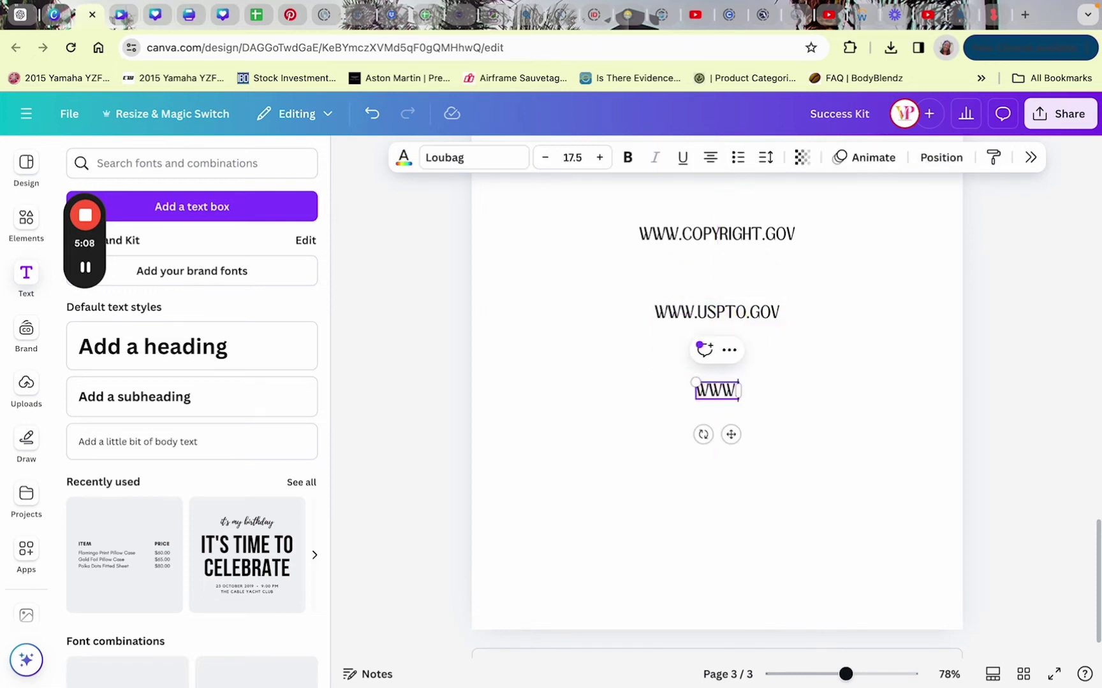
{"action": "type", "text": ".SUCCESSKIT.ORG"}
{"action": "left_click", "coordinate": [781, 504]}
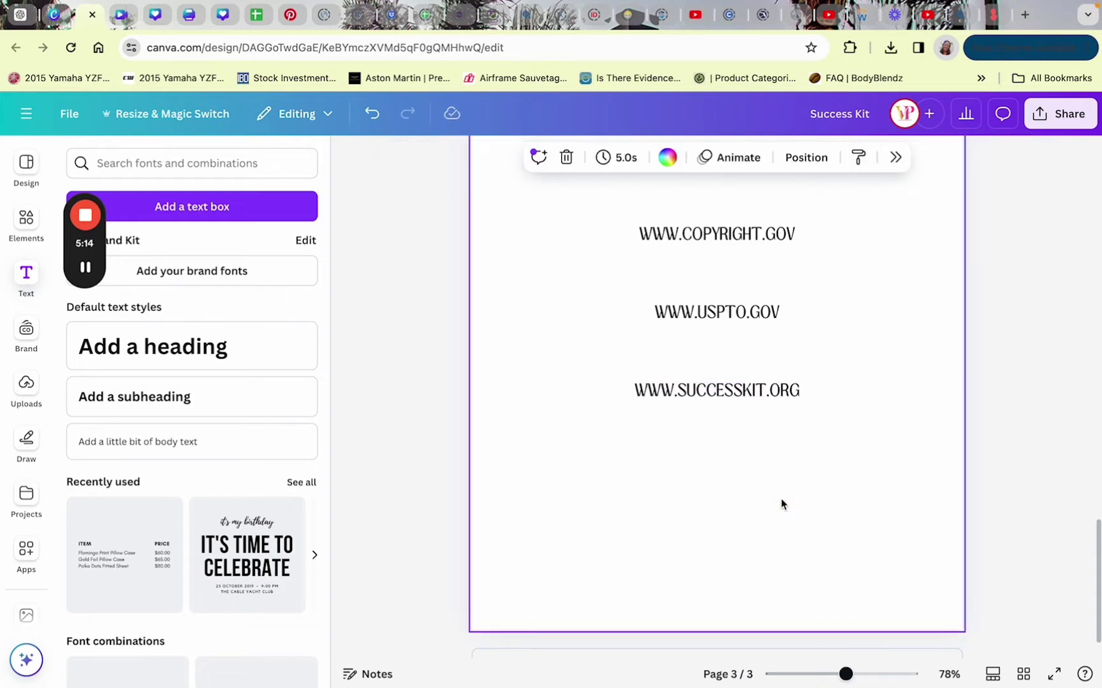
{"action": "scroll", "coordinate": [781, 503], "scroll_direction": "up", "scroll_amount": 5}
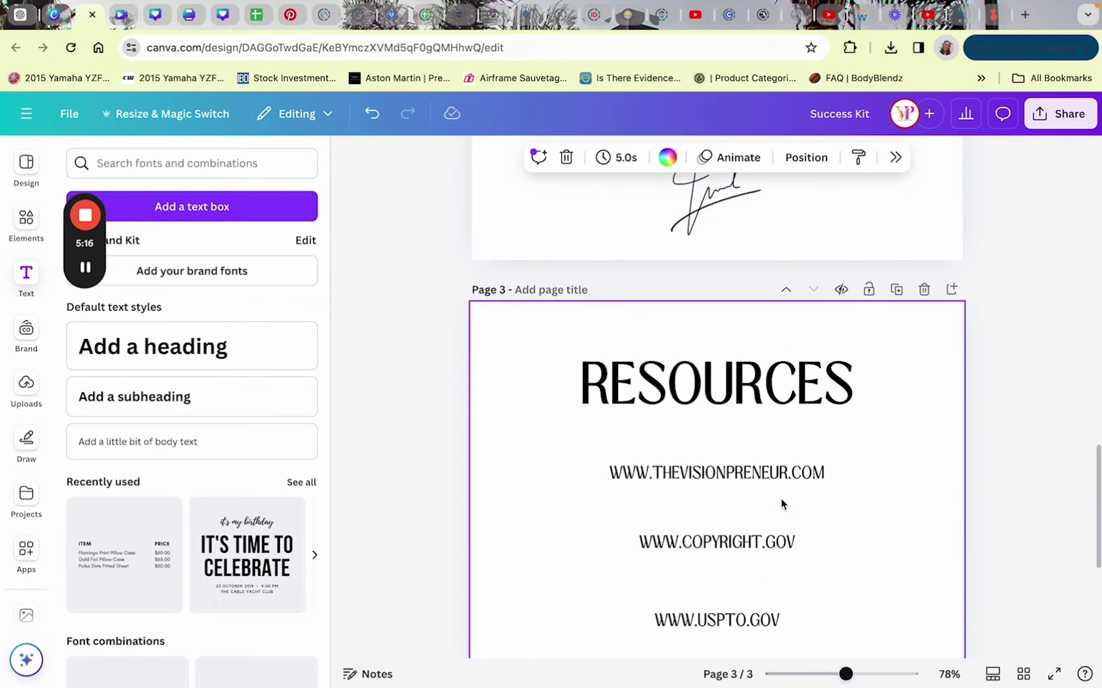
{"action": "scroll", "coordinate": [781, 503], "scroll_direction": "down", "scroll_amount": 3}
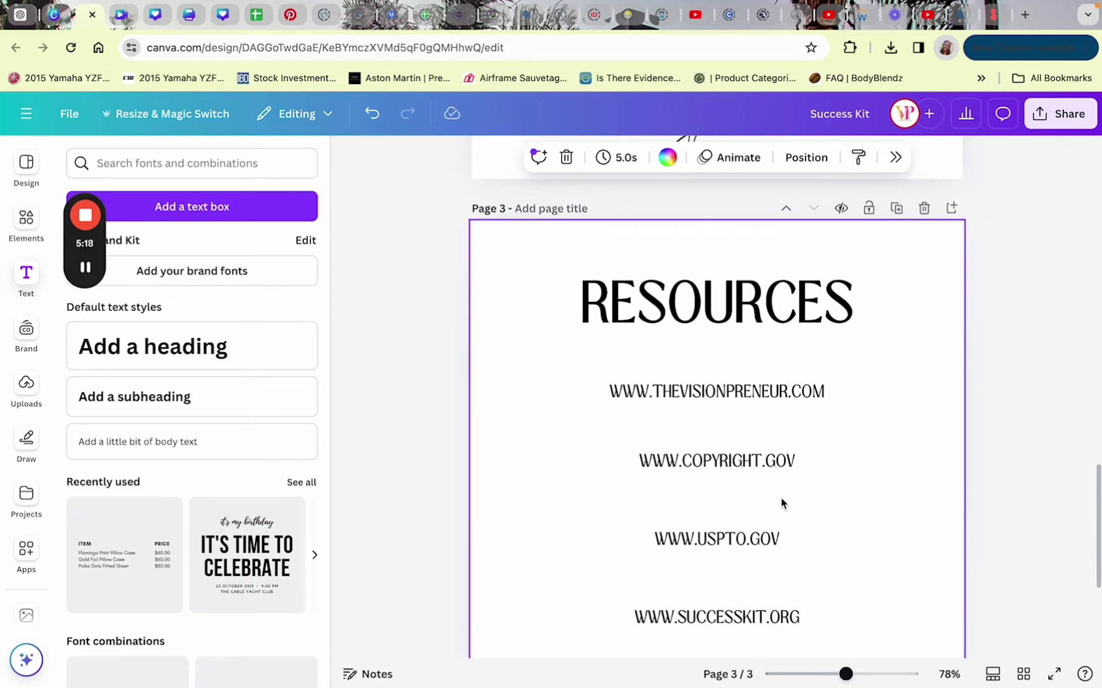
{"action": "scroll", "coordinate": [752, 451], "scroll_direction": "down", "scroll_amount": 1}
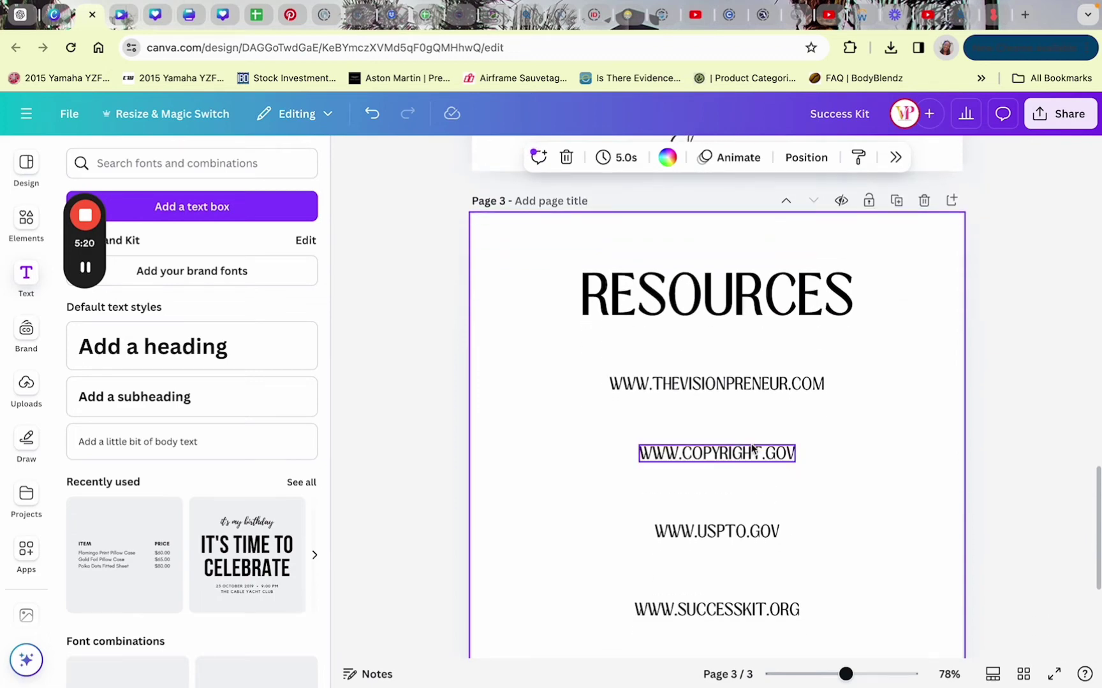
{"action": "scroll", "coordinate": [752, 447], "scroll_direction": "down", "scroll_amount": 1}
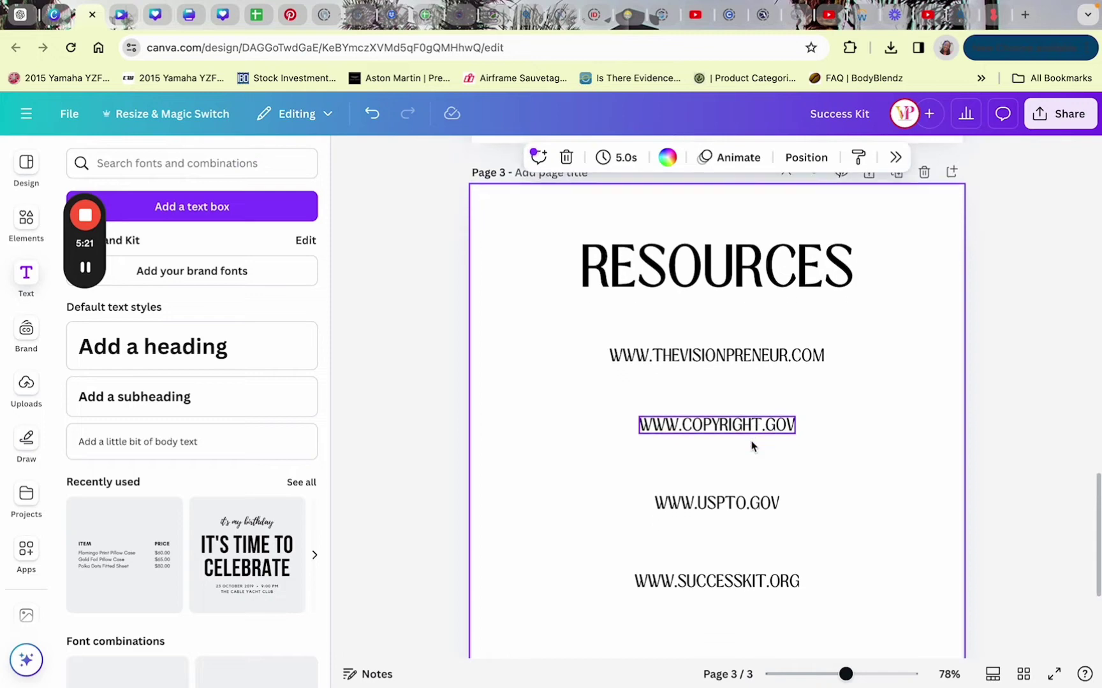
{"action": "double_click", "coordinate": [691, 349]}
{"action": "left_click", "coordinate": [740, 310]}
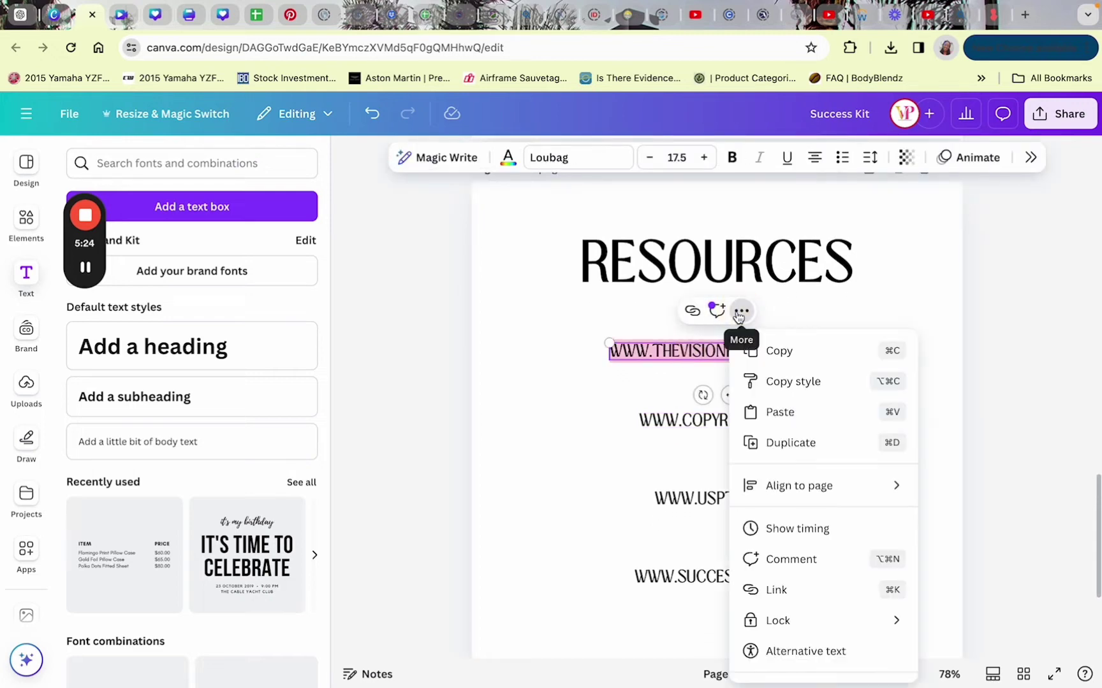
{"action": "left_click", "coordinate": [794, 593]}
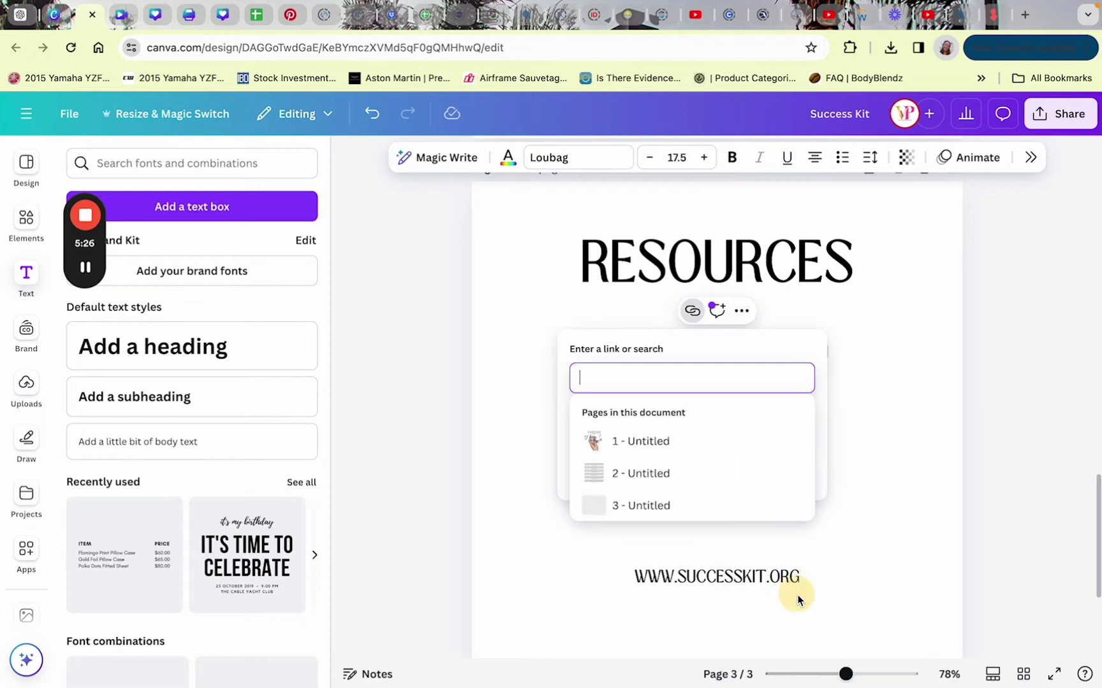
{"action": "type", "text": "www."}
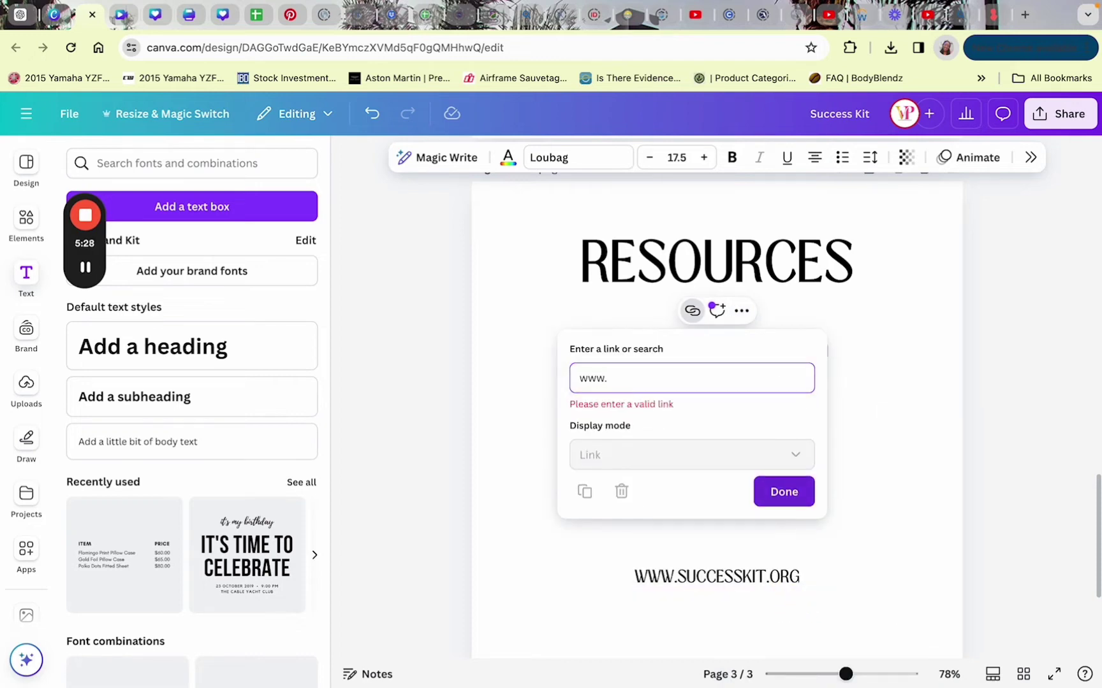
{"action": "type", "text": "thevisio"}
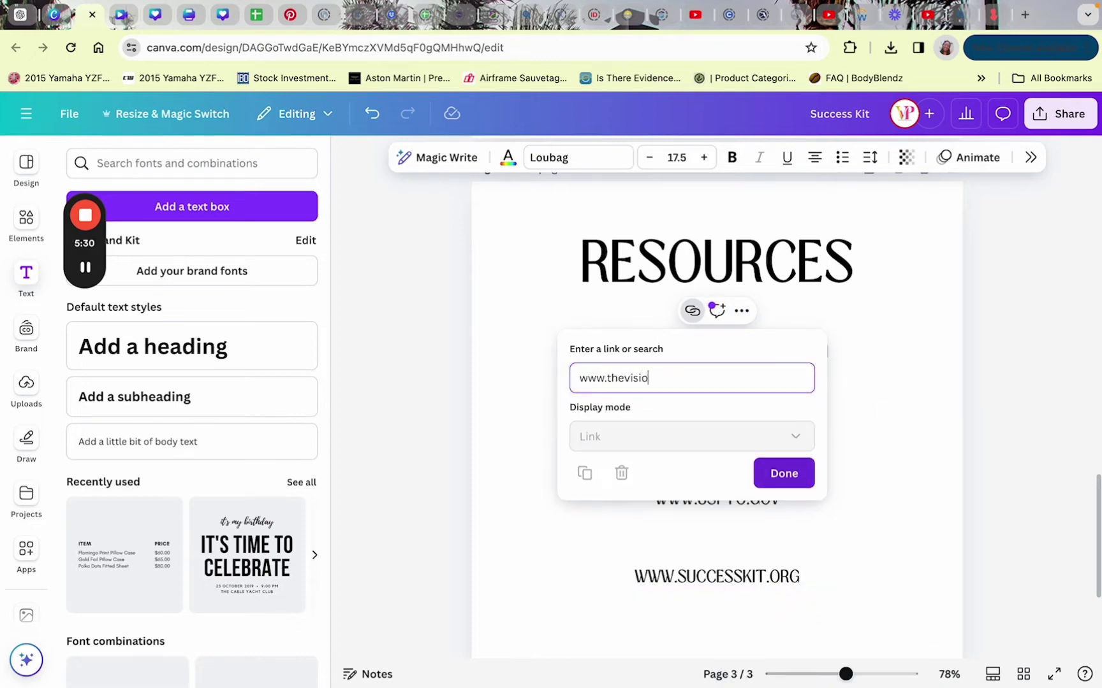
{"action": "type", "text": "npreneur.com"}
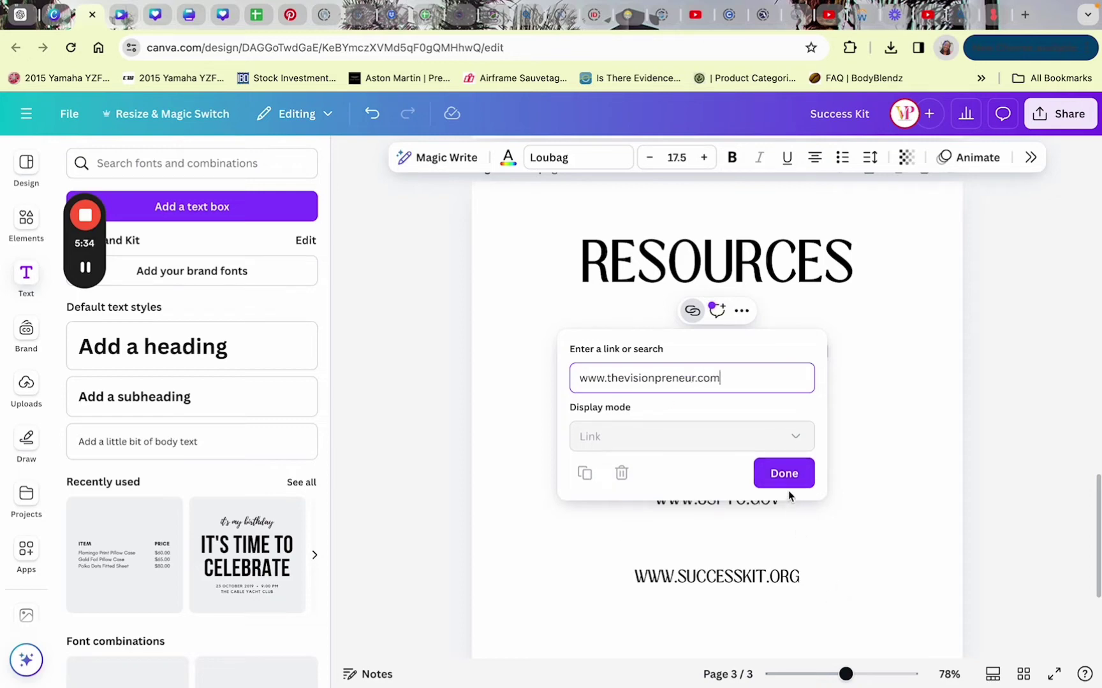
{"action": "left_click", "coordinate": [787, 485]}
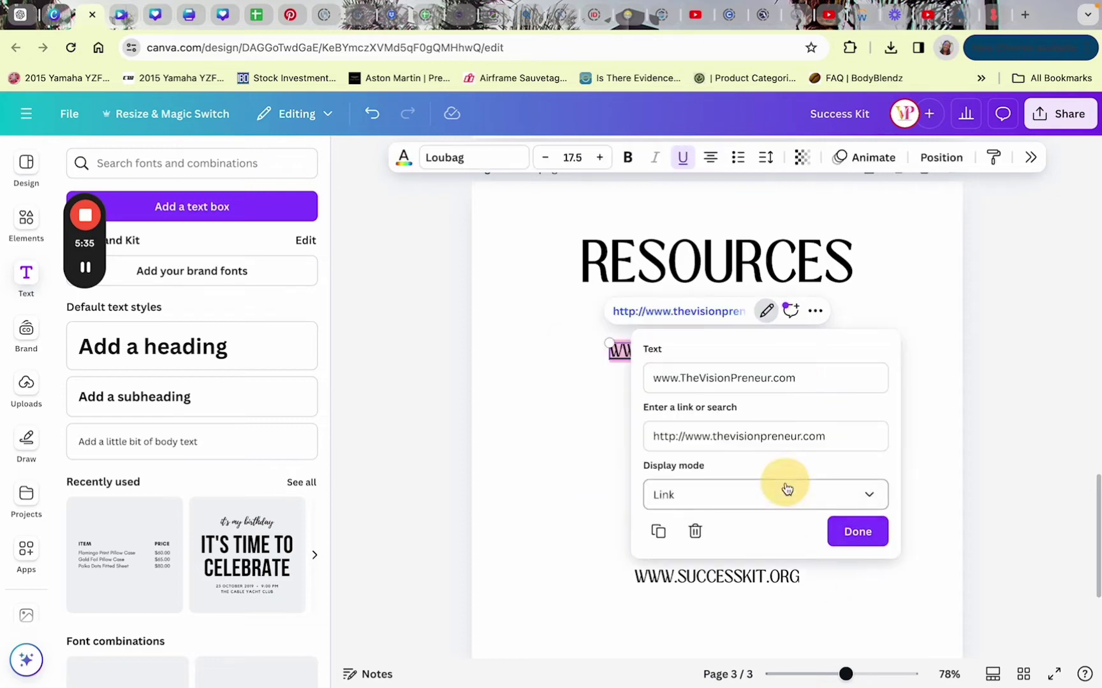
{"action": "left_click", "coordinate": [858, 531]}
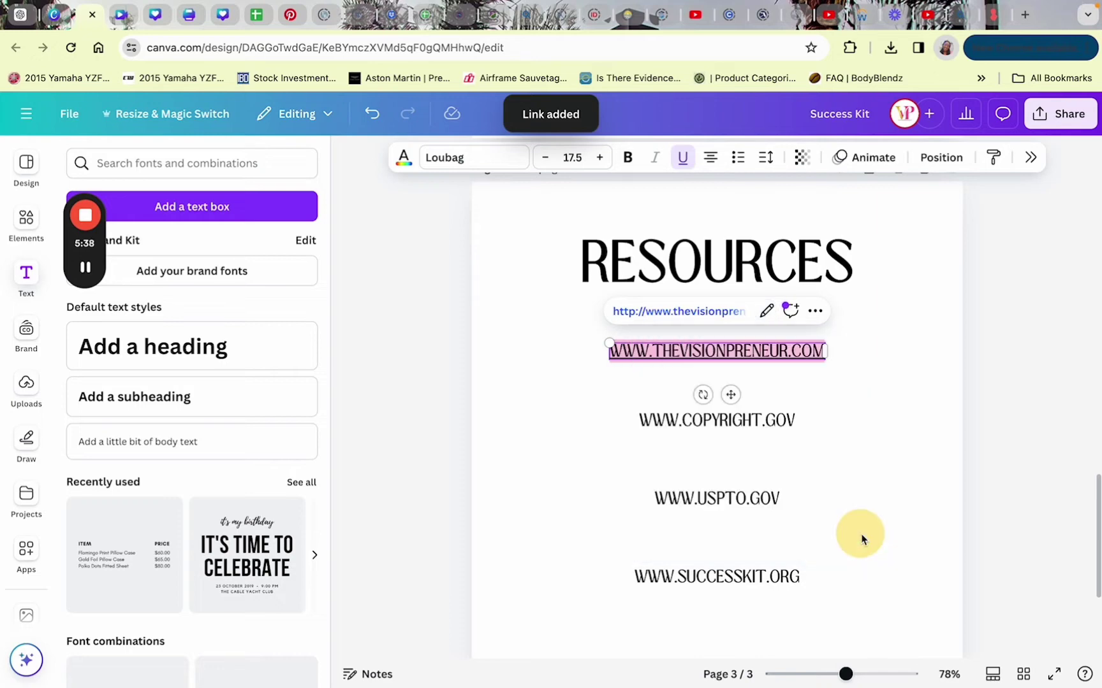
{"action": "left_click", "coordinate": [881, 413]}
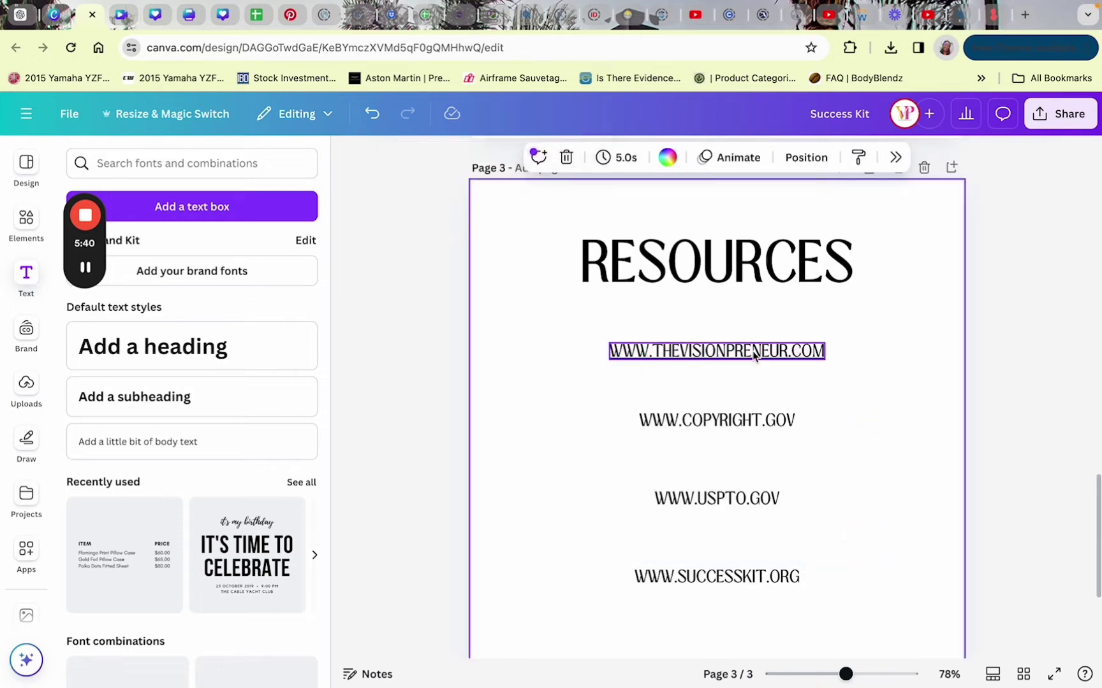
{"action": "left_click", "coordinate": [752, 350]}
{"action": "left_click", "coordinate": [893, 430]}
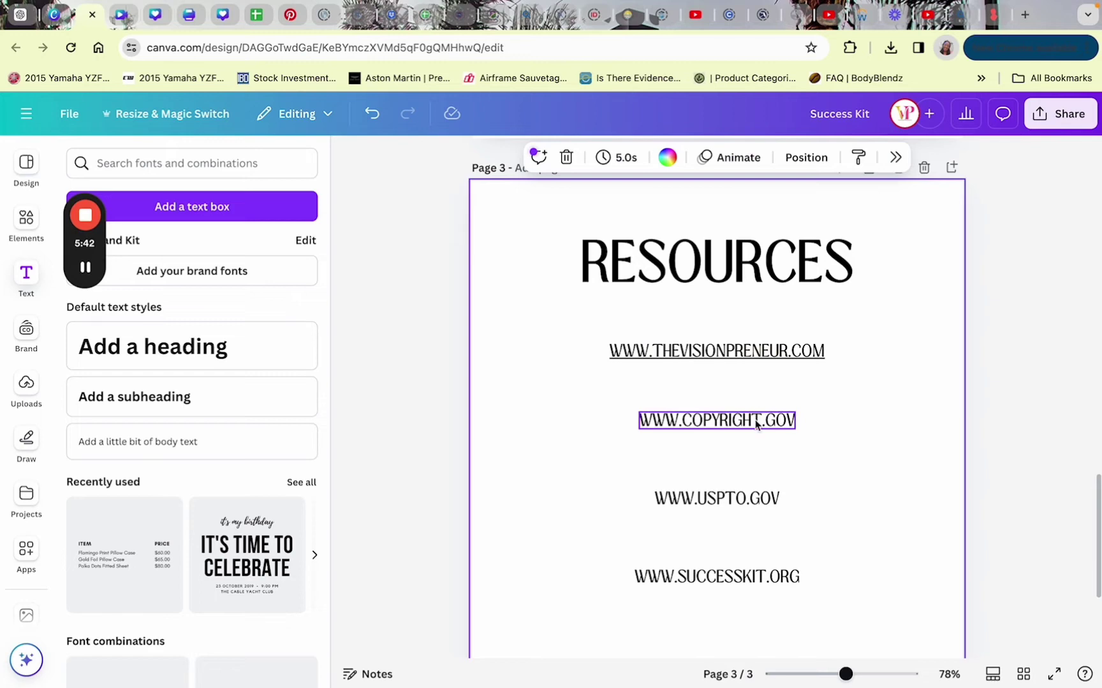
{"action": "left_click", "coordinate": [777, 418]}
{"action": "type", "text": "W"}
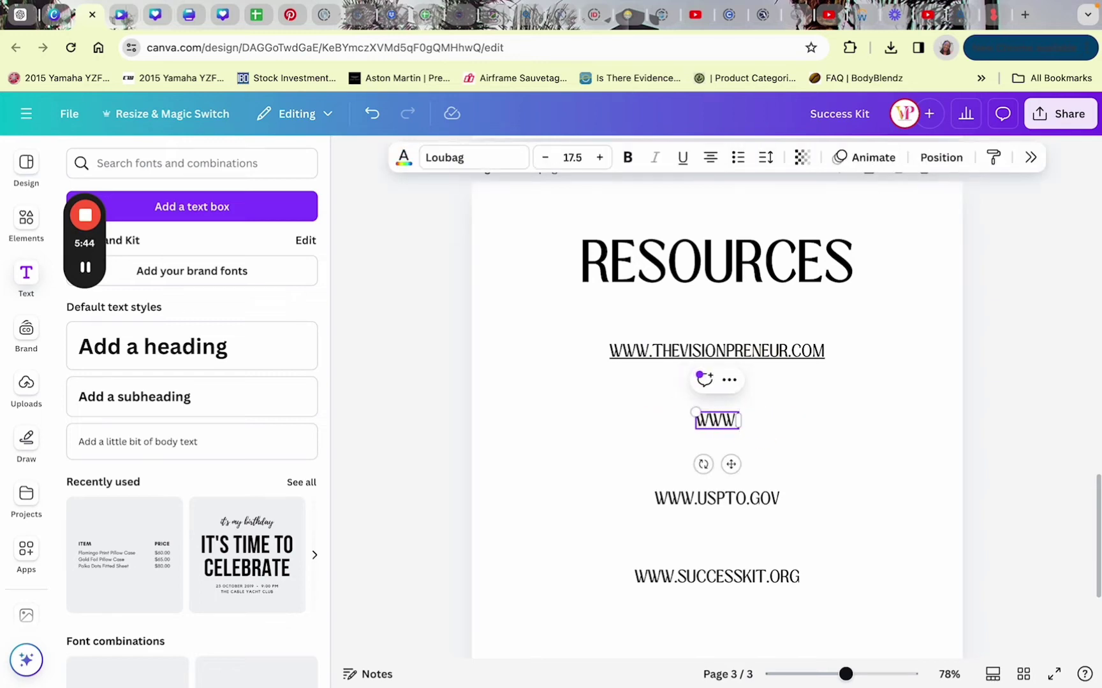
{"action": "type", "text": "WW"}
{"action": "key", "text": "ctrl+z"}
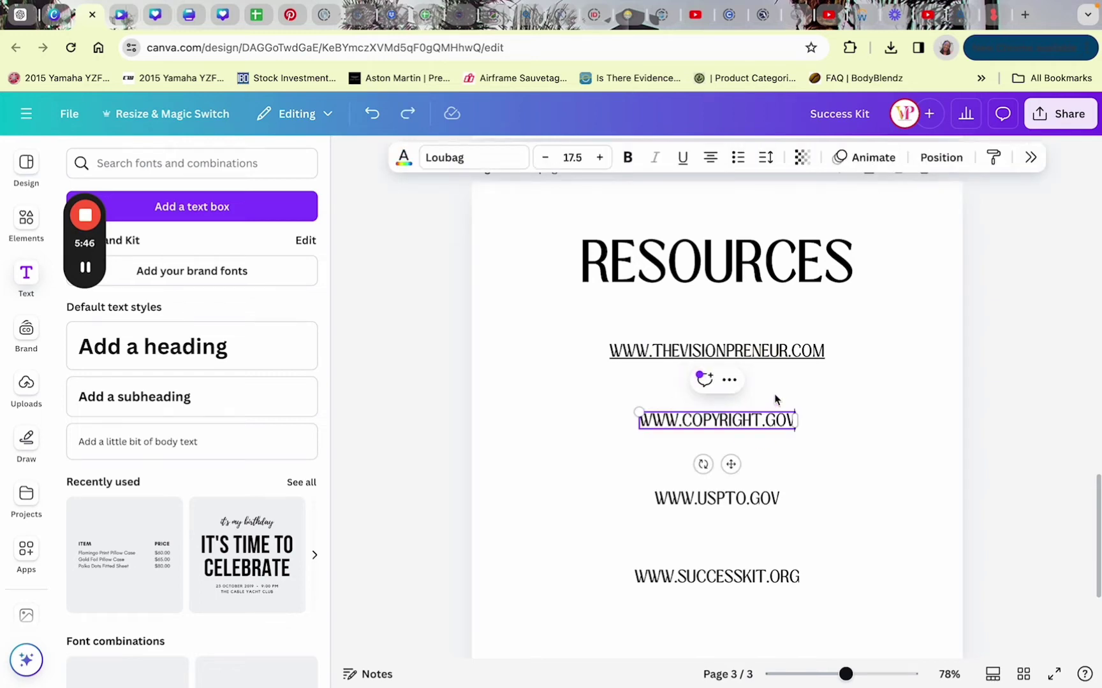
{"action": "left_click", "coordinate": [737, 381]}
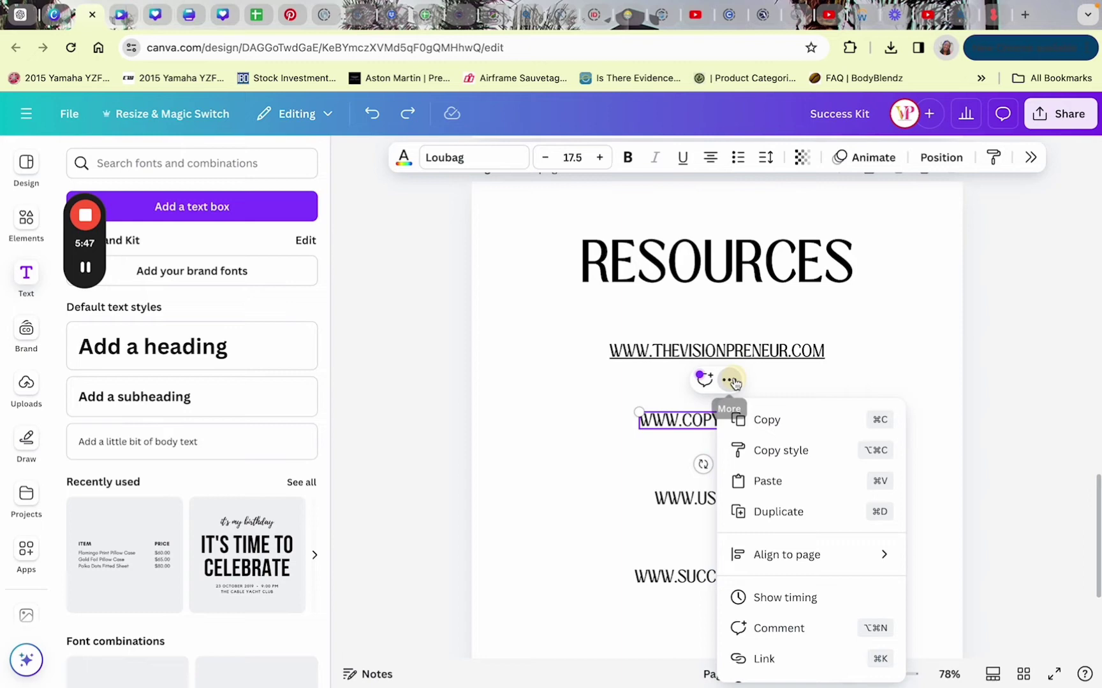
{"action": "left_click", "coordinate": [779, 661]}
{"action": "type", "text": "www.c"}
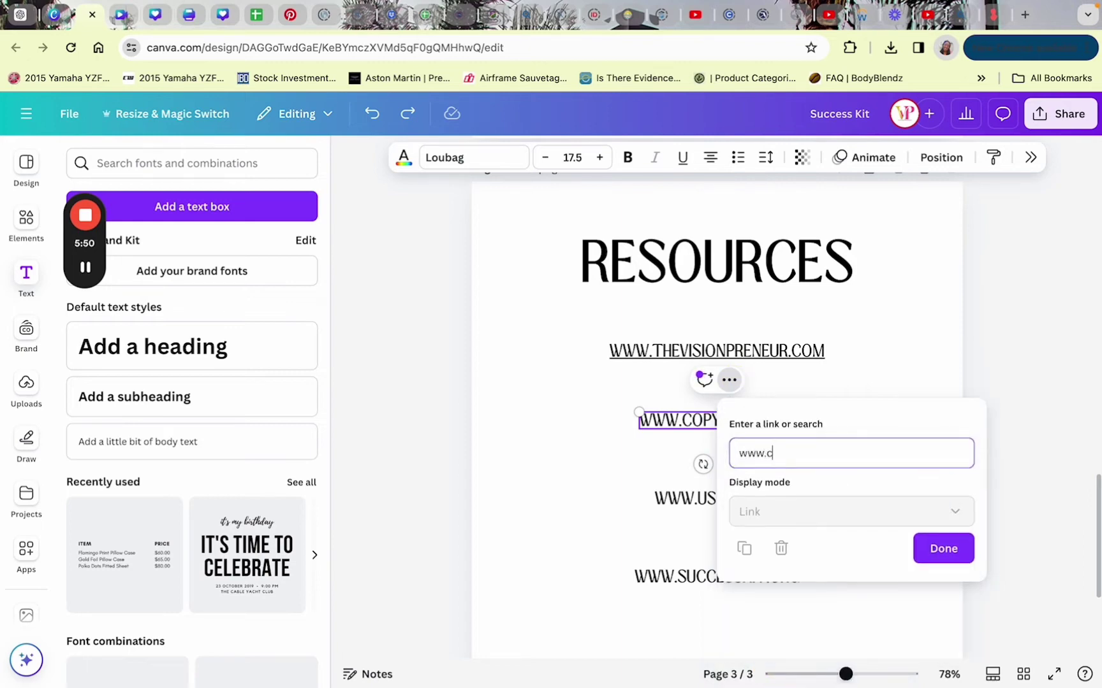
{"action": "type", "text": "opyright.gov"}
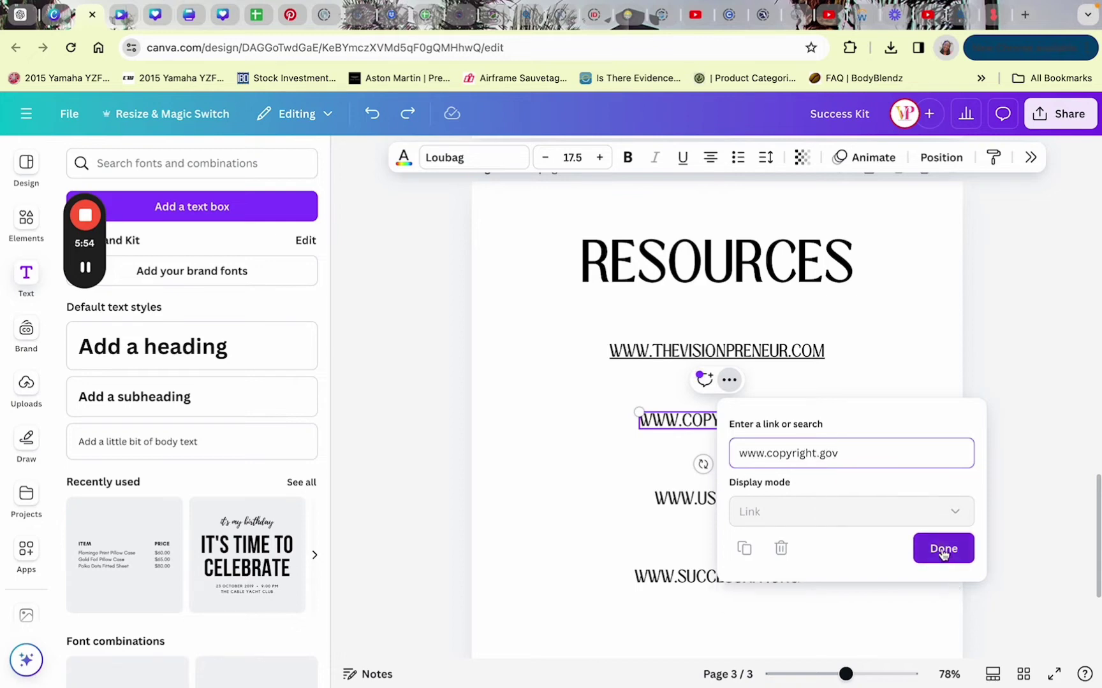
{"action": "left_click", "coordinate": [942, 552]}
{"action": "left_click", "coordinate": [885, 504]}
{"action": "scroll", "coordinate": [885, 504], "scroll_direction": "down", "scroll_amount": 2}
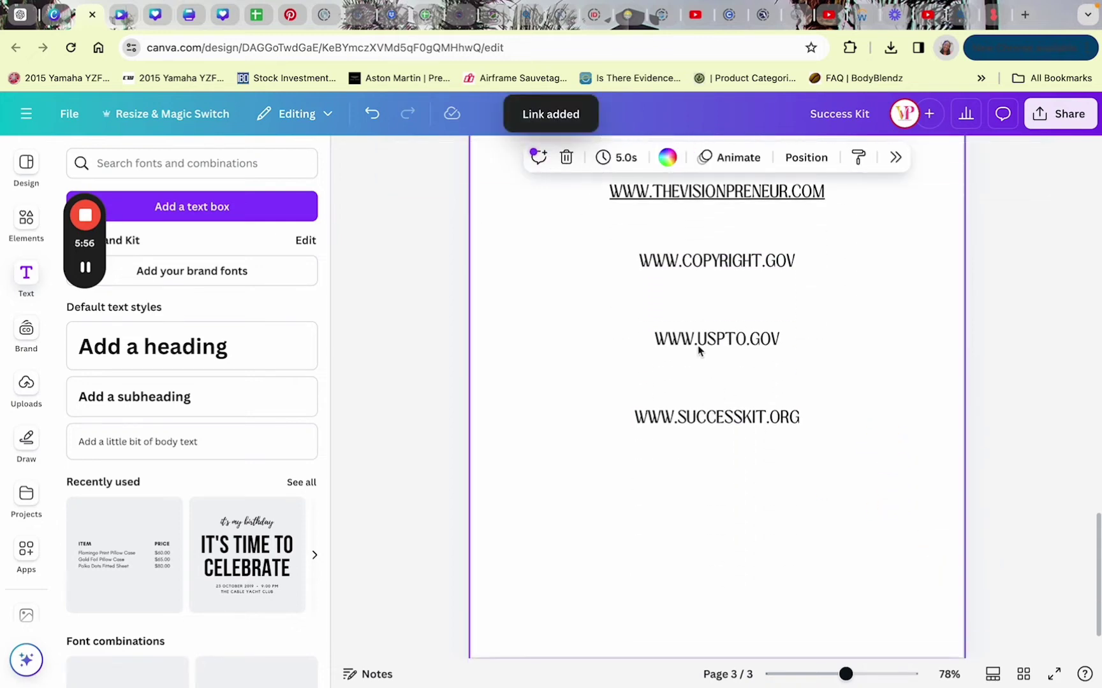
{"action": "left_click", "coordinate": [695, 337]}
{"action": "left_click", "coordinate": [729, 299]}
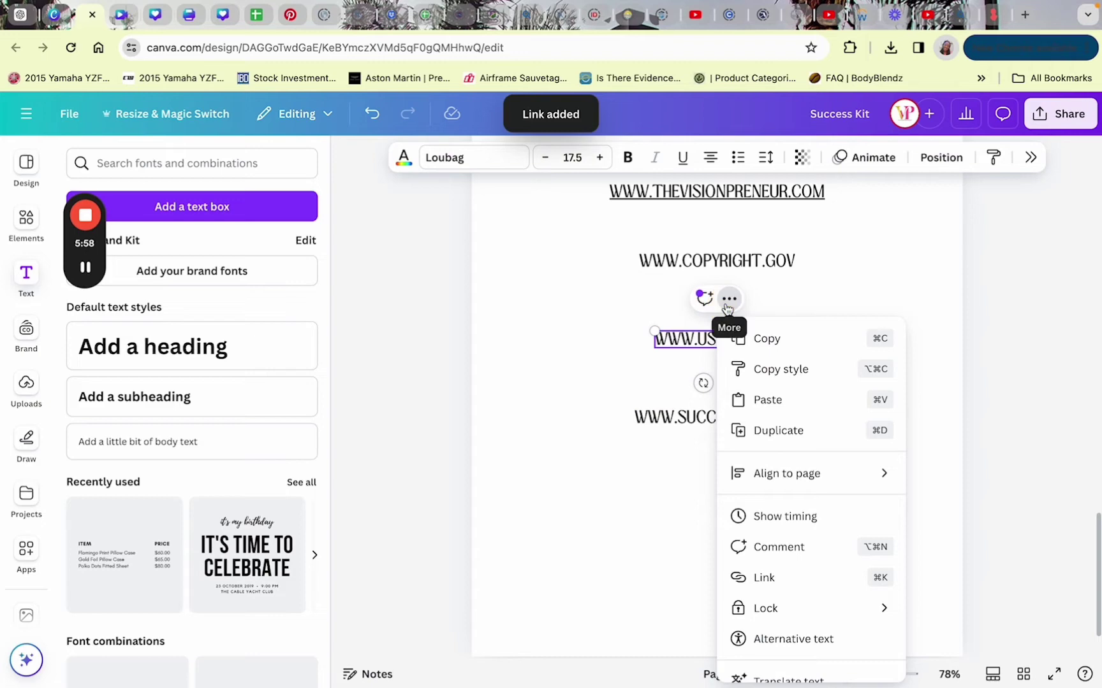
{"action": "double_click", "coordinate": [689, 332]}
{"action": "left_click", "coordinate": [740, 298]}
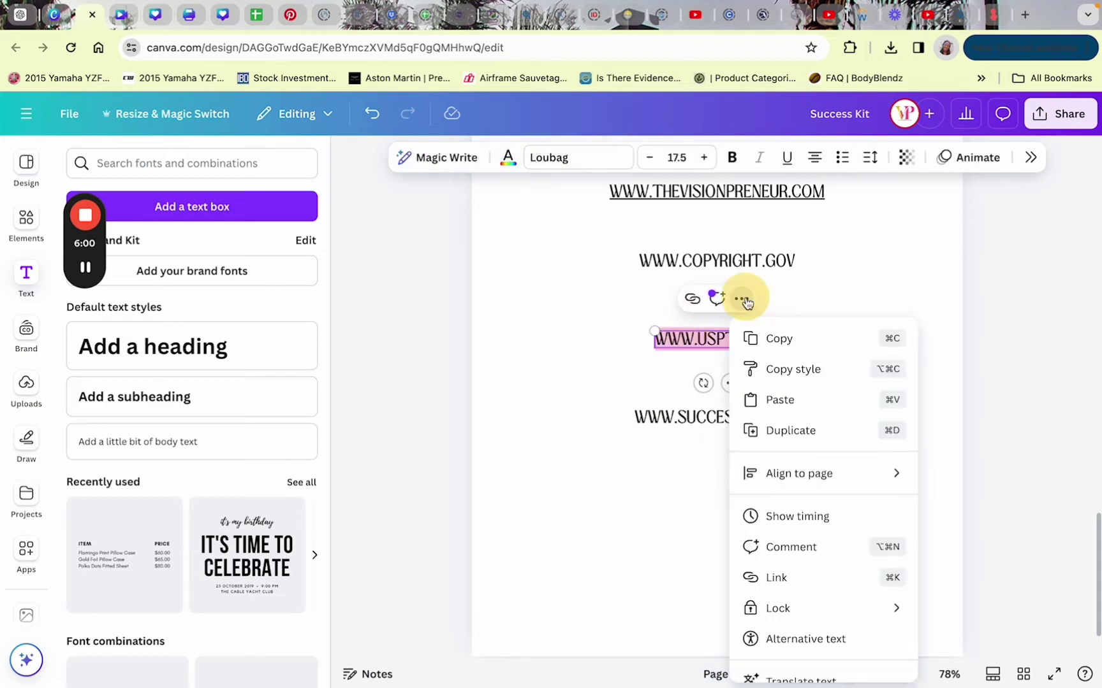
{"action": "left_click", "coordinate": [801, 581]}
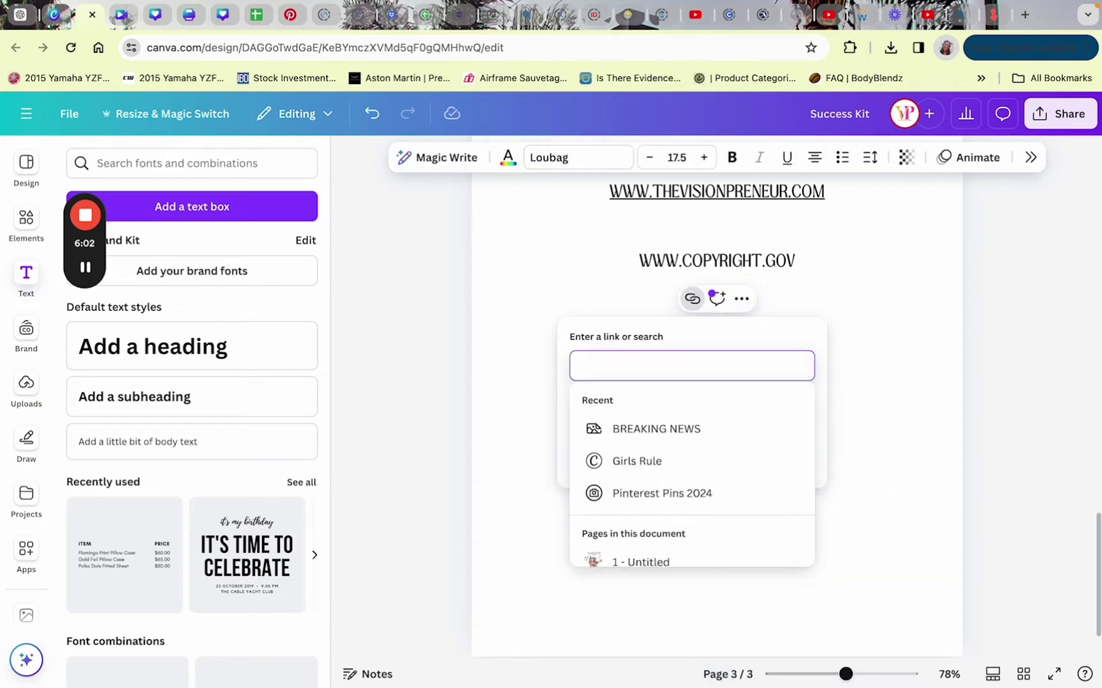
{"action": "type", "text": "q"}
{"action": "type", "text": "ww."}
{"action": "type", "text": "uspto.gov"}
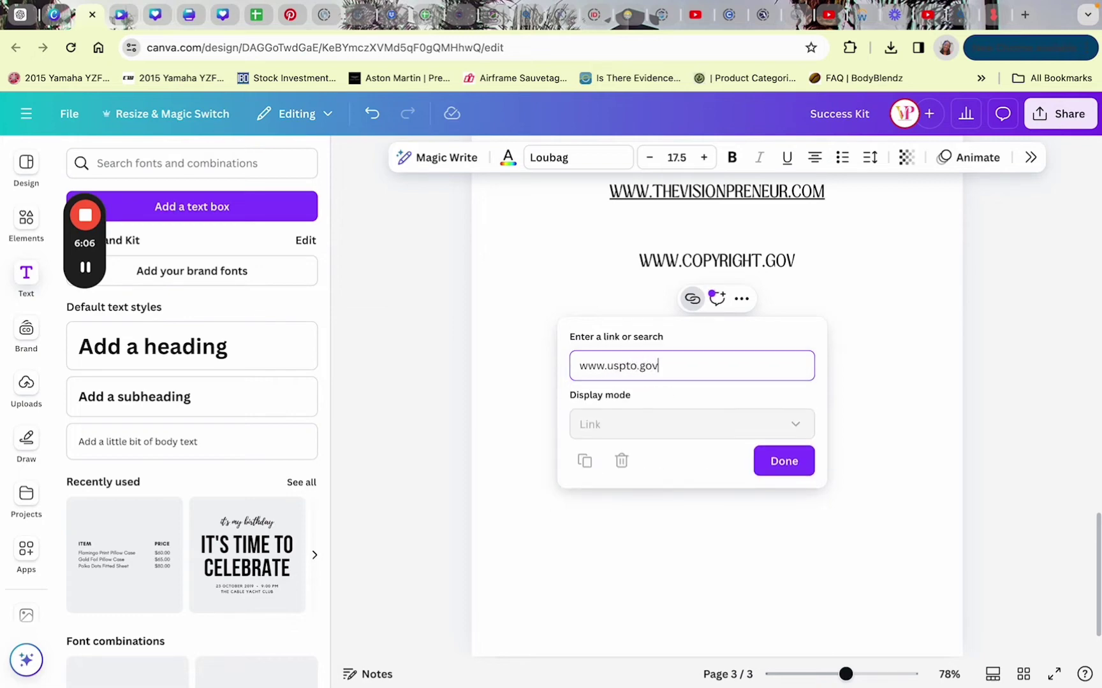
{"action": "left_click", "coordinate": [784, 475]}
{"action": "left_click", "coordinate": [843, 519]}
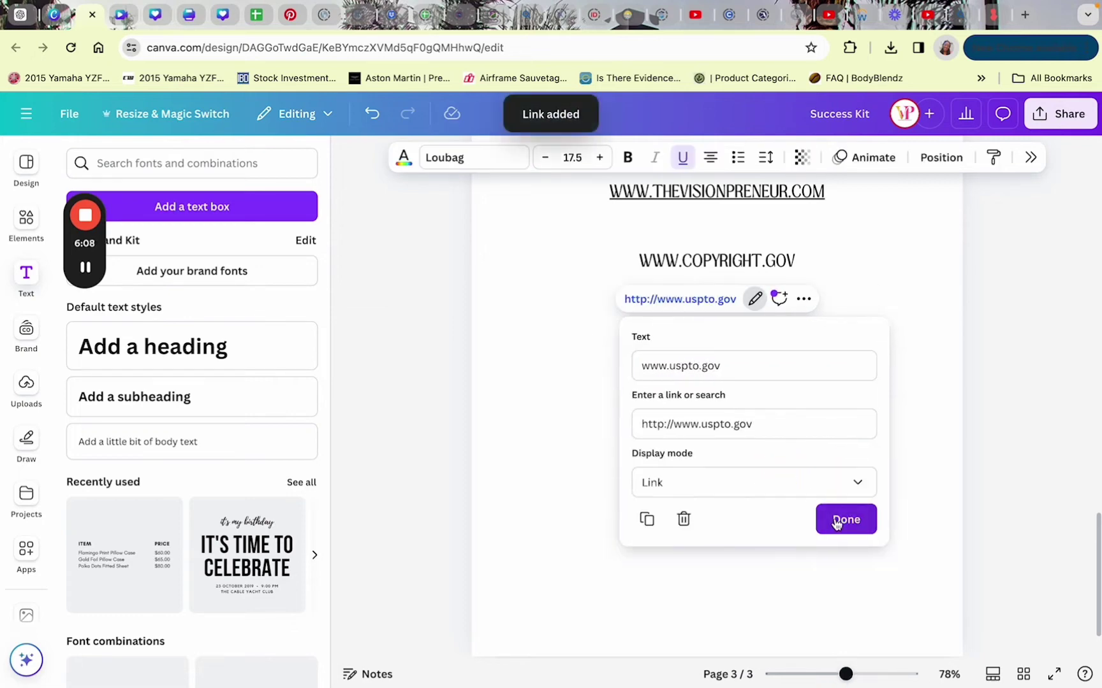
{"action": "double_click", "coordinate": [701, 419]}
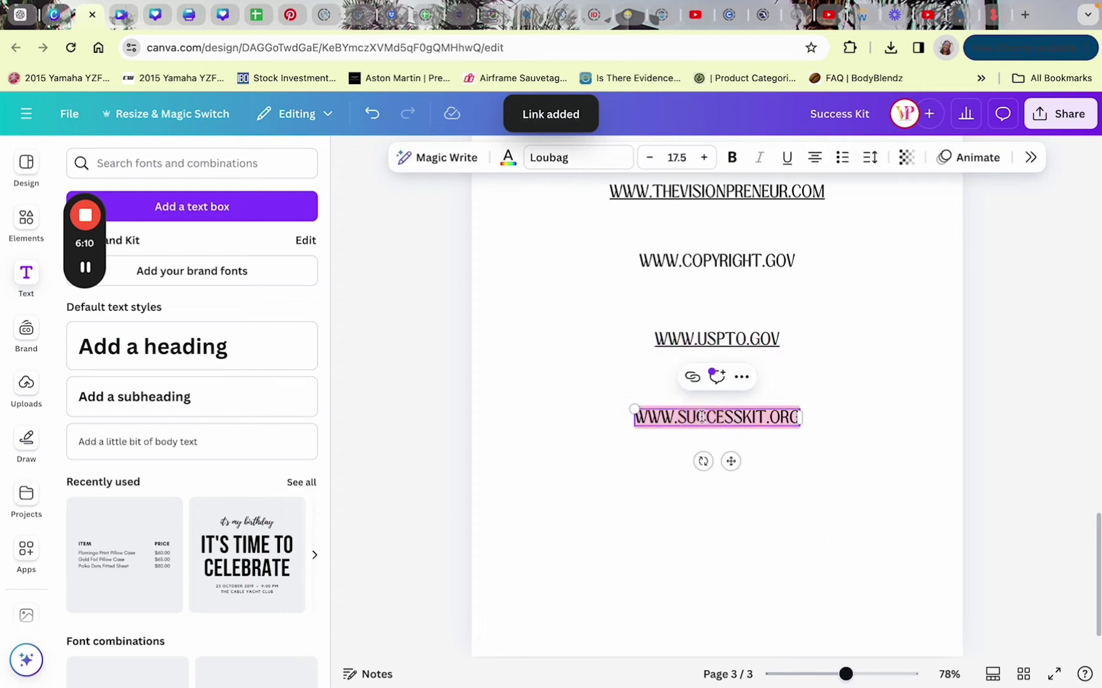
{"action": "left_click", "coordinate": [741, 377]}
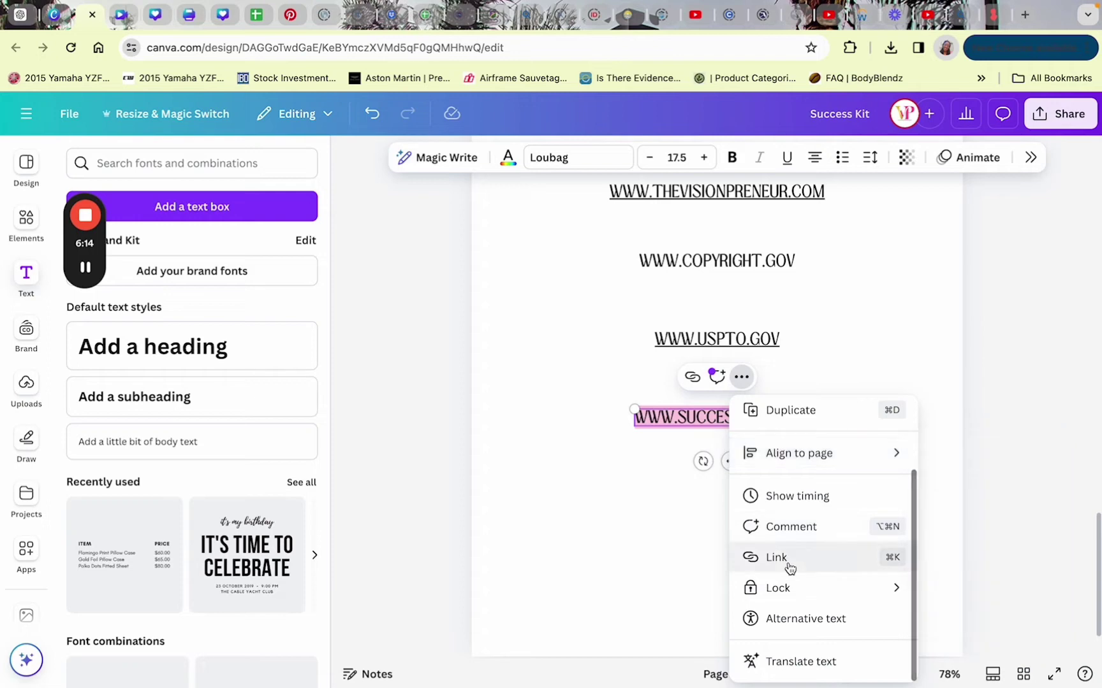
{"action": "left_click", "coordinate": [787, 563]}
{"action": "type", "text": "www."}
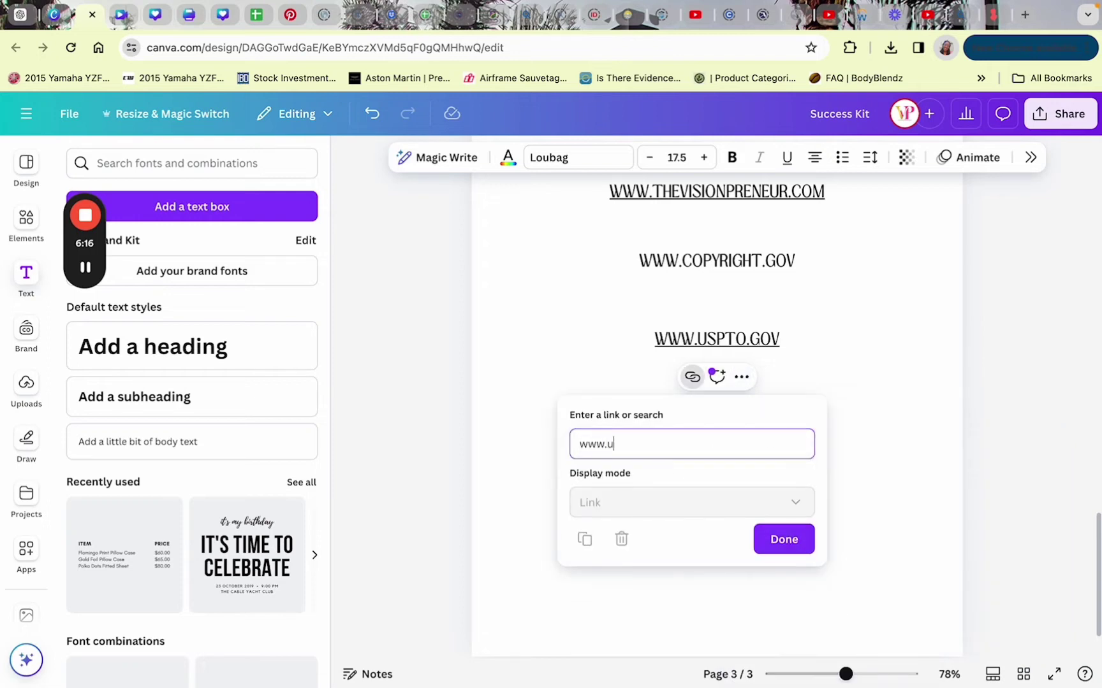
{"action": "type", "text": "successkit.or"}
{"action": "left_click", "coordinate": [791, 533]}
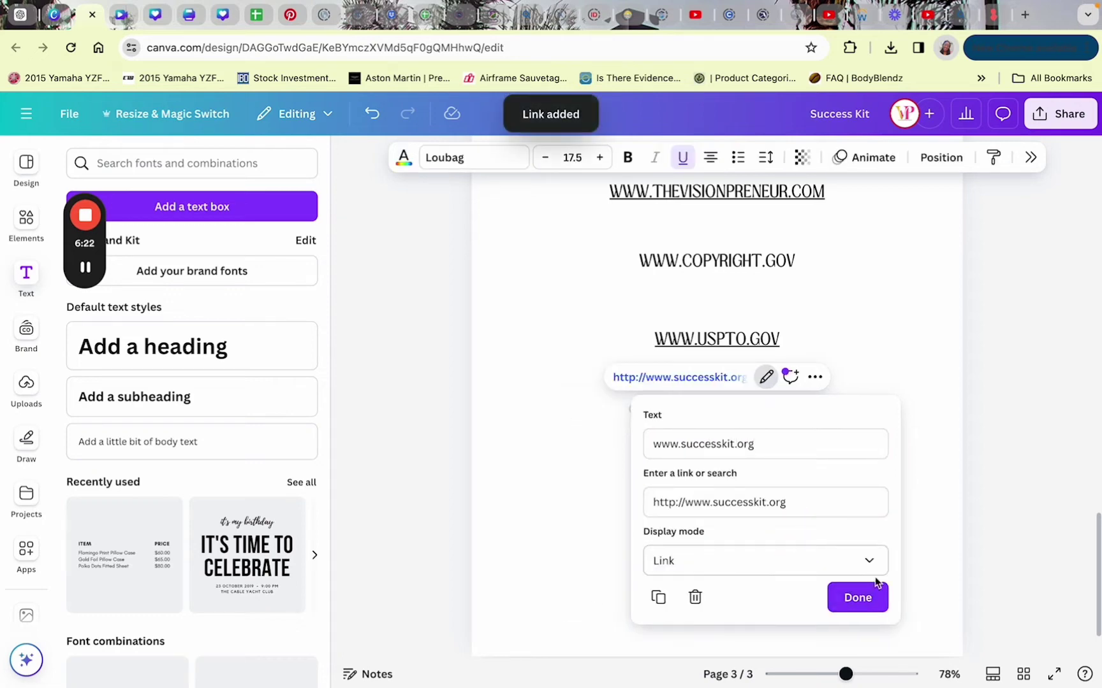
{"action": "left_click", "coordinate": [860, 599]}
{"action": "left_click", "coordinate": [855, 510]}
{"action": "scroll", "coordinate": [840, 616], "scroll_direction": "up", "scroll_amount": 3}
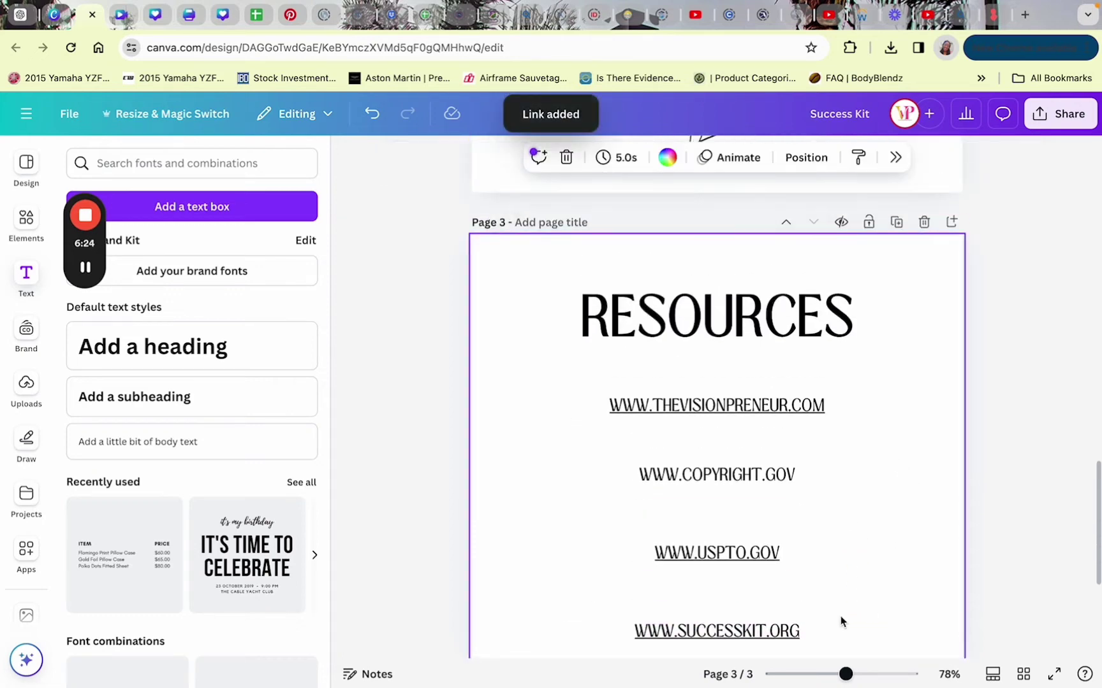
{"action": "left_click", "coordinate": [740, 483]}
{"action": "left_click", "coordinate": [740, 483]}
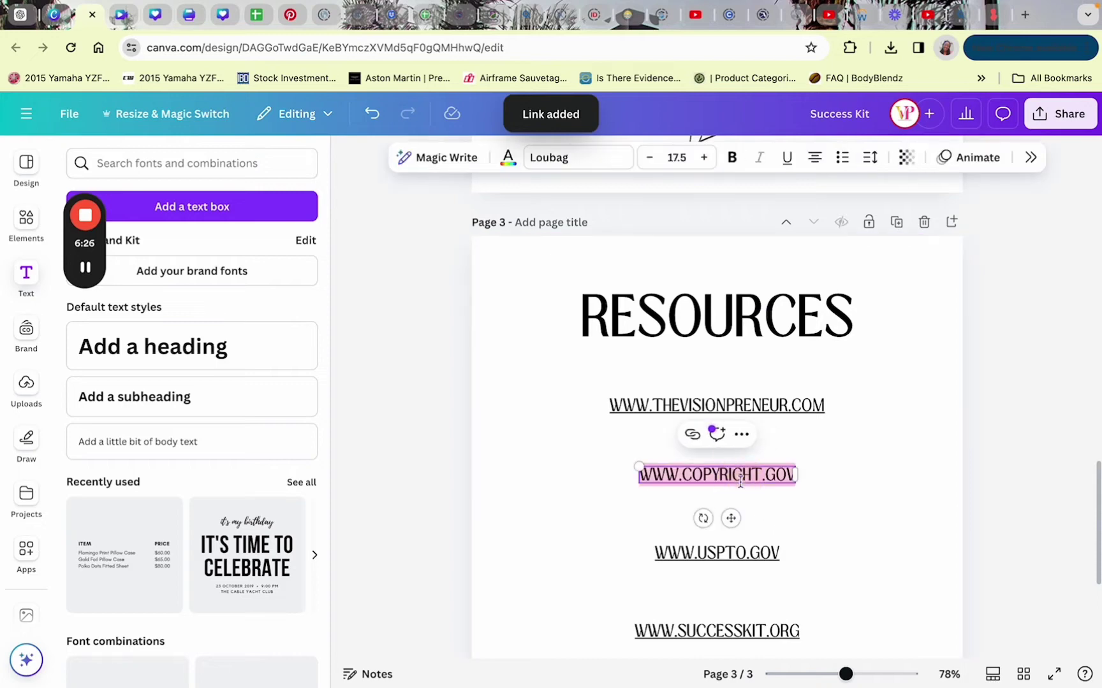
{"action": "left_click", "coordinate": [741, 435]}
{"action": "left_click", "coordinate": [776, 368]}
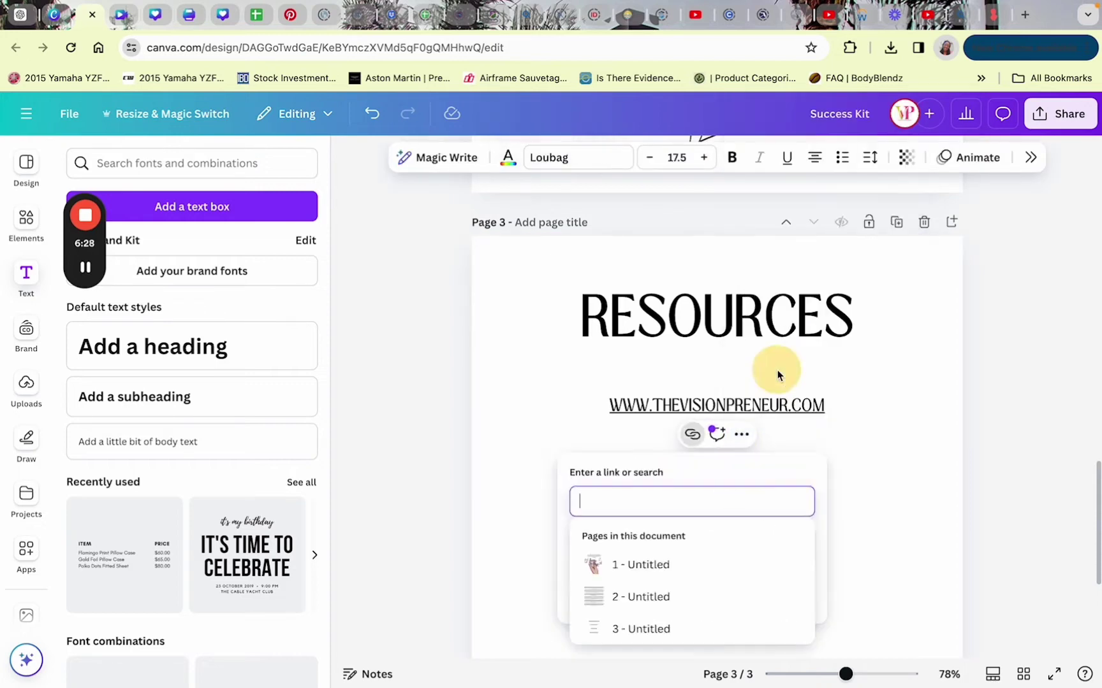
{"action": "type", "text": "www.copyright.gov"}
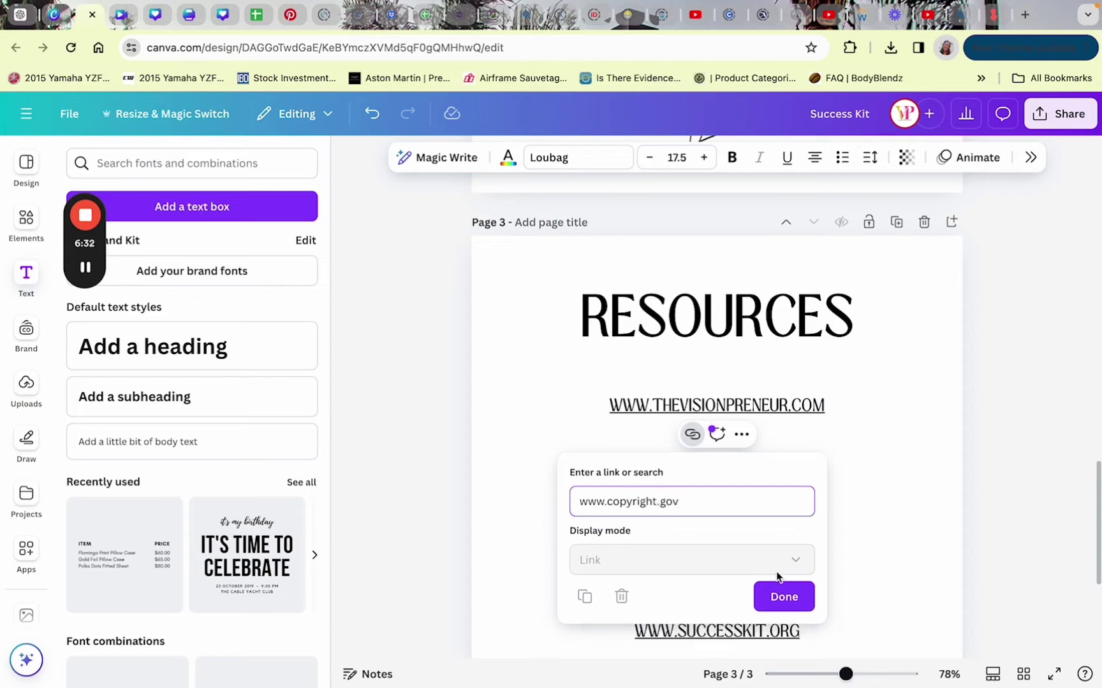
{"action": "left_click", "coordinate": [782, 598]}
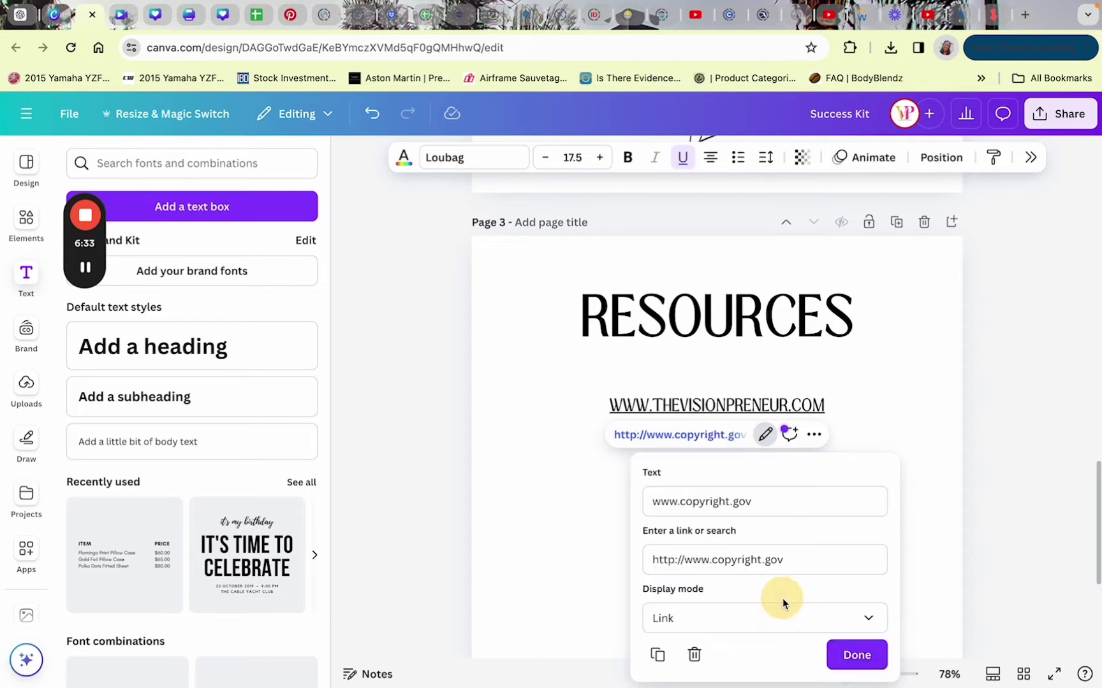
{"action": "left_click", "coordinate": [850, 655]}
{"action": "left_click", "coordinate": [901, 421]}
Fill the white rounded button shape below the web addresses with magenta.
{"action": "scroll", "coordinate": [901, 421], "scroll_direction": "down", "scroll_amount": 5}
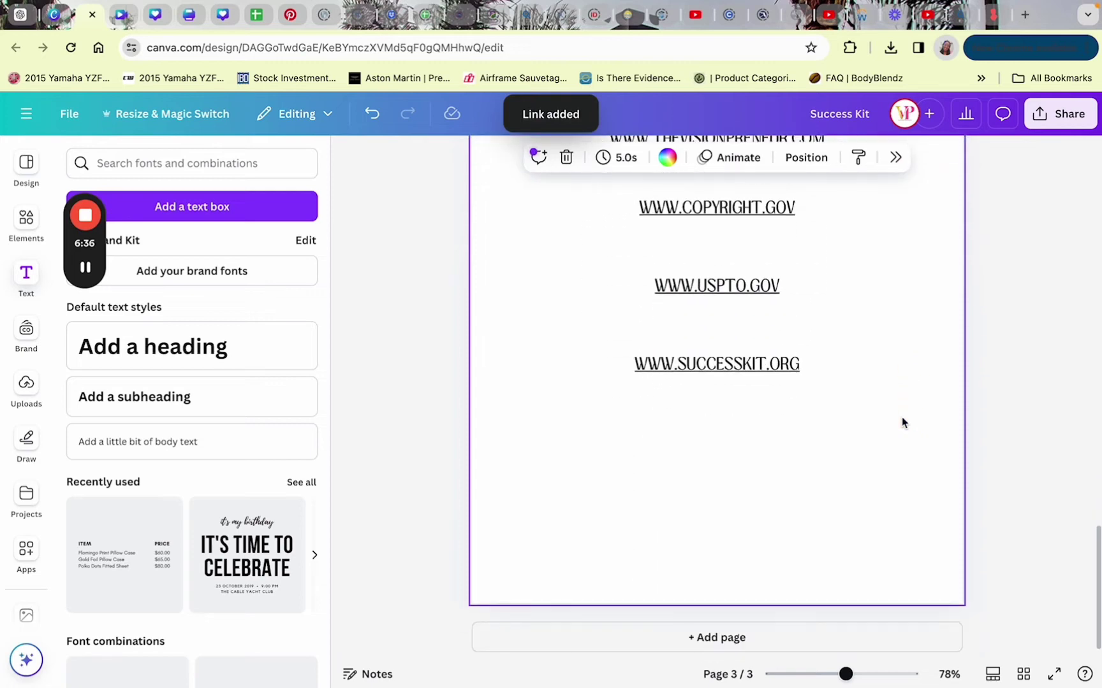
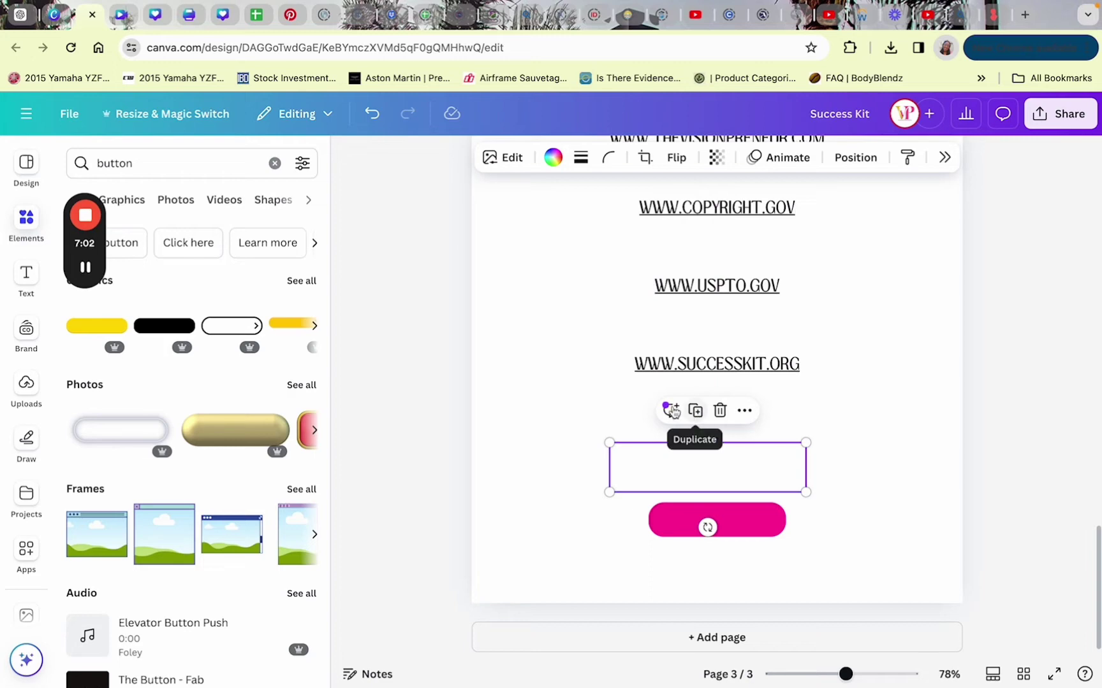
{"action": "left_click", "coordinate": [553, 157]}
{"action": "left_click", "coordinate": [485, 312]}
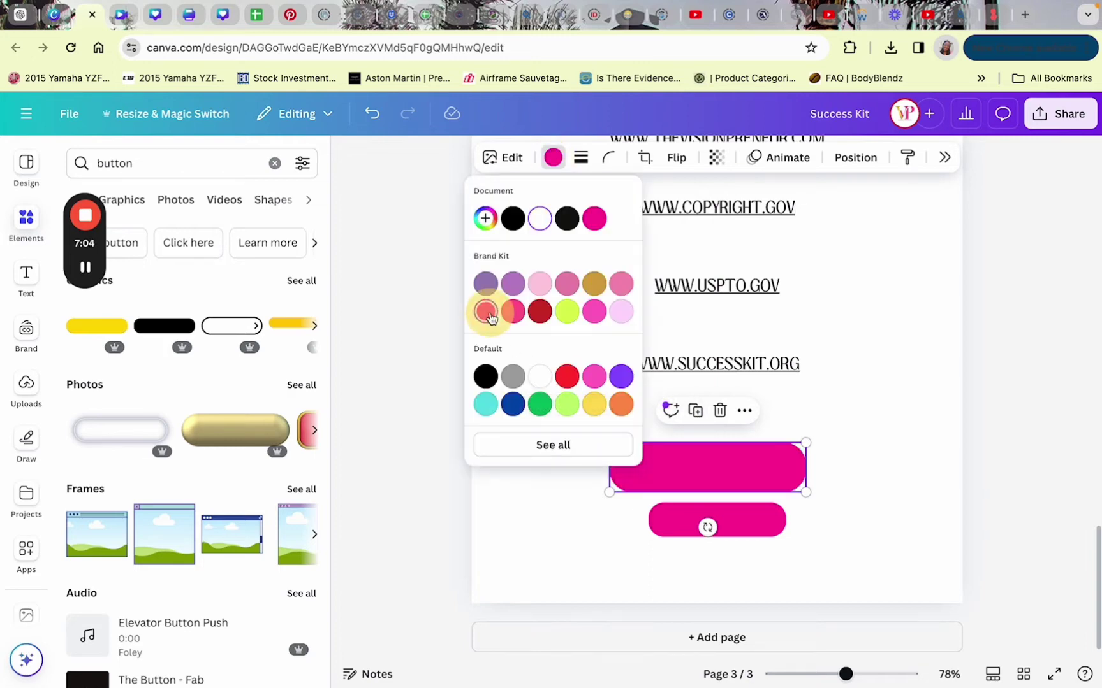
Shrink the upper magenta button to about the size of the lower one and centre it directly above.
{"action": "left_click_drag", "start_coordinate": [804, 442], "coordinate": [740, 459]}
{"action": "left_click_drag", "start_coordinate": [680, 480], "coordinate": [719, 472]}
{"action": "left_click", "coordinate": [852, 435]}
{"action": "left_click", "coordinate": [773, 469]}
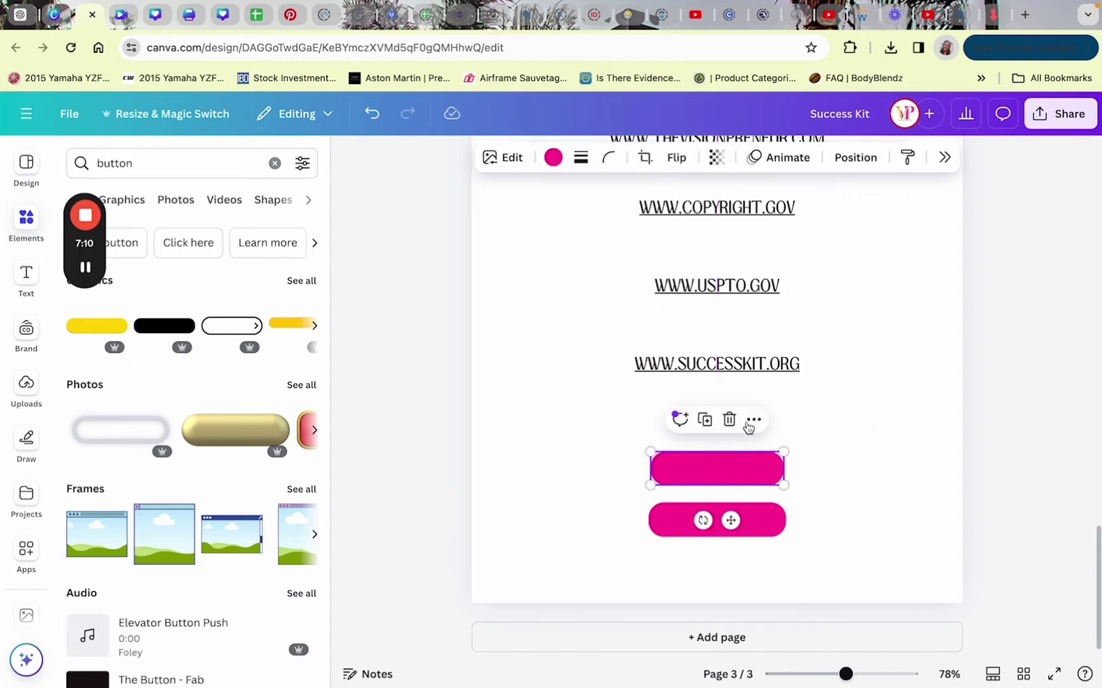
{"action": "left_click", "coordinate": [754, 420]}
{"action": "scroll", "coordinate": [835, 314], "scroll_direction": "down", "scroll_amount": 2}
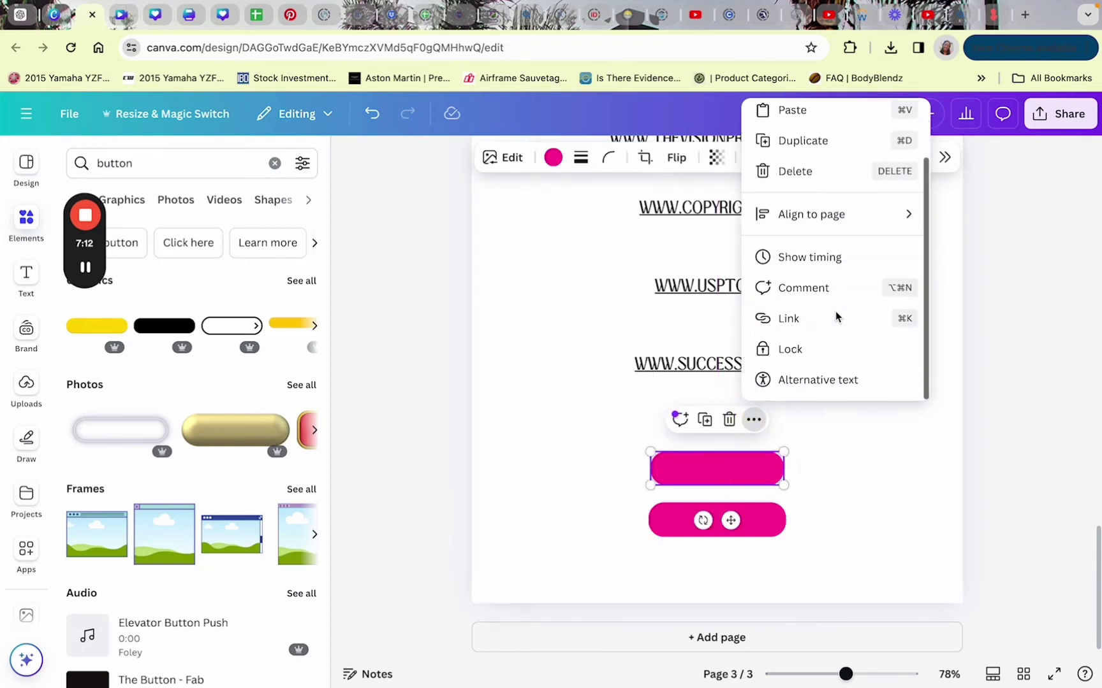
{"action": "left_click", "coordinate": [836, 317]}
{"action": "type", "text": "www"}
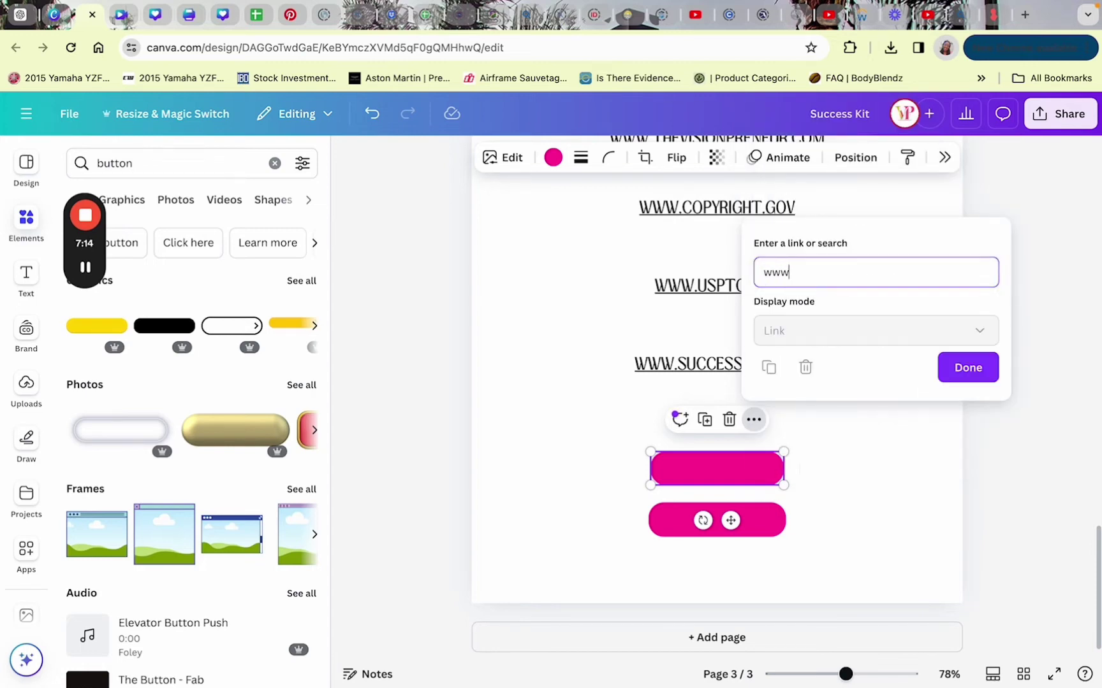
{"action": "type", "text": ".thevisionpreneur.com"}
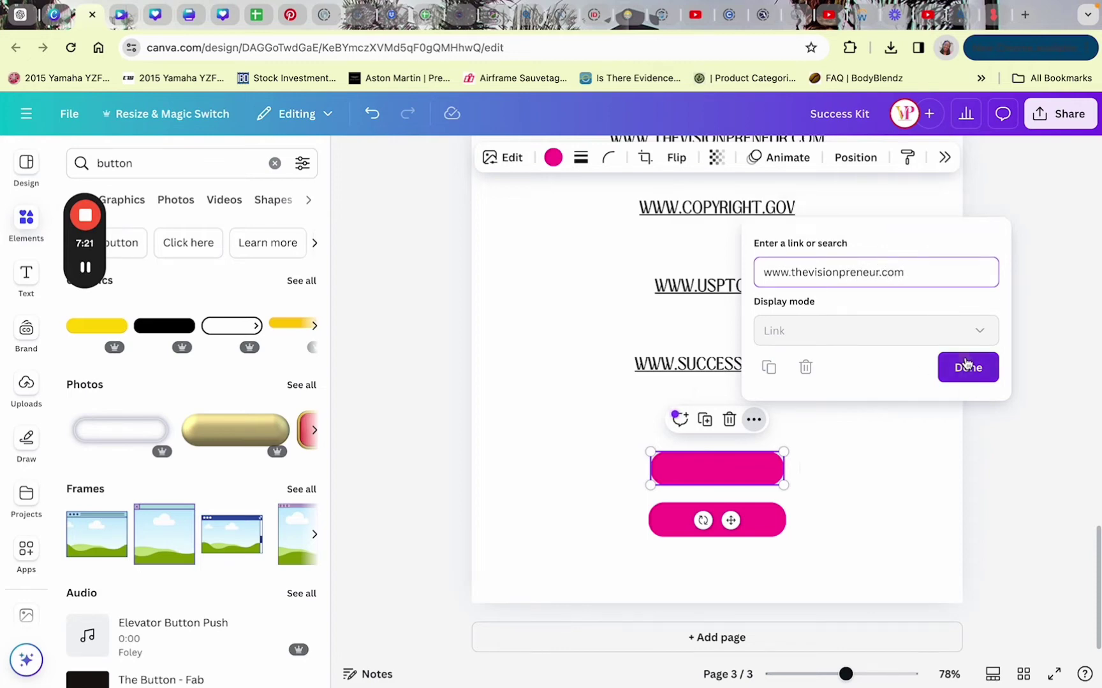
{"action": "left_click", "coordinate": [967, 368]}
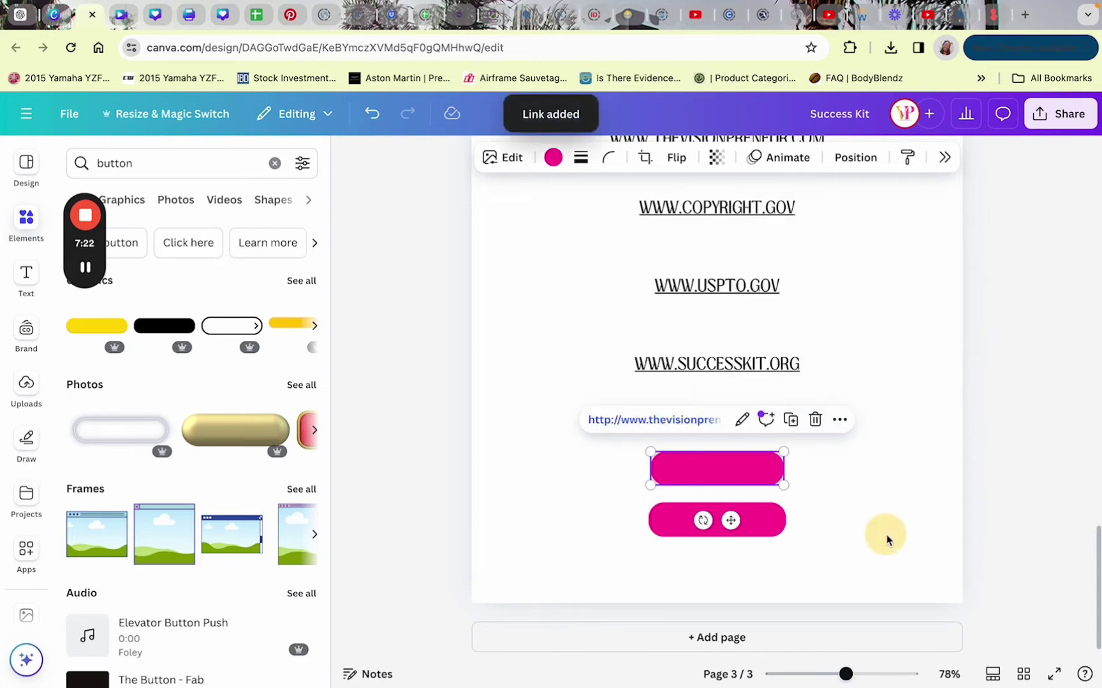
{"action": "left_click", "coordinate": [629, 442]}
Add a text box reading "WEBSITE" and place it on the upper magenta button.
{"action": "left_click", "coordinate": [26, 276]}
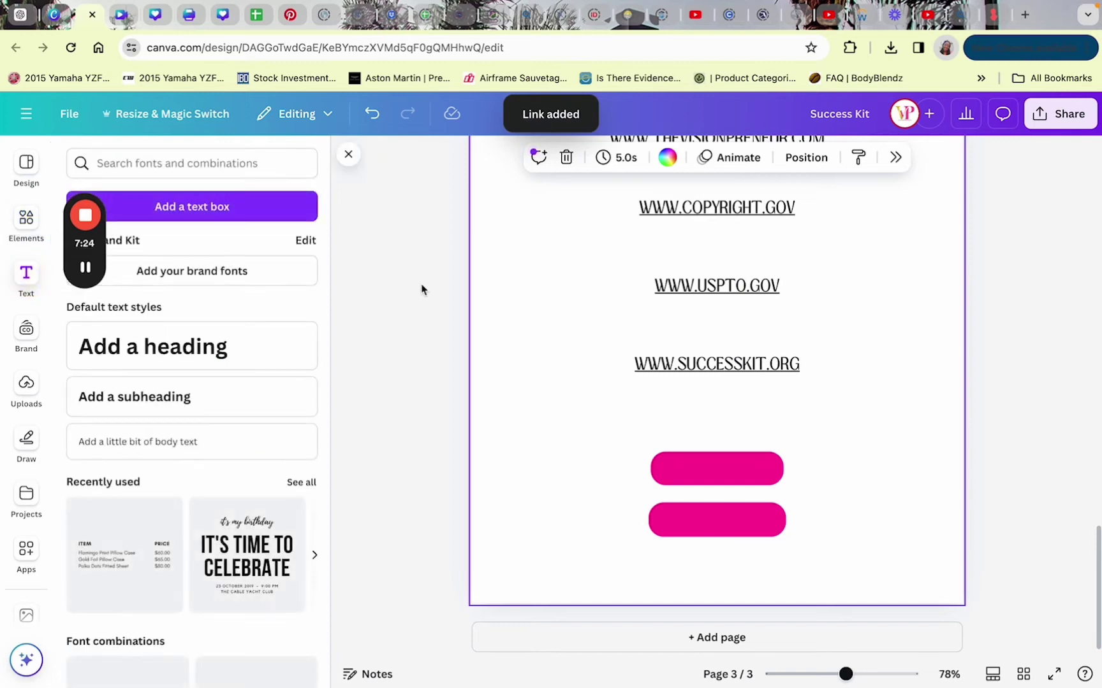
{"action": "left_click", "coordinate": [272, 214]}
{"action": "type", "text": "WEBSITE"}
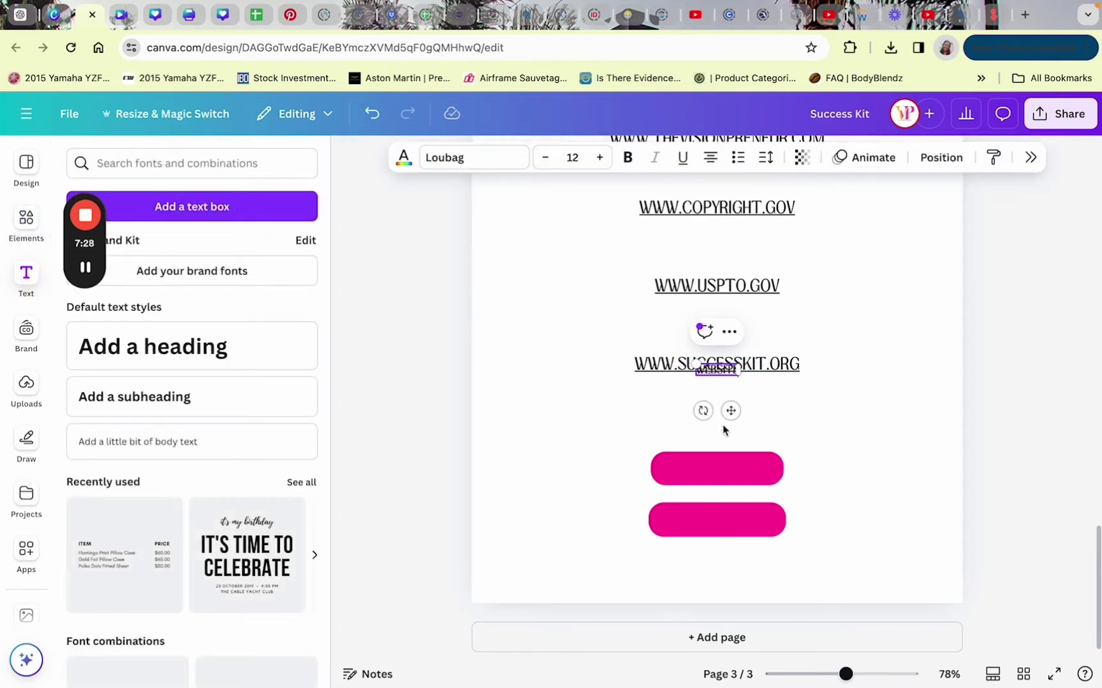
{"action": "left_click_drag", "start_coordinate": [730, 411], "coordinate": [731, 514]}
Colour the "WEBSITE" label white and enlarge it to font size 14.1.
{"action": "double_click", "coordinate": [722, 476]}
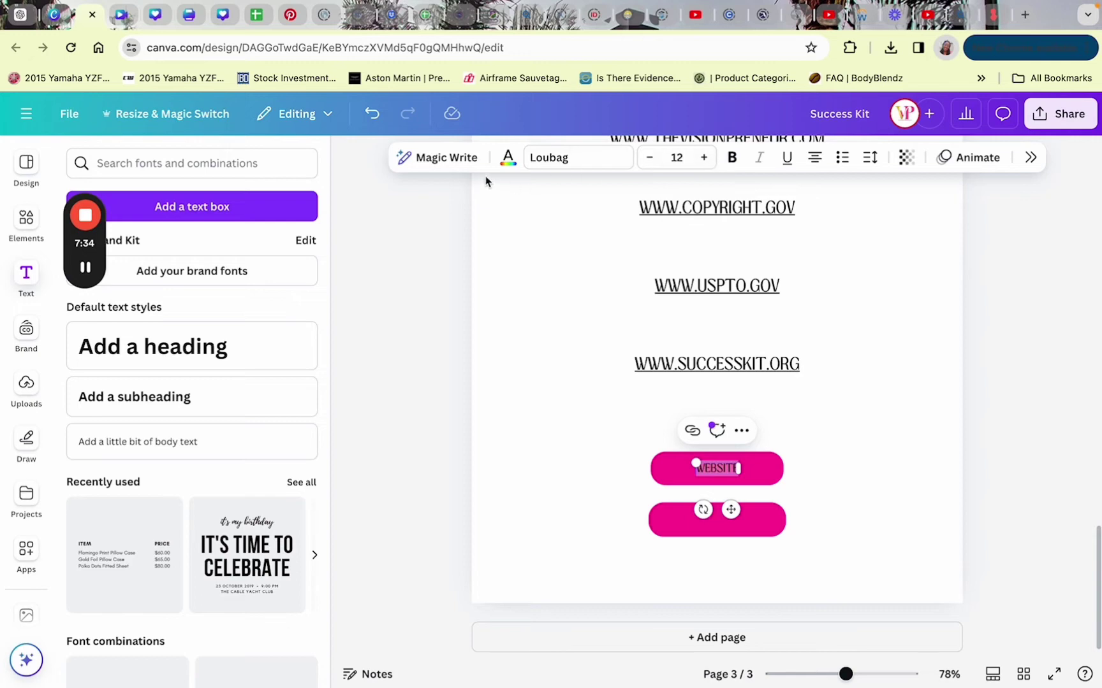
{"action": "left_click", "coordinate": [507, 159]}
{"action": "left_click", "coordinate": [494, 376]}
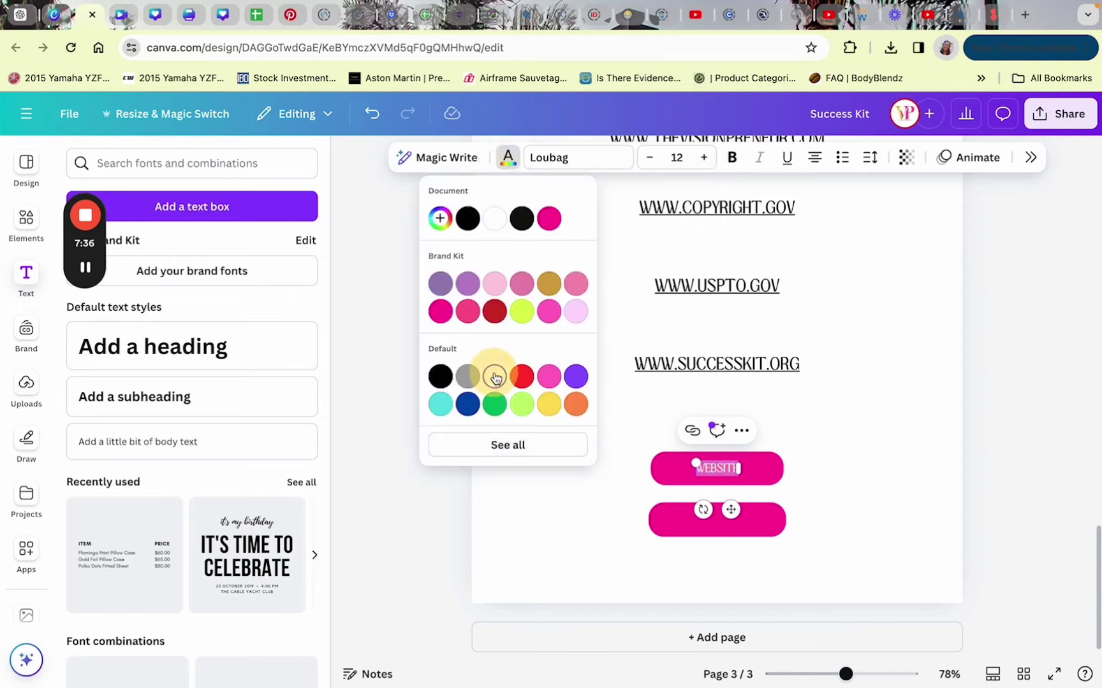
{"action": "left_click", "coordinate": [678, 483]}
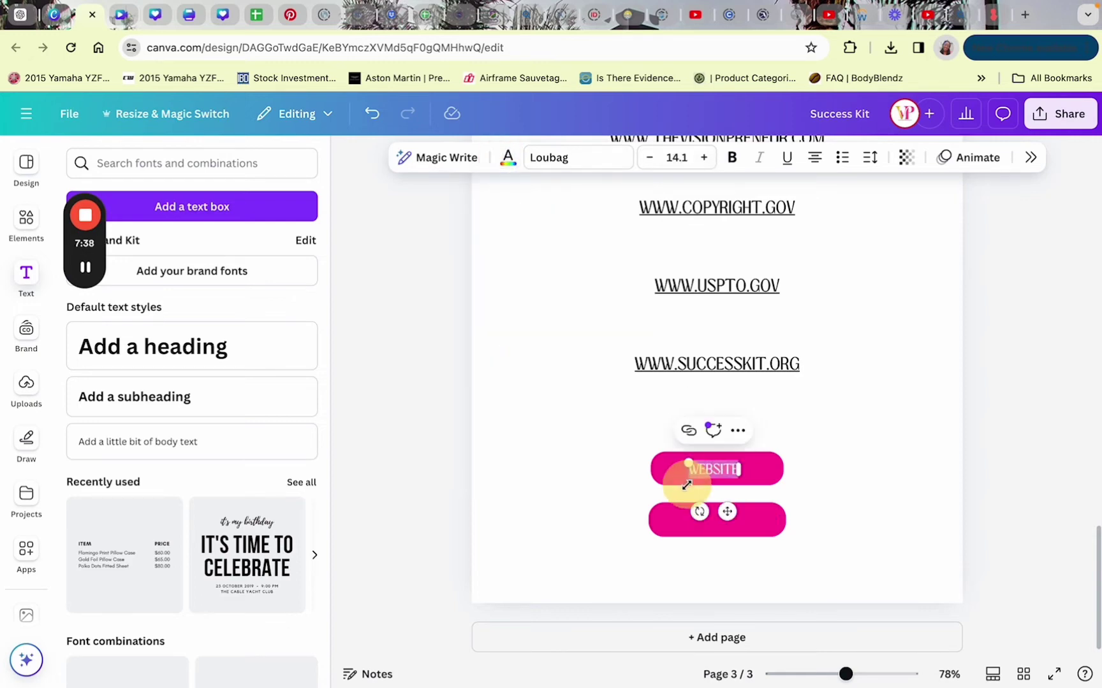
Centre the "WEBSITE" label on the upper magenta button and make it bold.
{"action": "left_click", "coordinate": [791, 490]}
{"action": "left_click", "coordinate": [714, 469]}
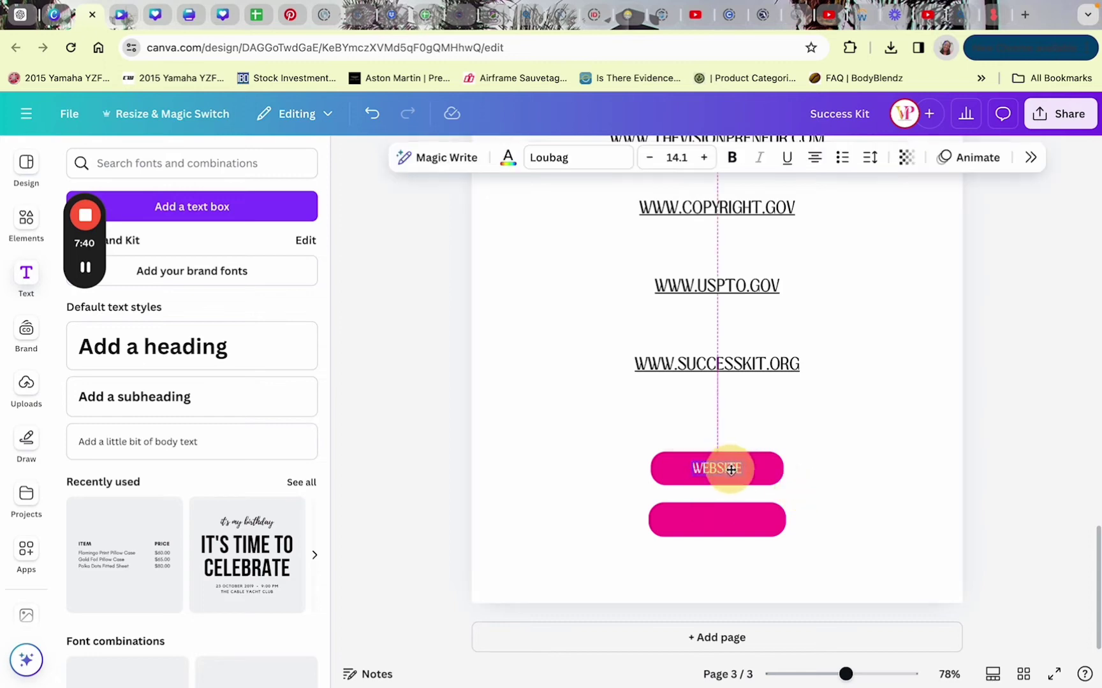
{"action": "left_click_drag", "start_coordinate": [730, 469], "coordinate": [726, 468]}
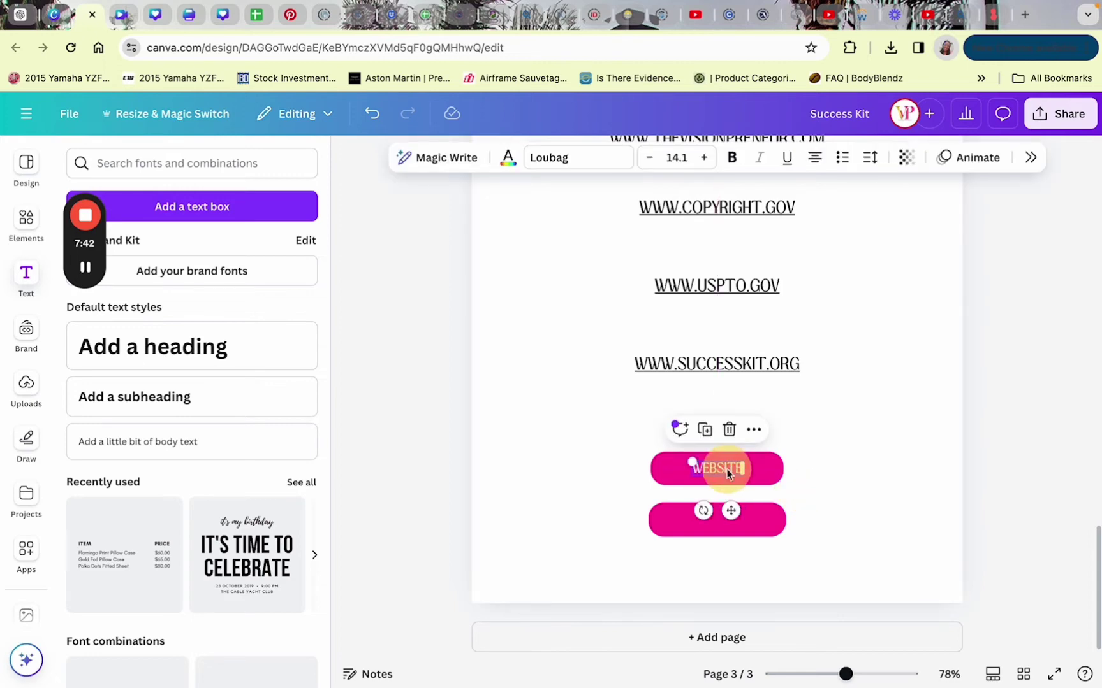
{"action": "left_click", "coordinate": [732, 157]}
{"action": "left_click", "coordinate": [824, 470]}
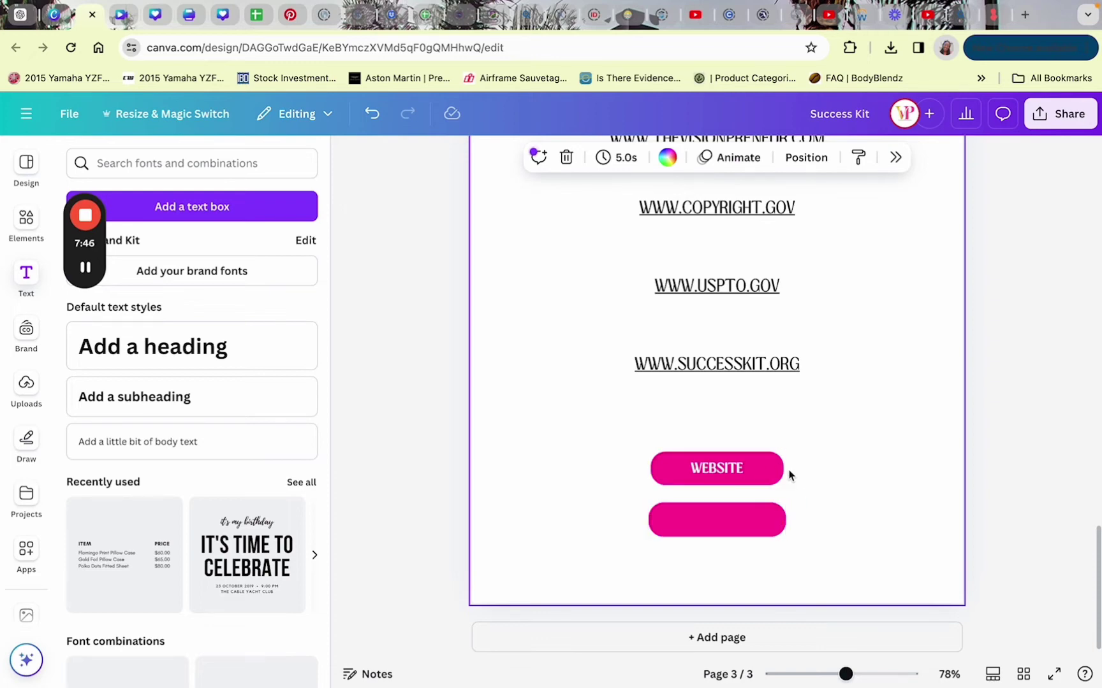
{"action": "left_click", "coordinate": [721, 470]}
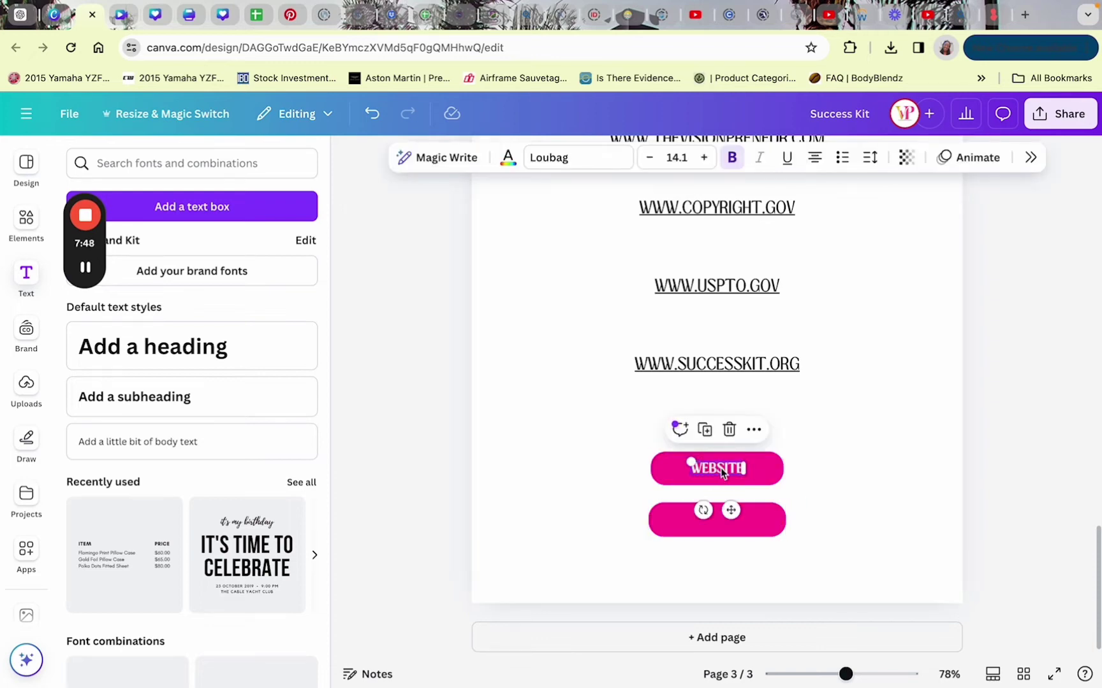
{"action": "left_click", "coordinate": [751, 430]}
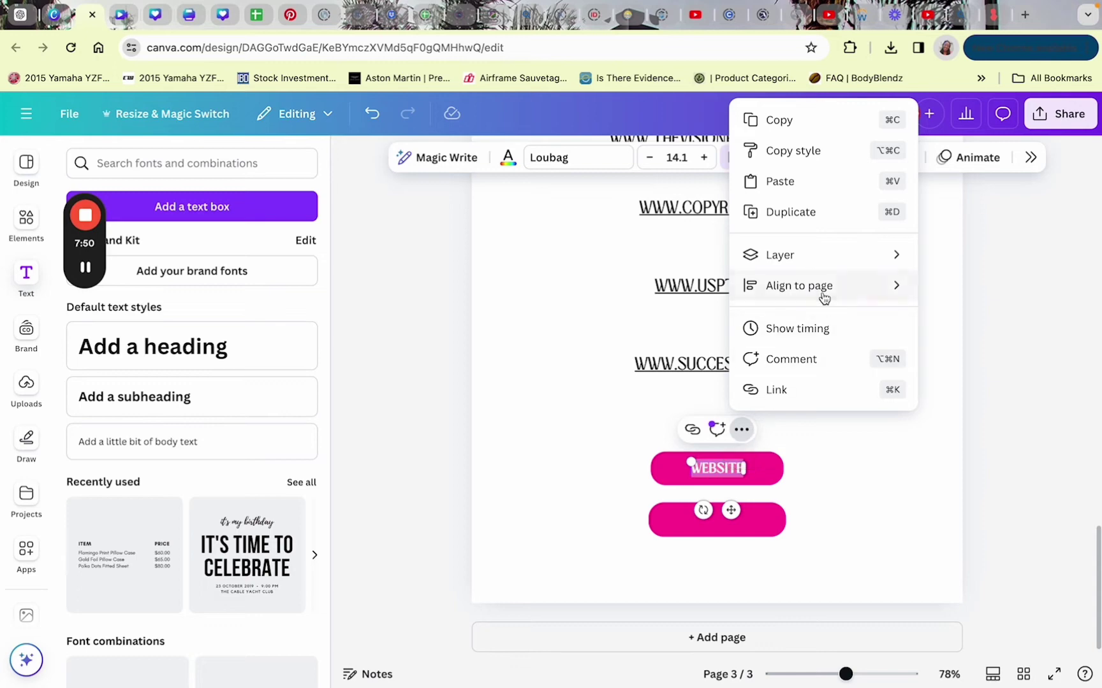
{"action": "scroll", "coordinate": [801, 350], "scroll_direction": "down", "scroll_amount": 1}
{"action": "left_click", "coordinate": [800, 344]}
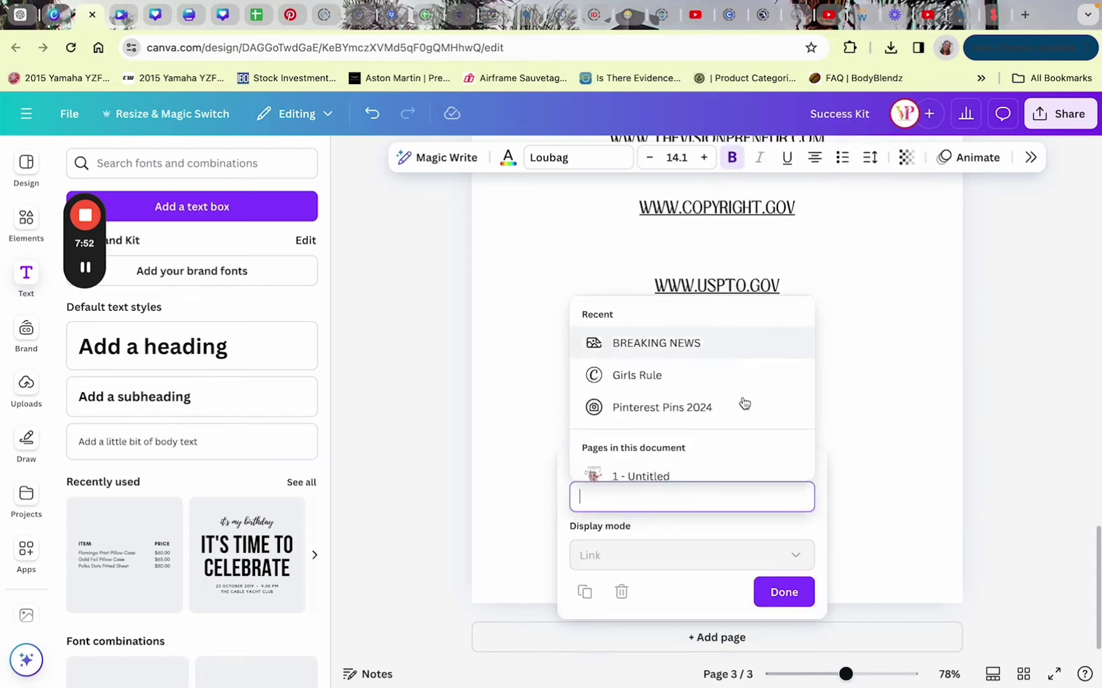
{"action": "type", "text": "www.thevisionpreneur.com"}
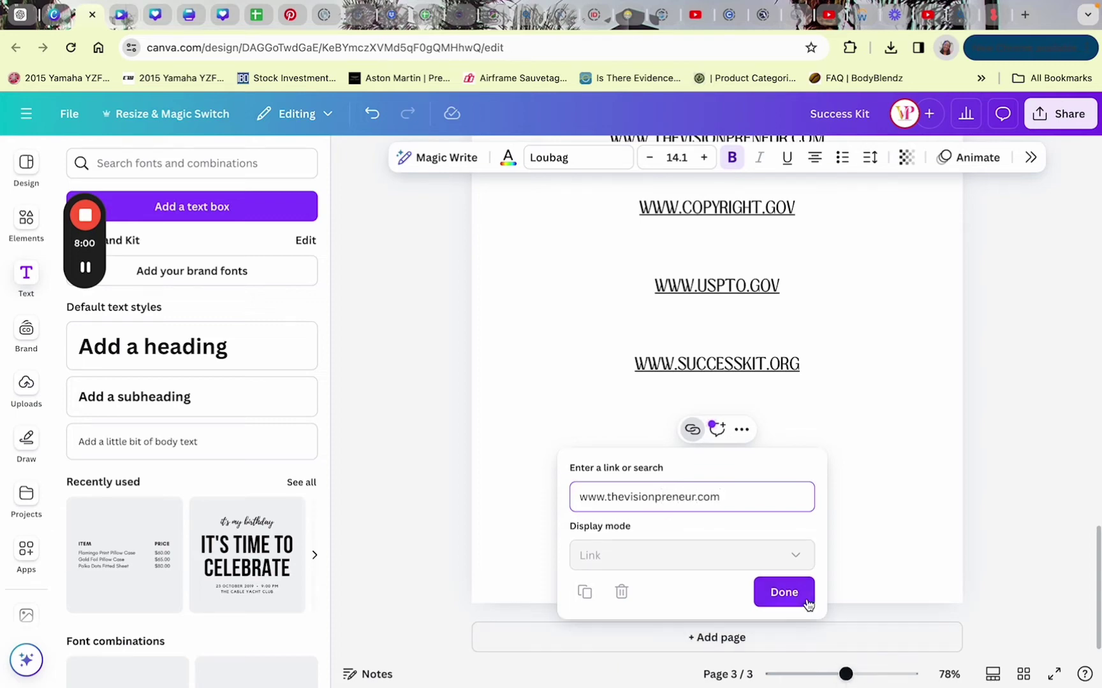
{"action": "left_click", "coordinate": [806, 603]}
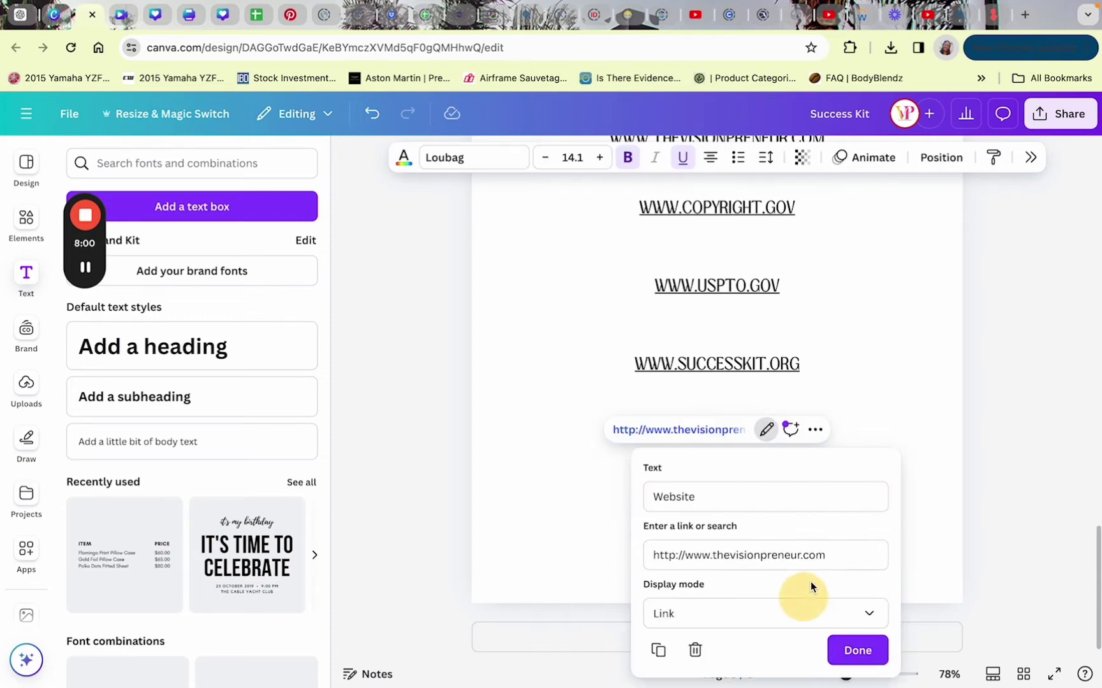
{"action": "left_click", "coordinate": [858, 651]}
{"action": "left_click", "coordinate": [884, 445]}
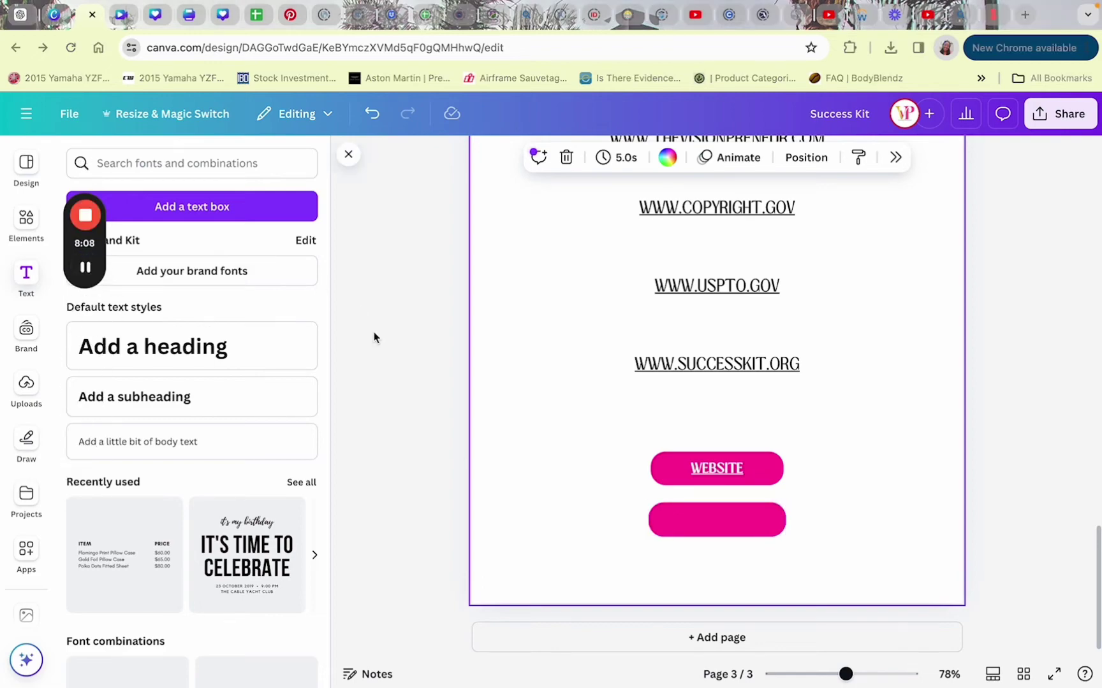
Add the gold pill-shaped button to the Welcome page as a small vertical tab at the page's upper-right edge.
{"action": "scroll", "coordinate": [367, 345], "scroll_direction": "up", "scroll_amount": 10}
{"action": "scroll", "coordinate": [572, 290], "scroll_direction": "up", "scroll_amount": 15}
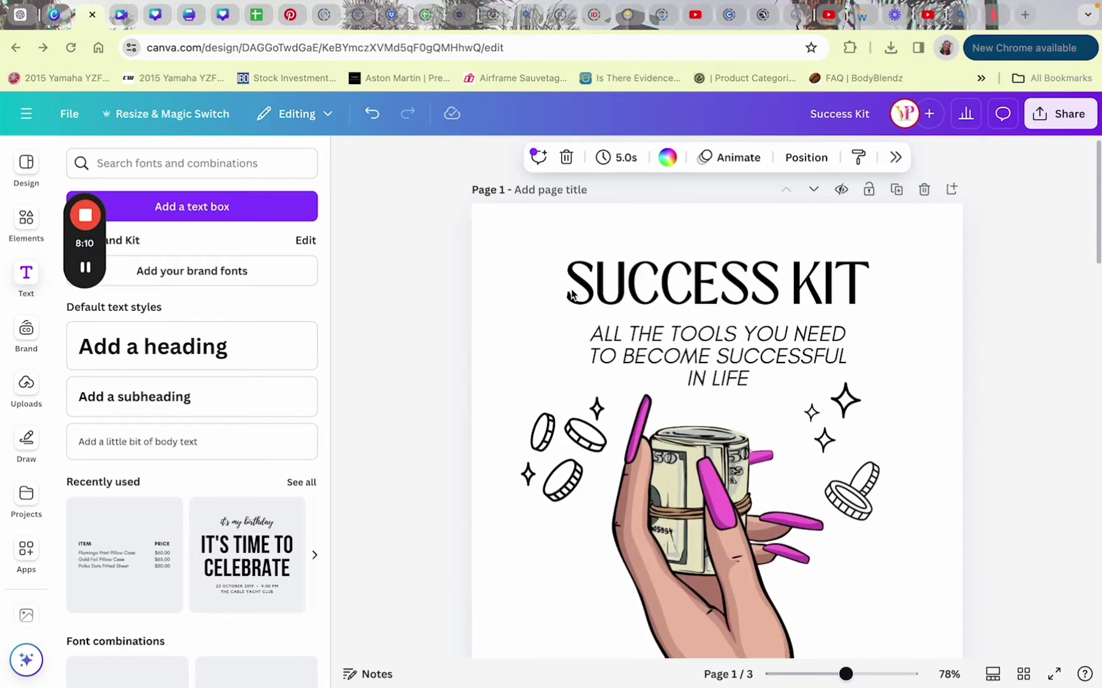
{"action": "scroll", "coordinate": [574, 287], "scroll_direction": "down", "scroll_amount": 5}
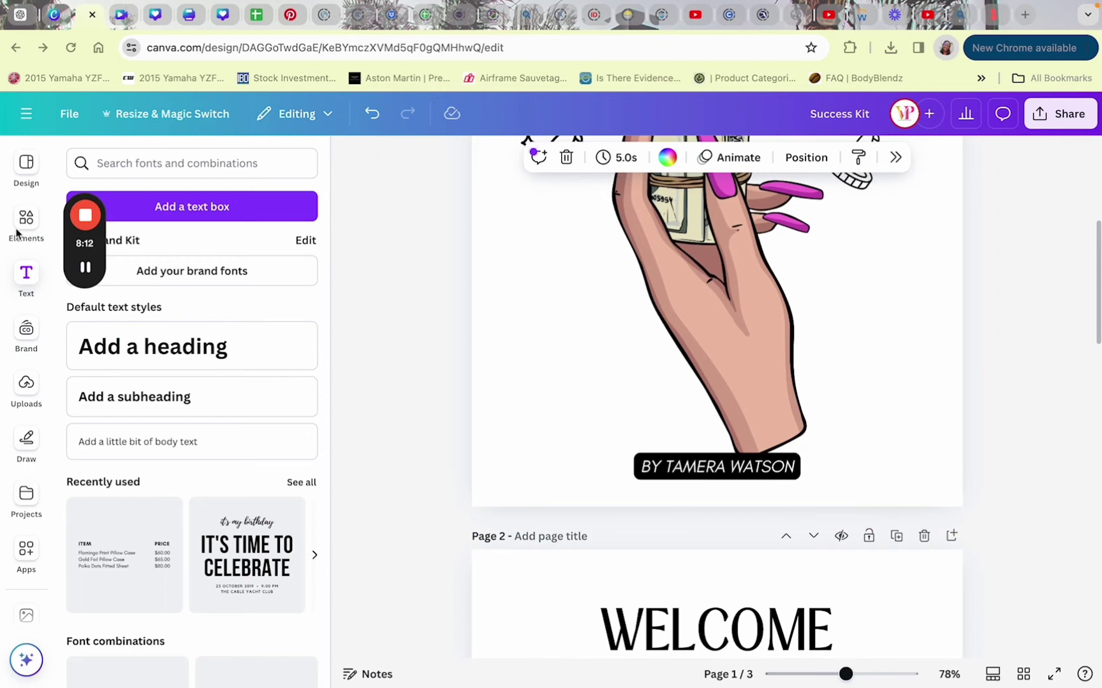
{"action": "left_click", "coordinate": [27, 220]}
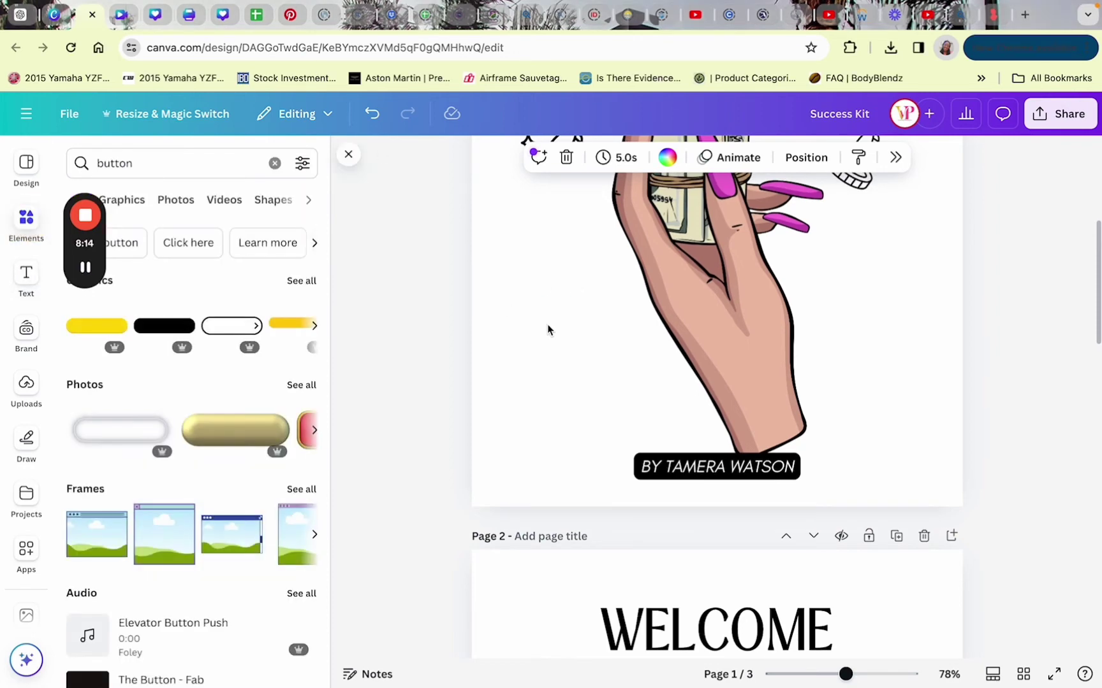
{"action": "scroll", "coordinate": [555, 335], "scroll_direction": "down", "scroll_amount": 6}
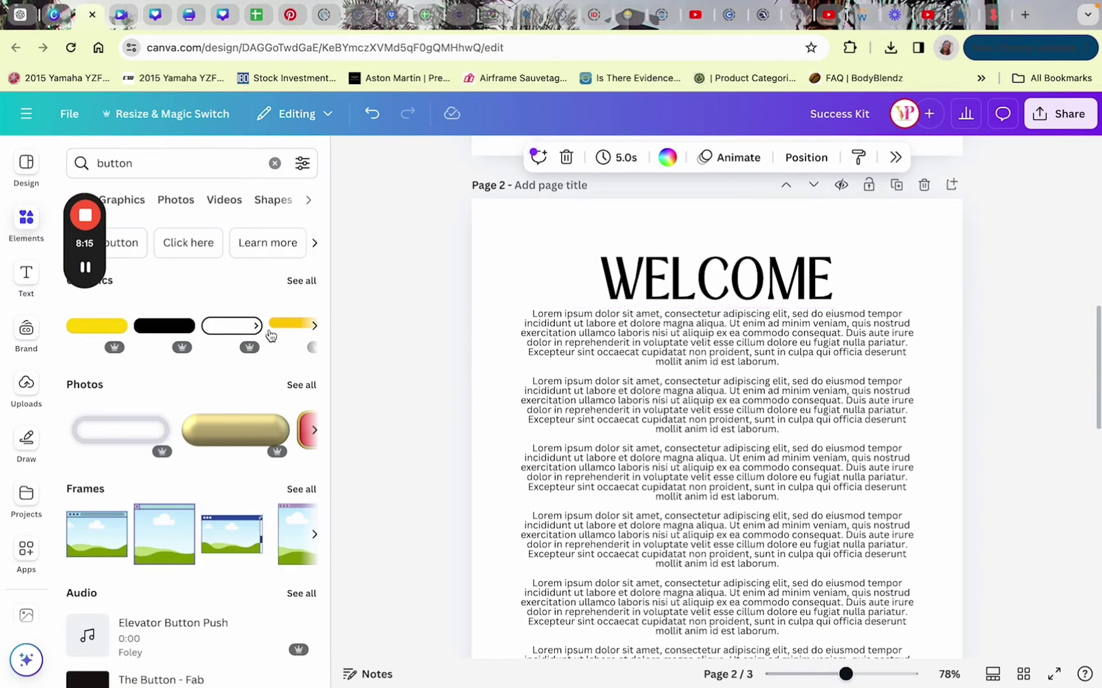
{"action": "left_click", "coordinate": [265, 424]}
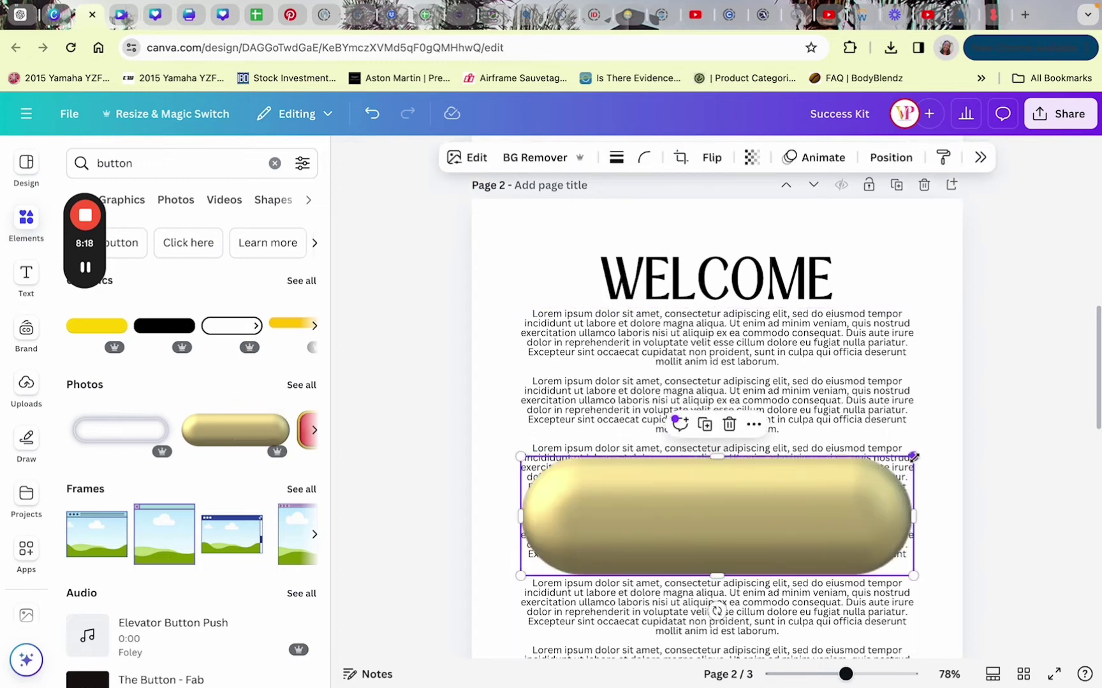
{"action": "left_click_drag", "start_coordinate": [914, 457], "coordinate": [589, 555]}
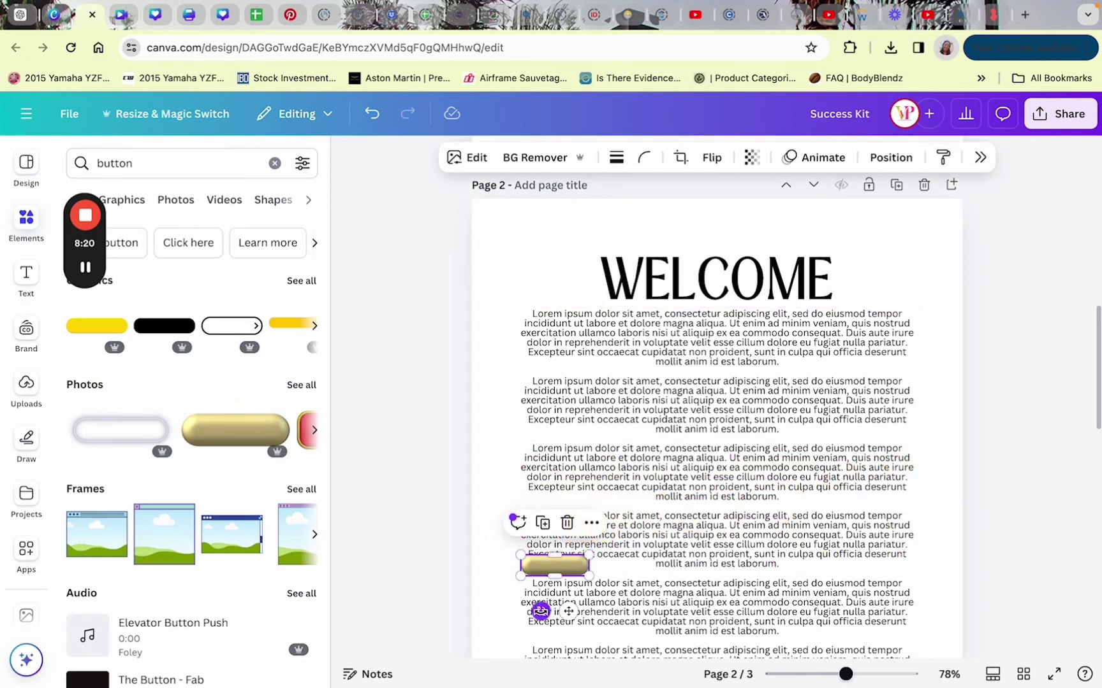
{"action": "left_click_drag", "start_coordinate": [540, 611], "coordinate": [999, 233]}
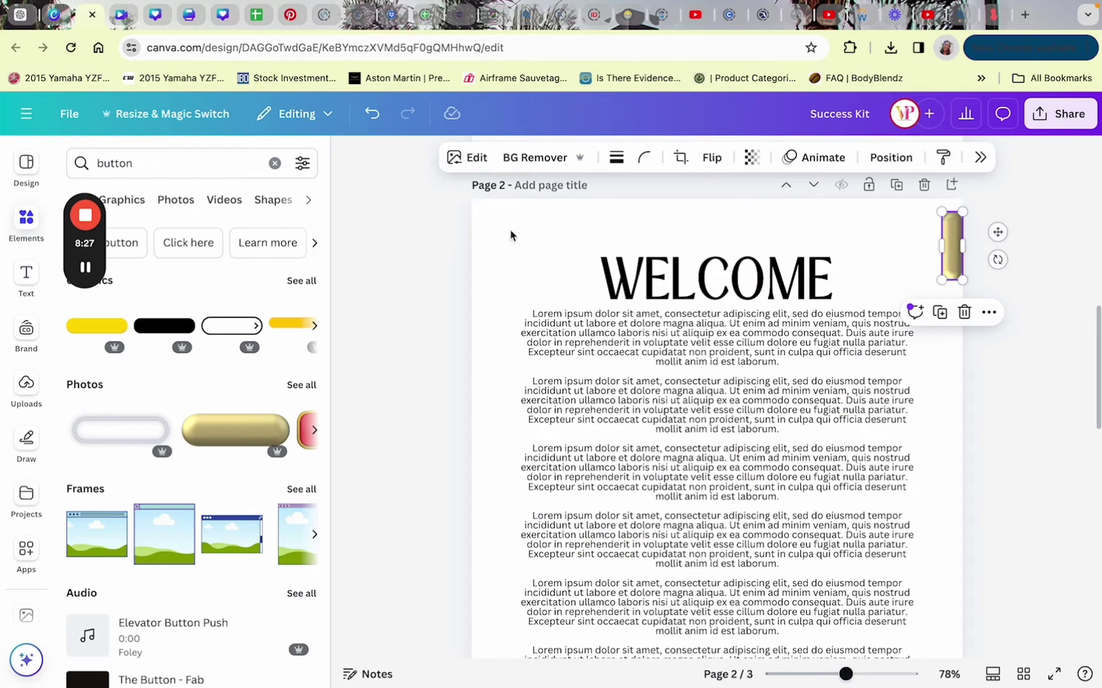
Add a text box reading "RESOURCES" on the Welcome page and turn it vertical over the gold tab.
{"action": "left_click", "coordinate": [26, 275]}
{"action": "left_click", "coordinate": [287, 219]}
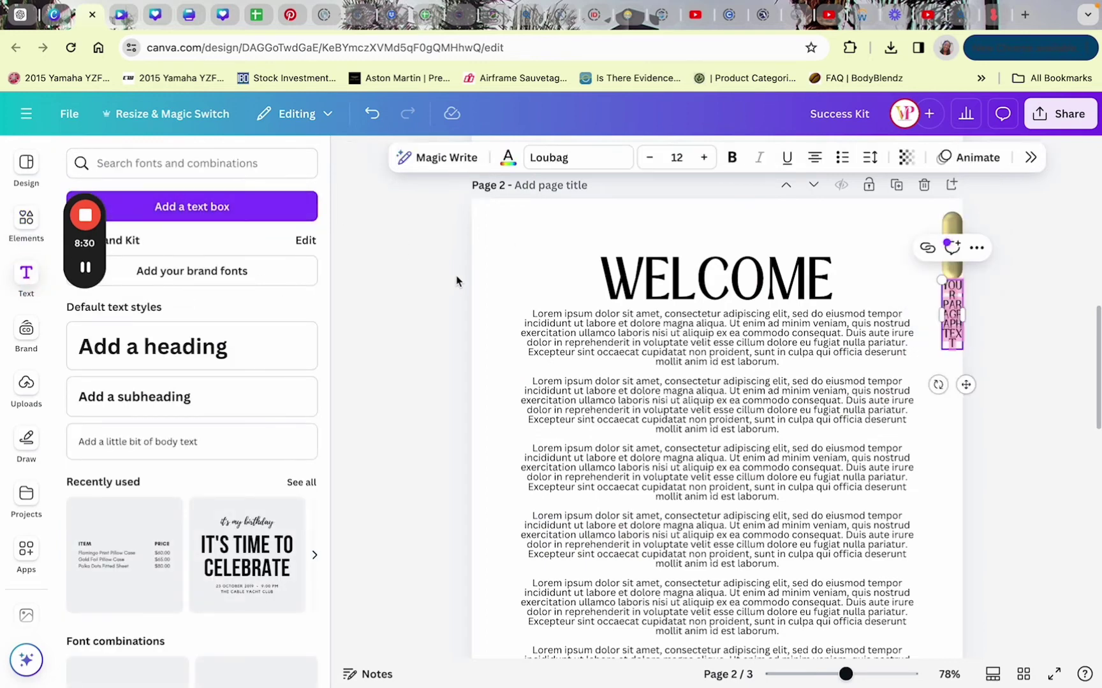
{"action": "type", "text": "PA"}
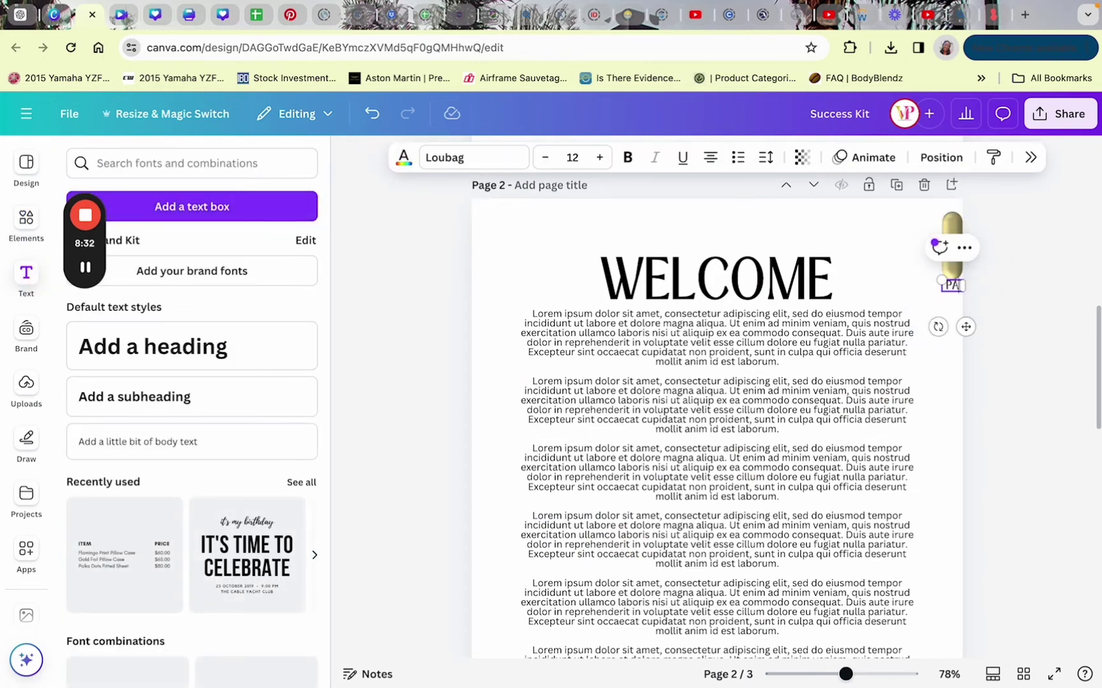
{"action": "scroll", "coordinate": [417, 439], "scroll_direction": "down", "scroll_amount": 5}
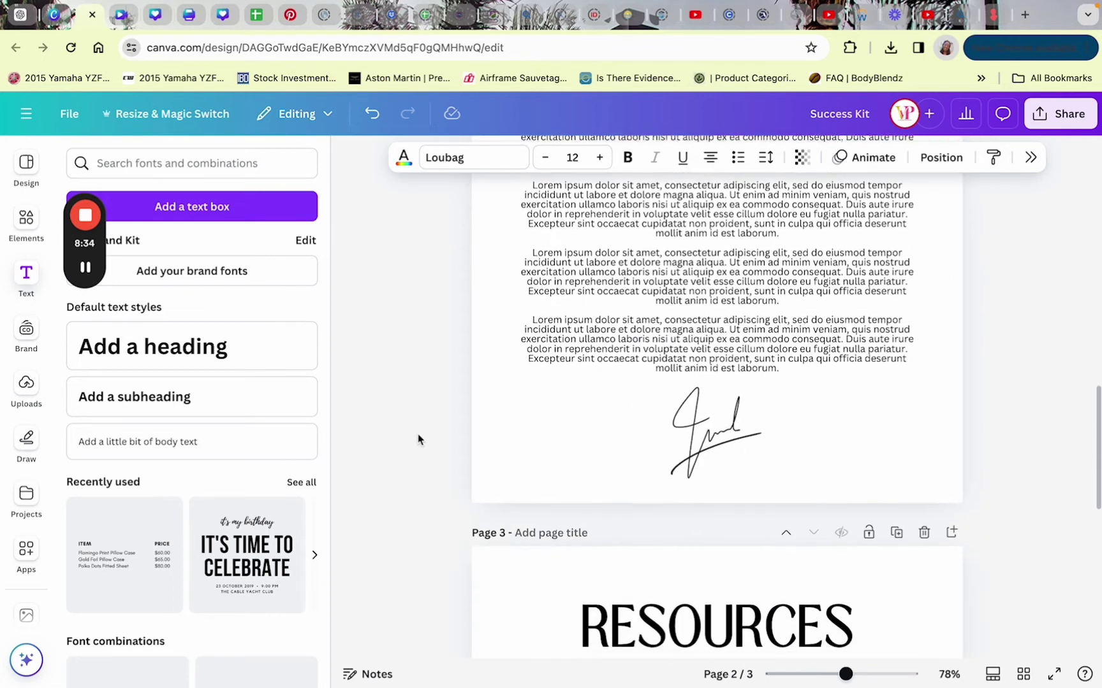
{"action": "scroll", "coordinate": [417, 439], "scroll_direction": "up", "scroll_amount": 6}
{"action": "type", "text": "E"}
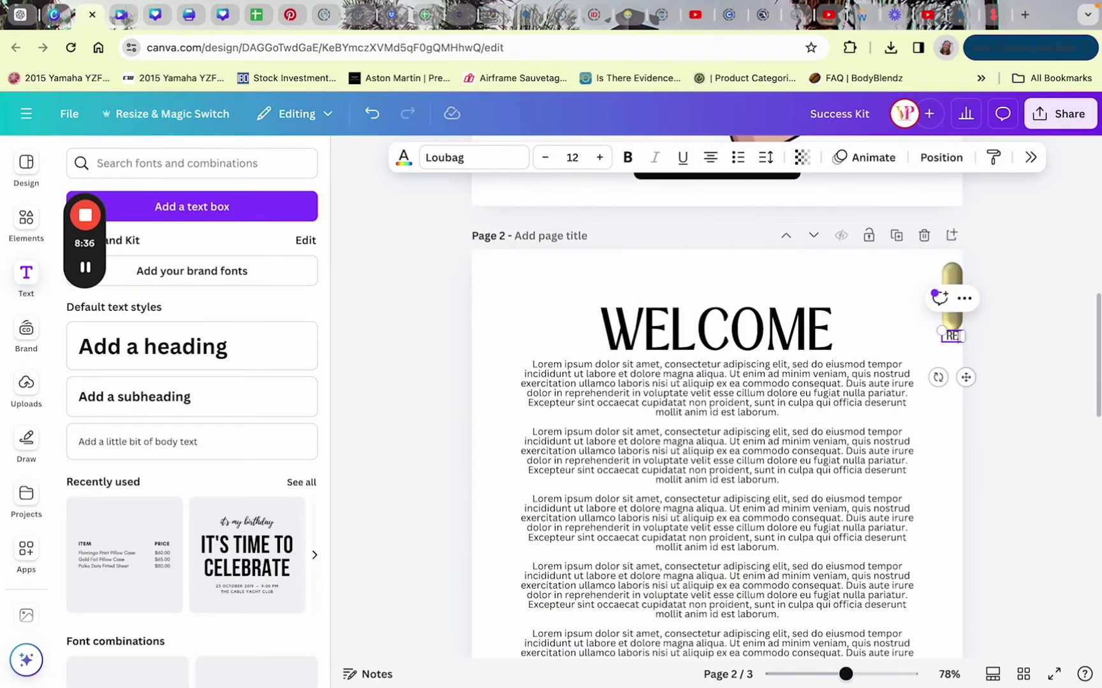
{"action": "type", "text": "SOURCES"}
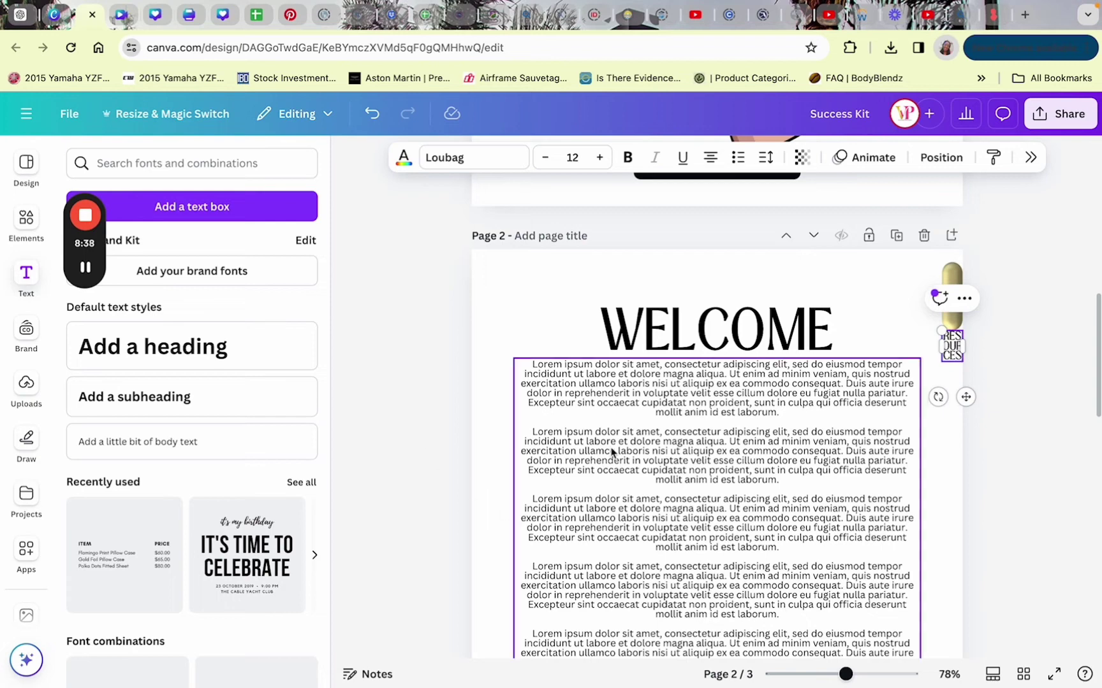
{"action": "left_click_drag", "start_coordinate": [968, 350], "coordinate": [1038, 334]}
{"action": "left_click_drag", "start_coordinate": [1006, 377], "coordinate": [916, 331]}
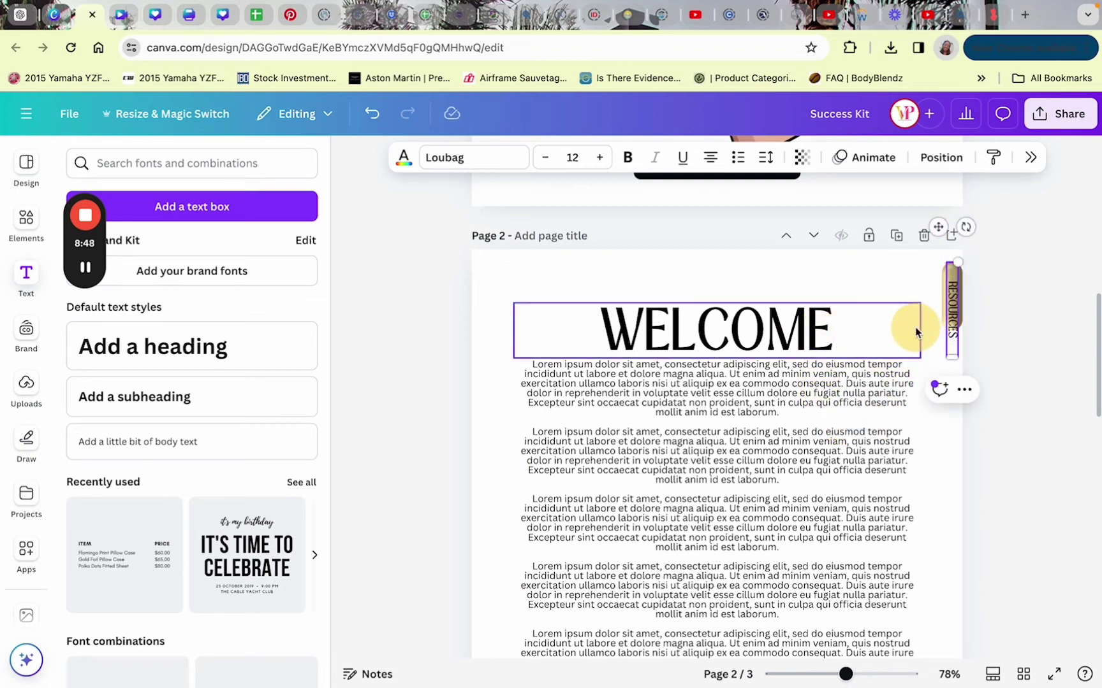
Set the vertical "RESOURCES" label to font size 10 and colour it white.
{"action": "double_click", "coordinate": [951, 299]}
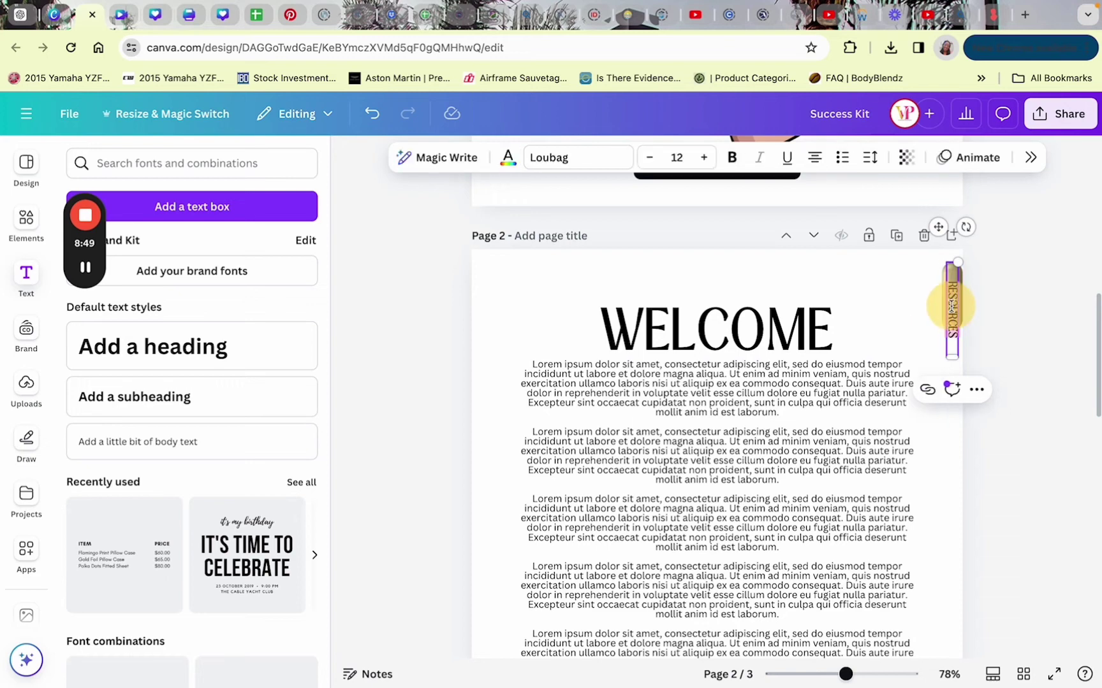
{"action": "left_click", "coordinate": [650, 158]}
{"action": "left_click", "coordinate": [650, 160]}
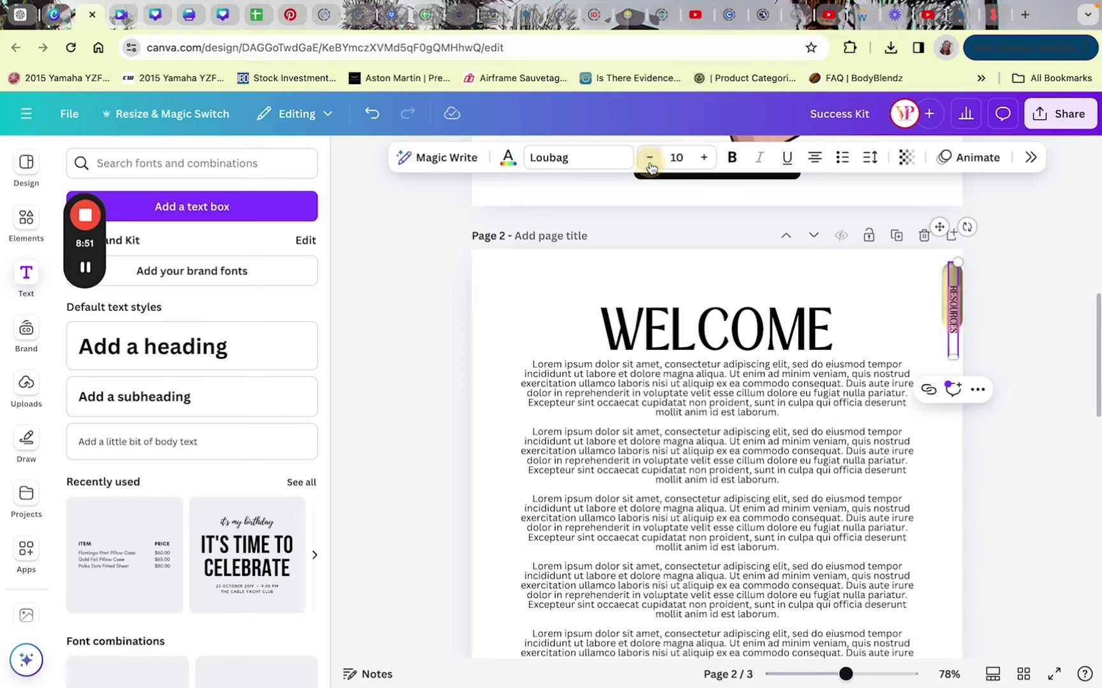
{"action": "left_click", "coordinate": [508, 160]}
{"action": "left_click", "coordinate": [493, 223]}
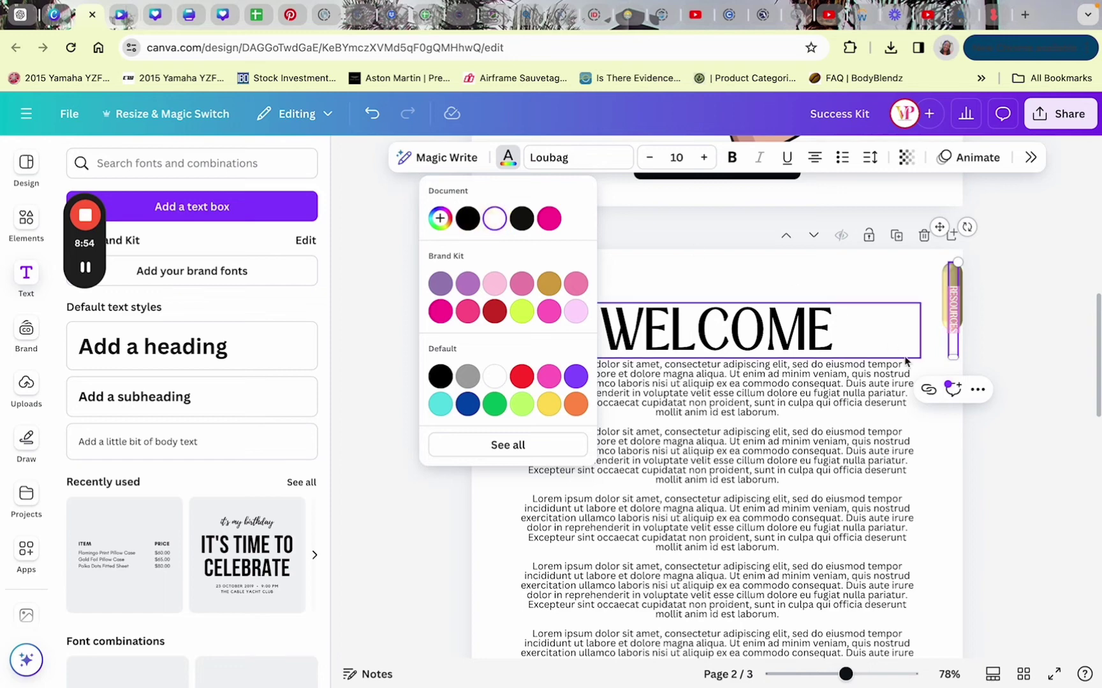
Shorten the vertical "RESOURCES" text box to the gold tab's length, about 1.2 in, and align it over the tab.
{"action": "left_click_drag", "start_coordinate": [952, 358], "coordinate": [953, 330]}
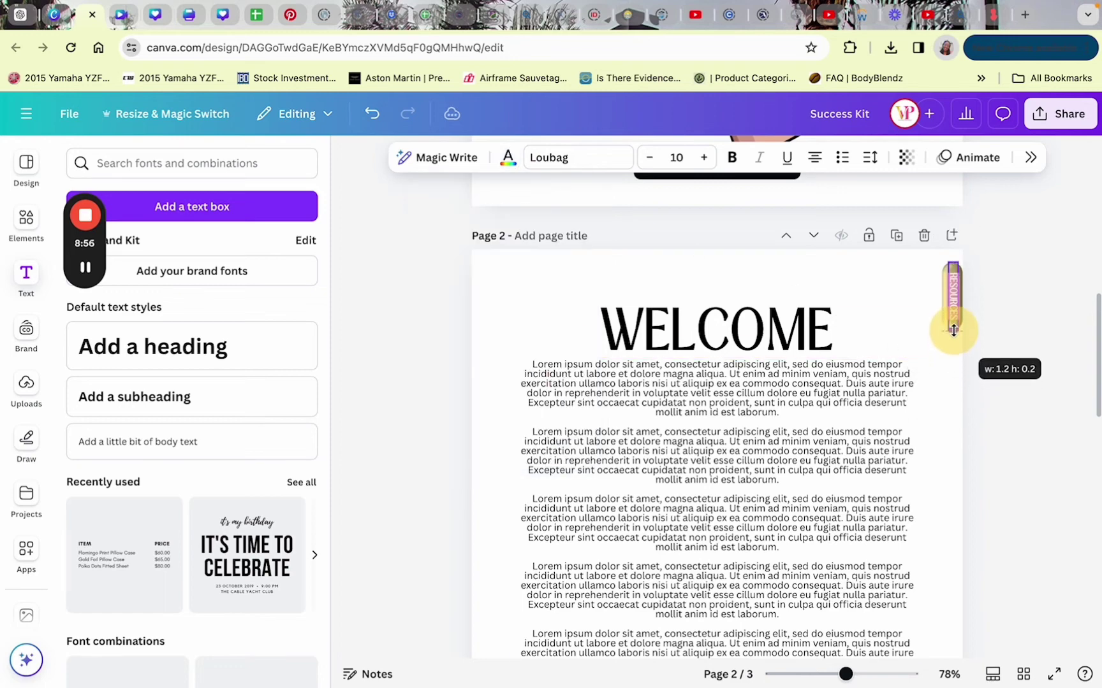
{"action": "key", "text": "Tab"}
{"action": "left_click_drag", "start_coordinate": [955, 272], "coordinate": [954, 281]}
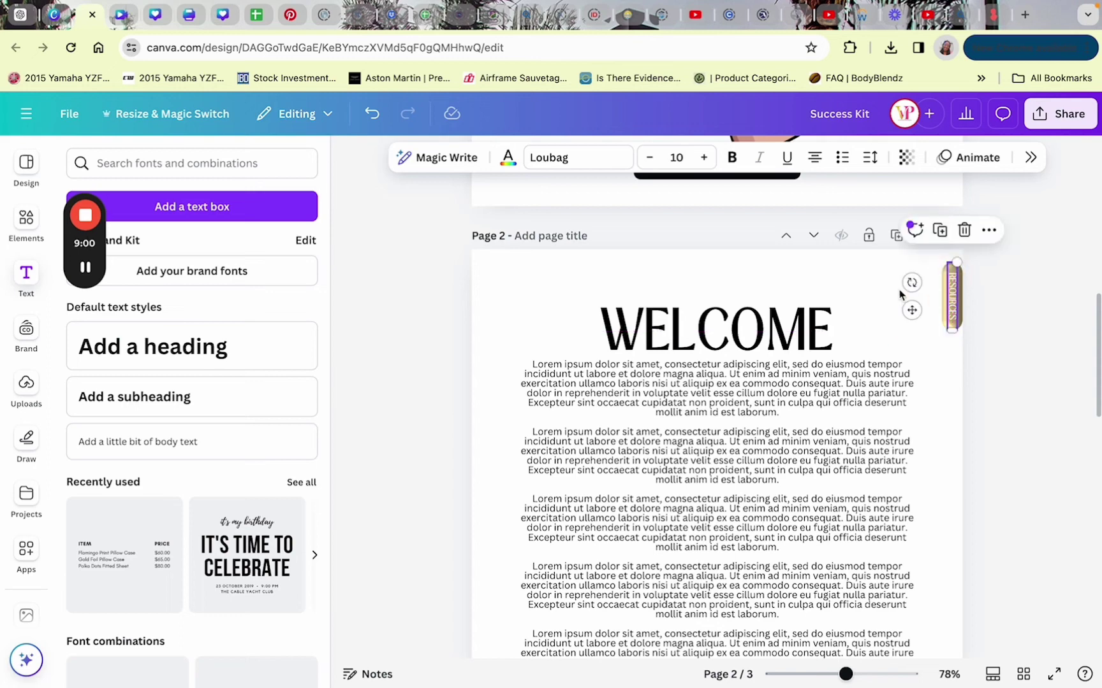
{"action": "left_click", "coordinate": [896, 290]}
{"action": "left_click", "coordinate": [949, 271]}
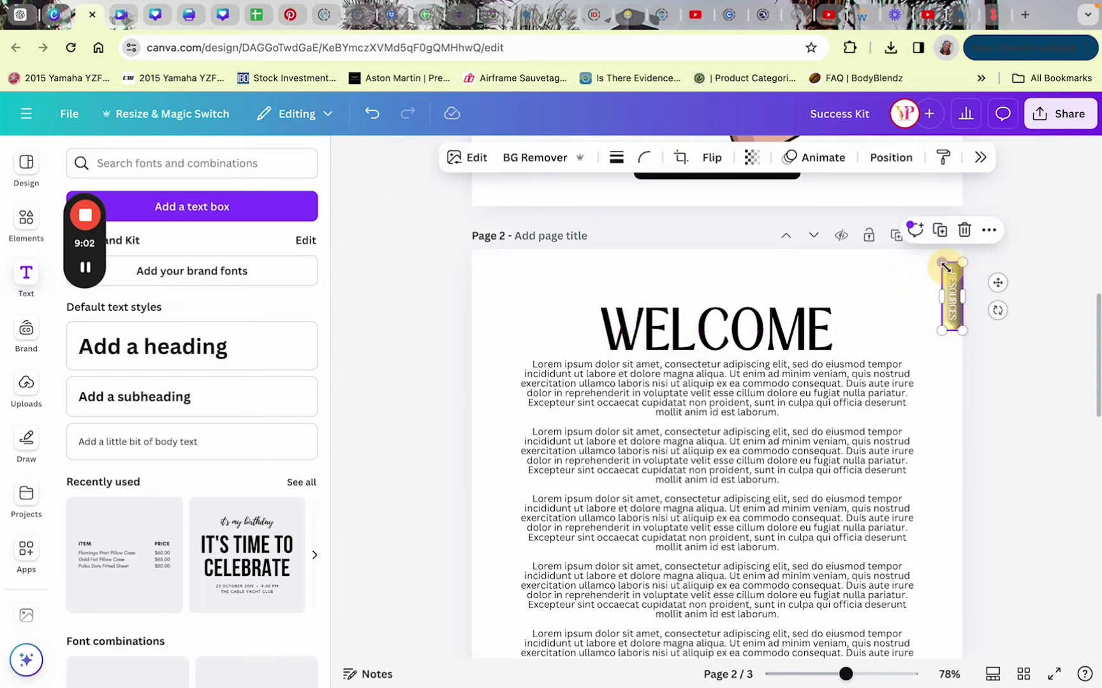
{"action": "left_click", "coordinate": [989, 232]}
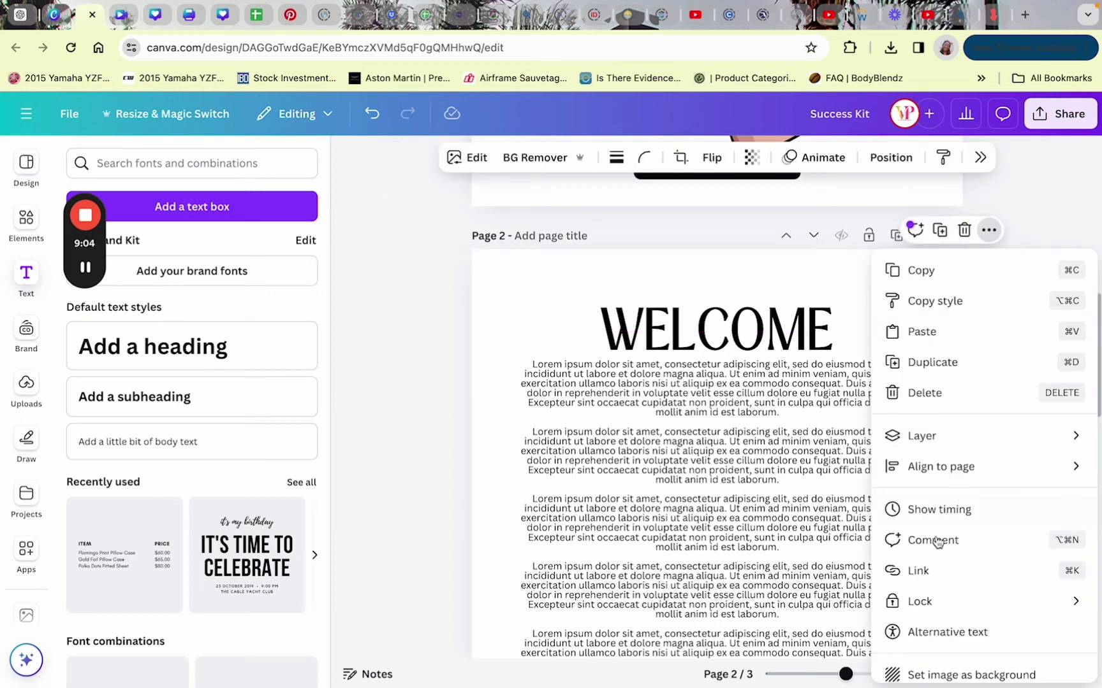
{"action": "scroll", "coordinate": [930, 583], "scroll_direction": "down", "scroll_amount": 1}
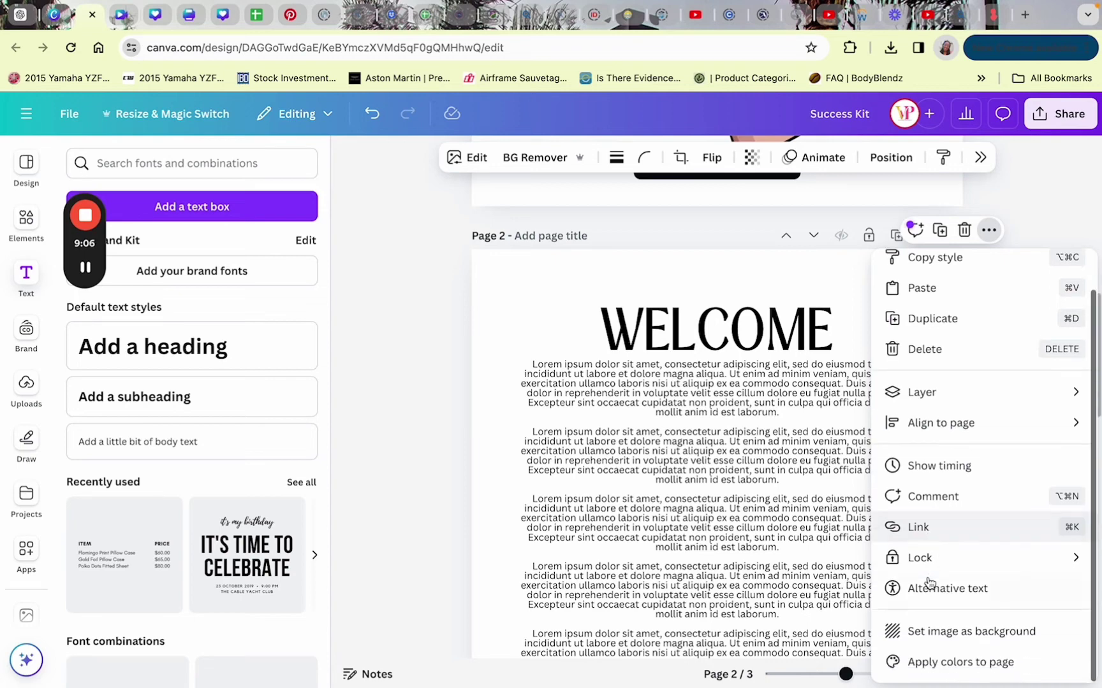
{"action": "left_click", "coordinate": [809, 259]}
{"action": "left_click", "coordinate": [809, 259]}
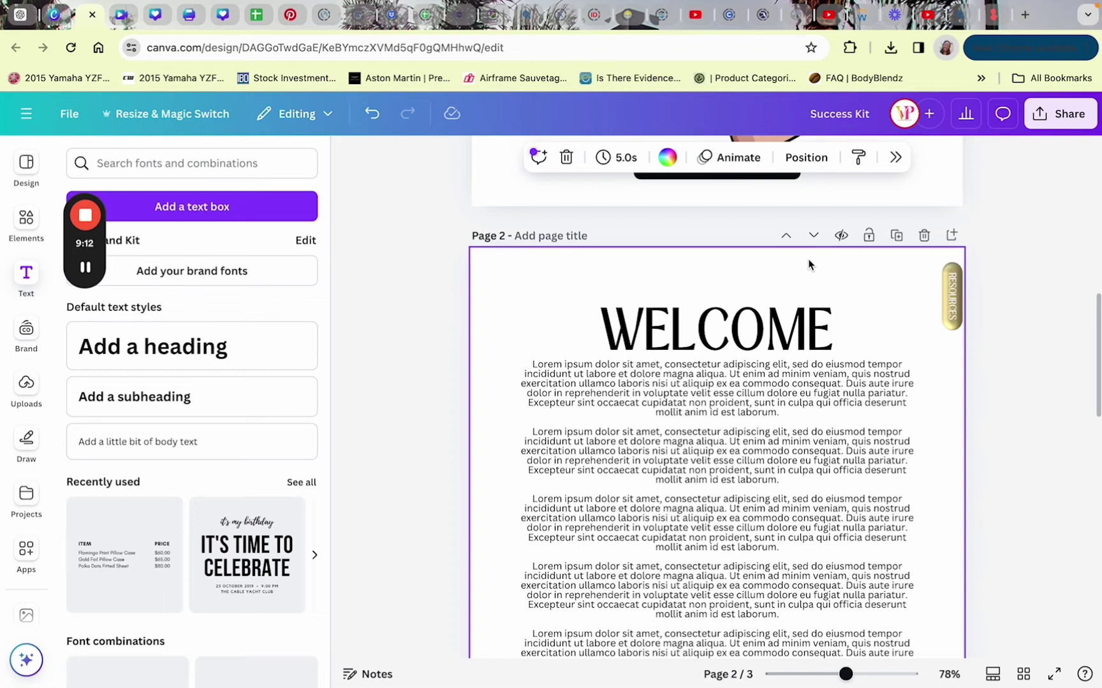
Link the gold tab on the Welcome page to the document page "3 - Untitled".
{"action": "left_click", "coordinate": [946, 276]}
{"action": "left_click", "coordinate": [988, 230]}
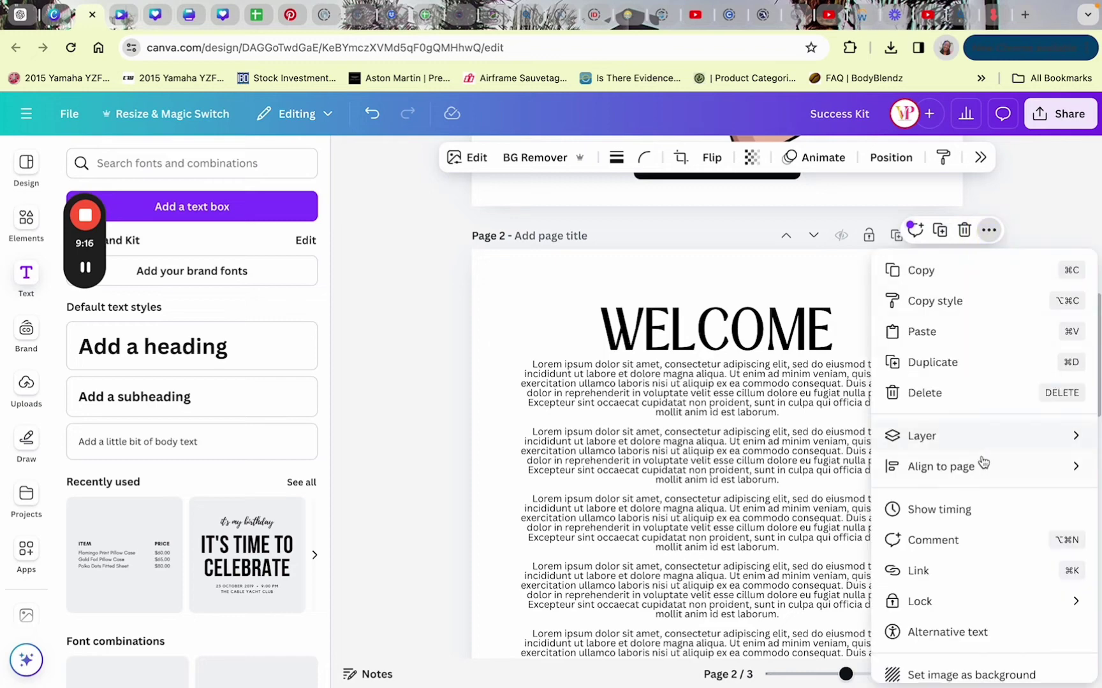
{"action": "left_click", "coordinate": [946, 569]}
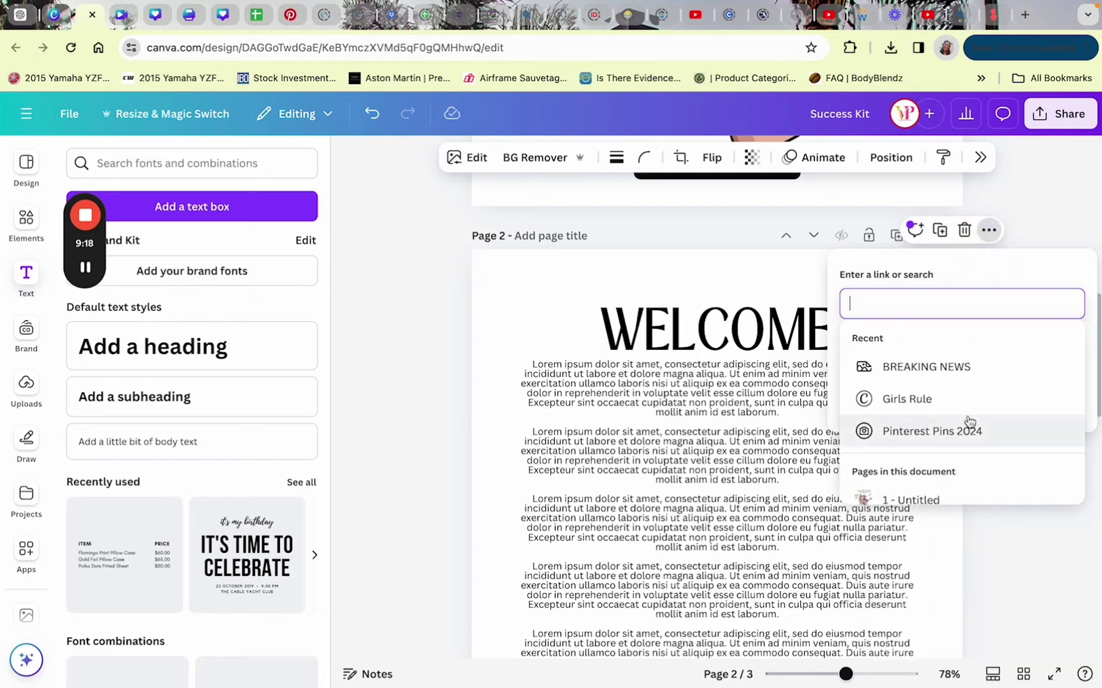
{"action": "scroll", "coordinate": [958, 364], "scroll_direction": "down", "scroll_amount": 2}
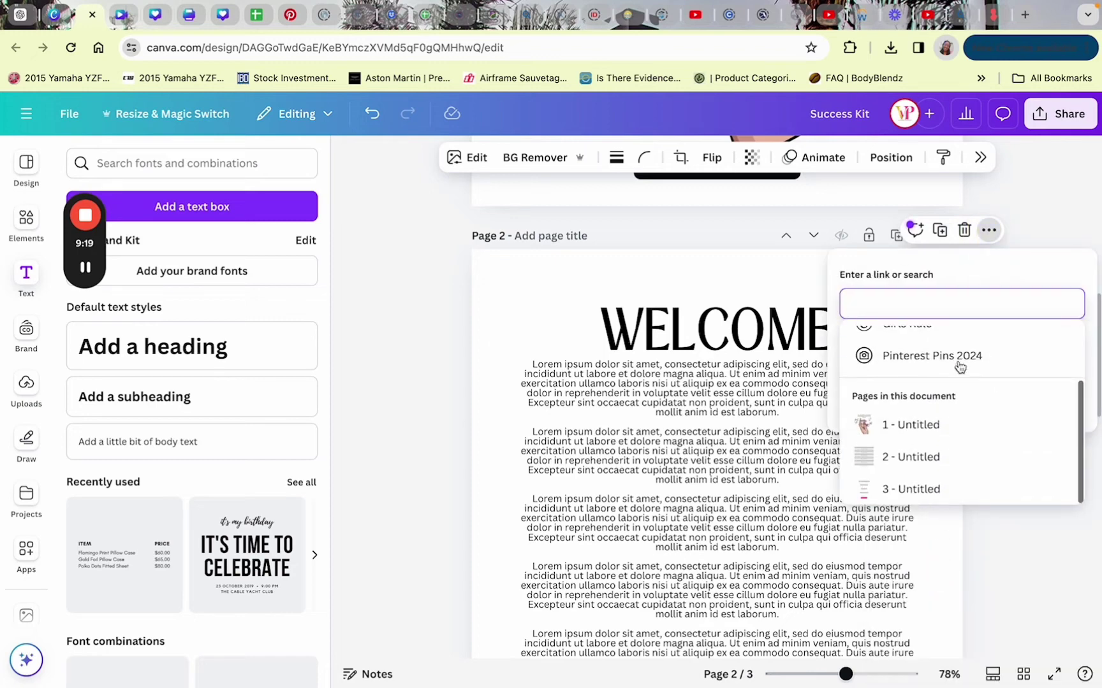
{"action": "left_click", "coordinate": [922, 491]}
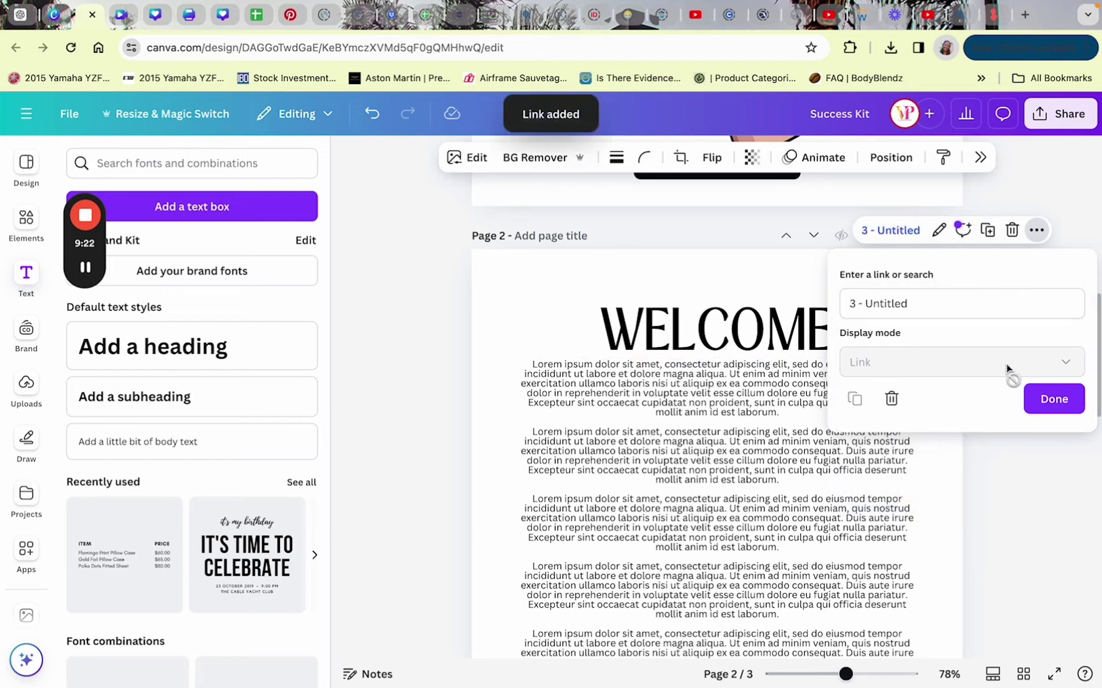
Try to change the gold tab's link target to "3 - Resources".
{"action": "left_click", "coordinate": [971, 305]}
{"action": "key", "text": "BackSpace"}
{"action": "key", "text": "BackSpace"}
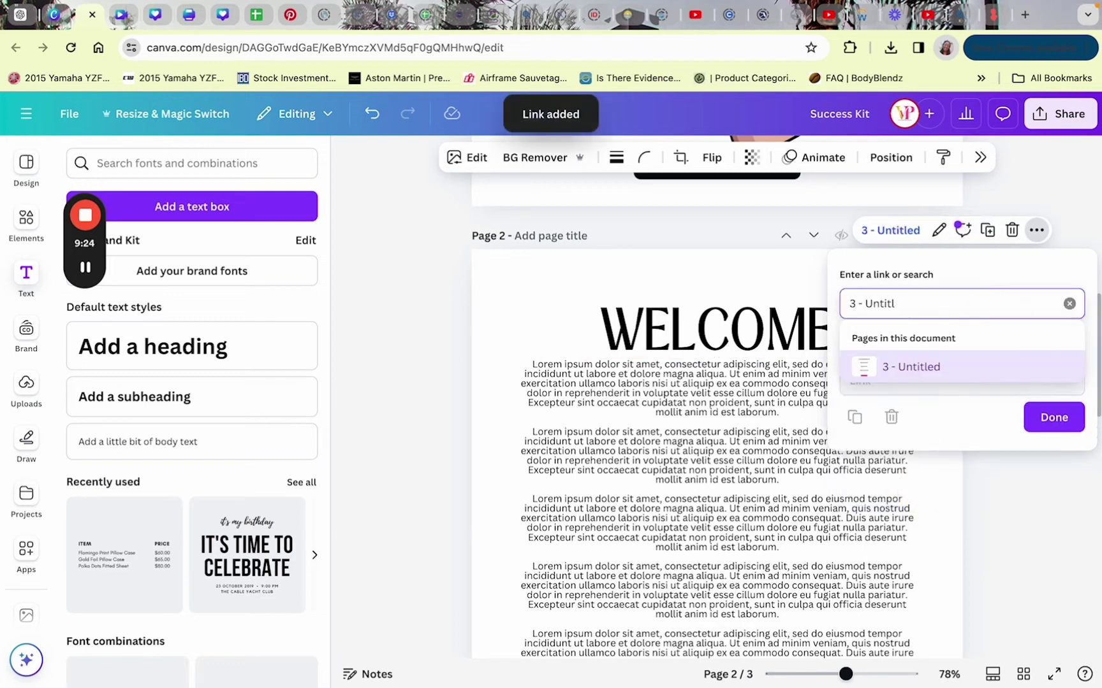
{"action": "key", "text": "BackSpace"}
{"action": "key", "text": "BackSpace"}
{"action": "key", "text": "BackSpace"}
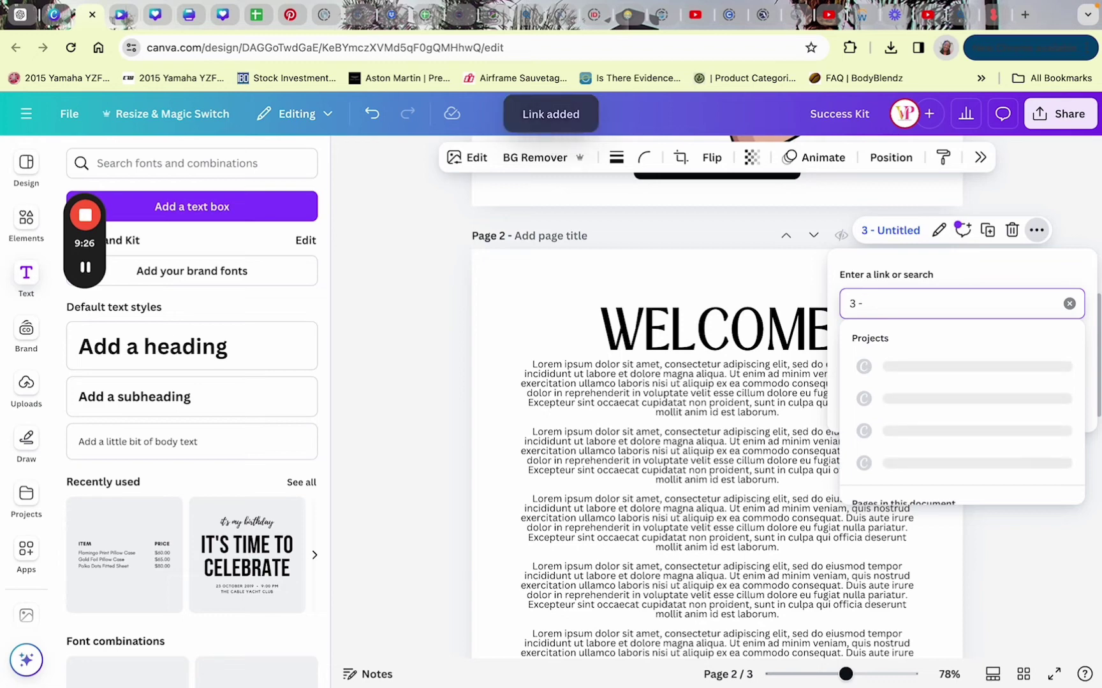
{"action": "type", "text": "Resources"}
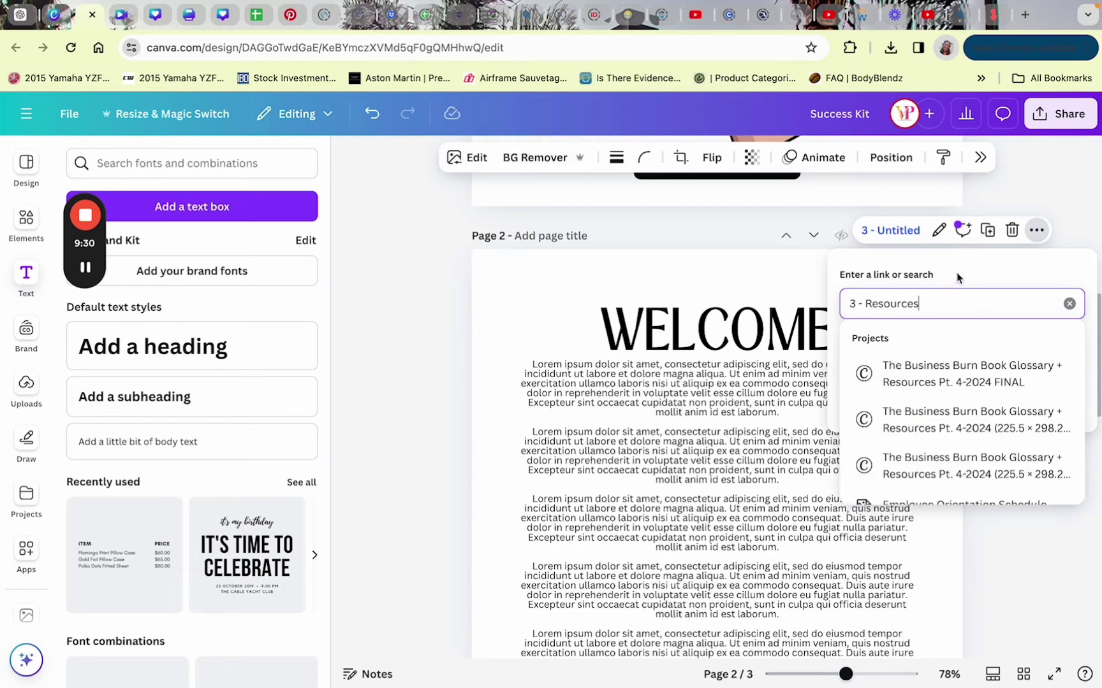
{"action": "key", "text": "Escape"}
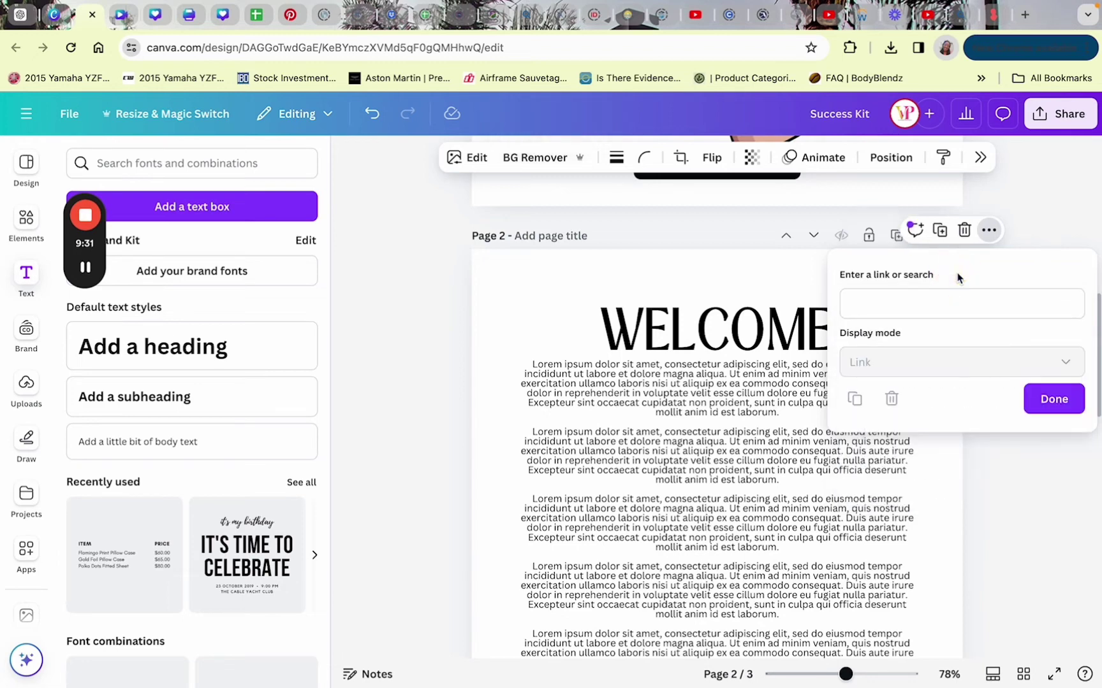
{"action": "left_click", "coordinate": [1052, 402]}
Give page 3 the page title "Resources".
{"action": "scroll", "coordinate": [794, 488], "scroll_direction": "down", "scroll_amount": 10}
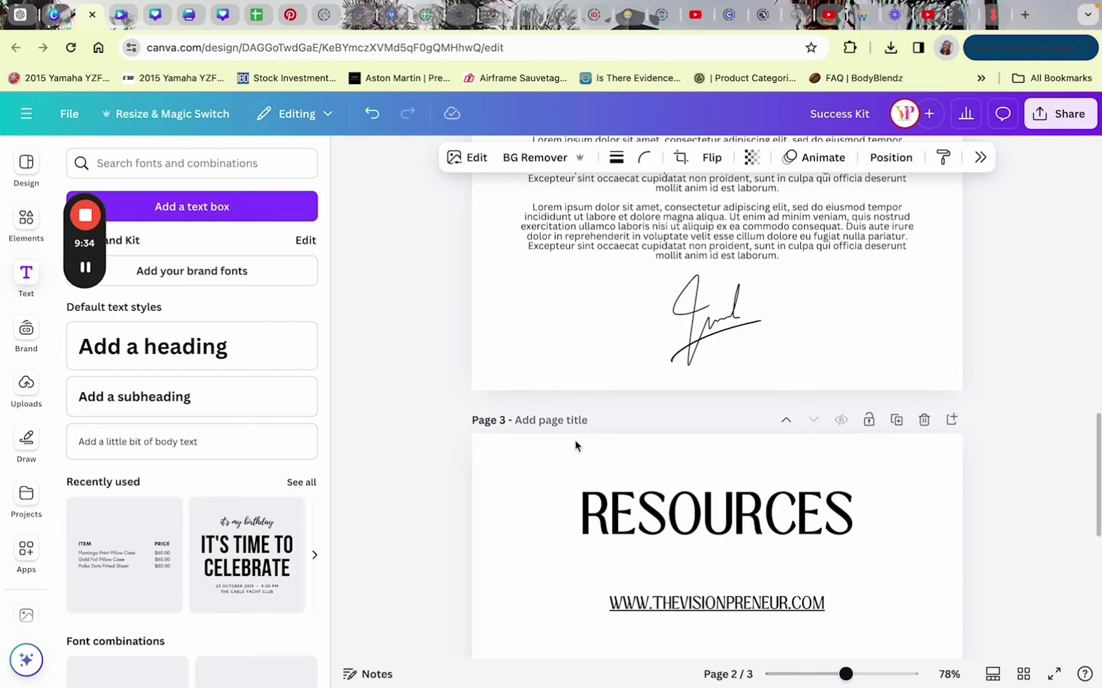
{"action": "left_click", "coordinate": [560, 422]}
{"action": "type", "text": "Resources"}
Link the gold tab on the Welcome page to the document page "3 - Resources".
{"action": "scroll", "coordinate": [737, 381], "scroll_direction": "up", "scroll_amount": 10}
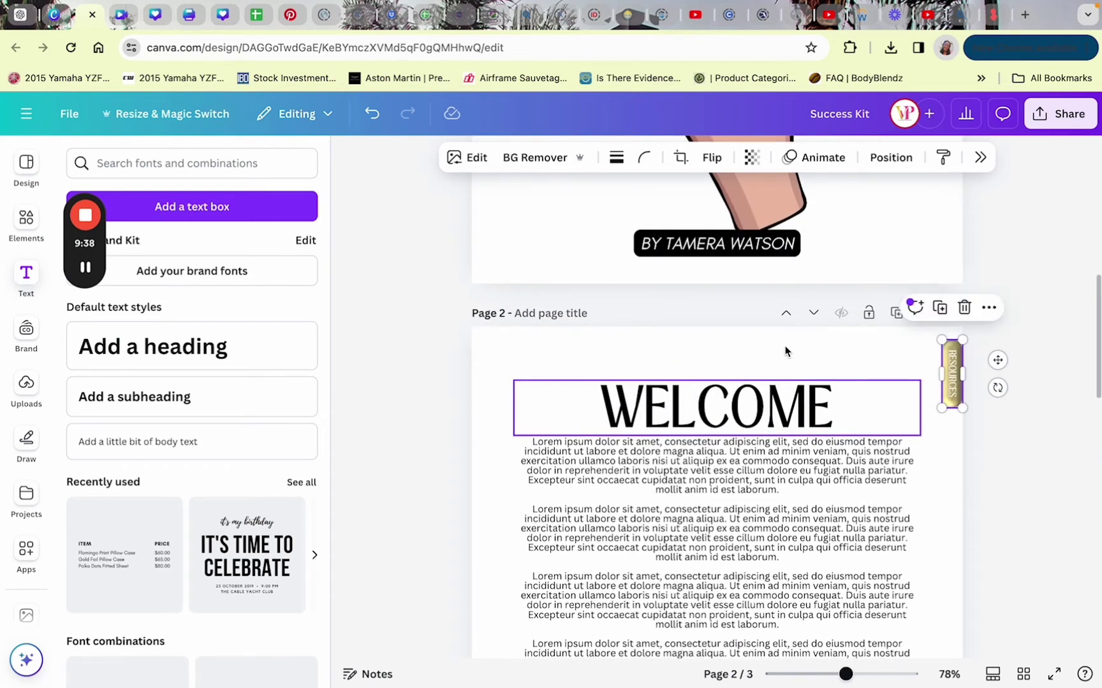
{"action": "left_click", "coordinate": [985, 312]}
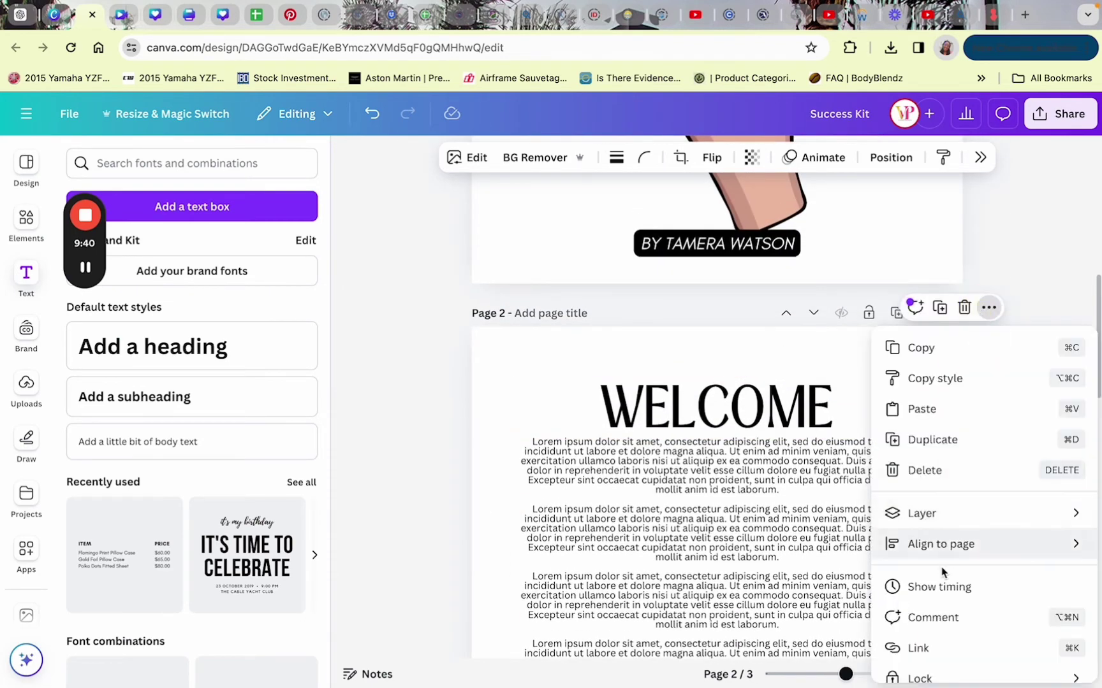
{"action": "left_click", "coordinate": [922, 648]}
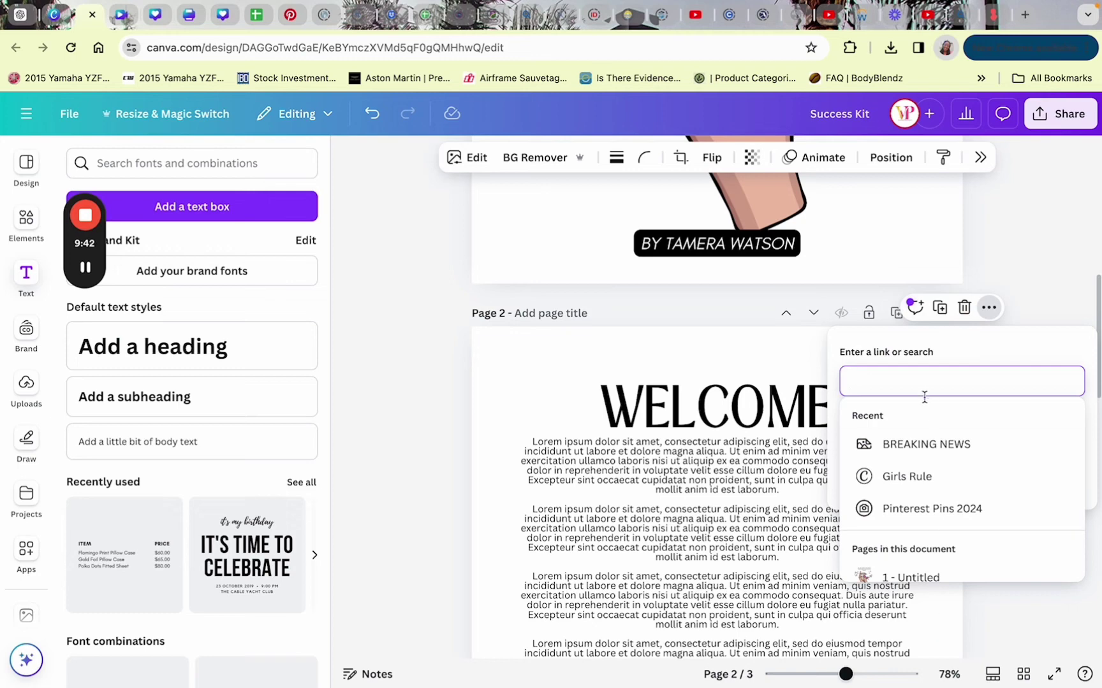
{"action": "scroll", "coordinate": [928, 494], "scroll_direction": "down", "scroll_amount": 3}
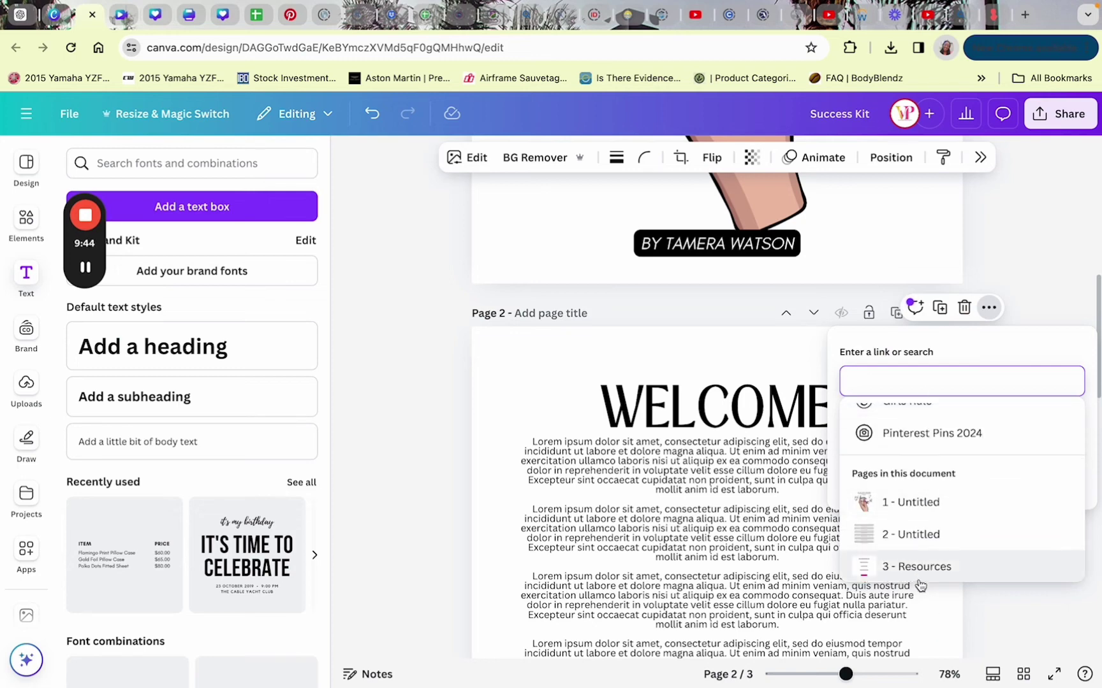
{"action": "left_click", "coordinate": [920, 586]}
{"action": "left_click", "coordinate": [1055, 475]}
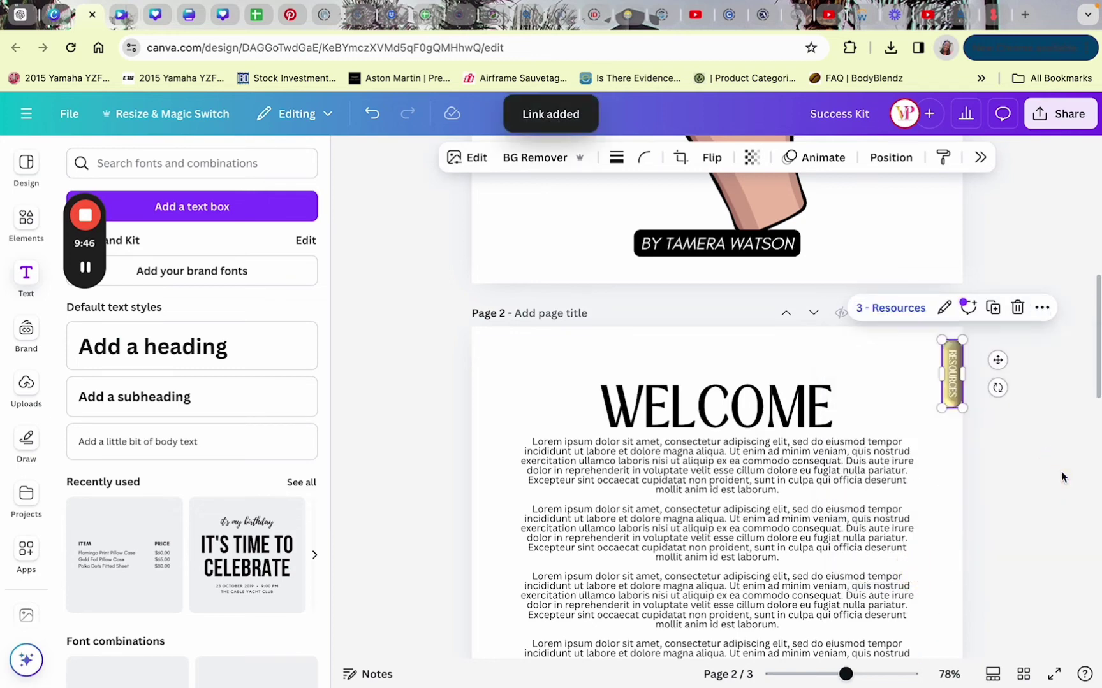
Link the vertical "RESOURCES" label text on the Welcome page to the document page "3 - Resources" as well.
{"action": "left_click", "coordinate": [955, 389]}
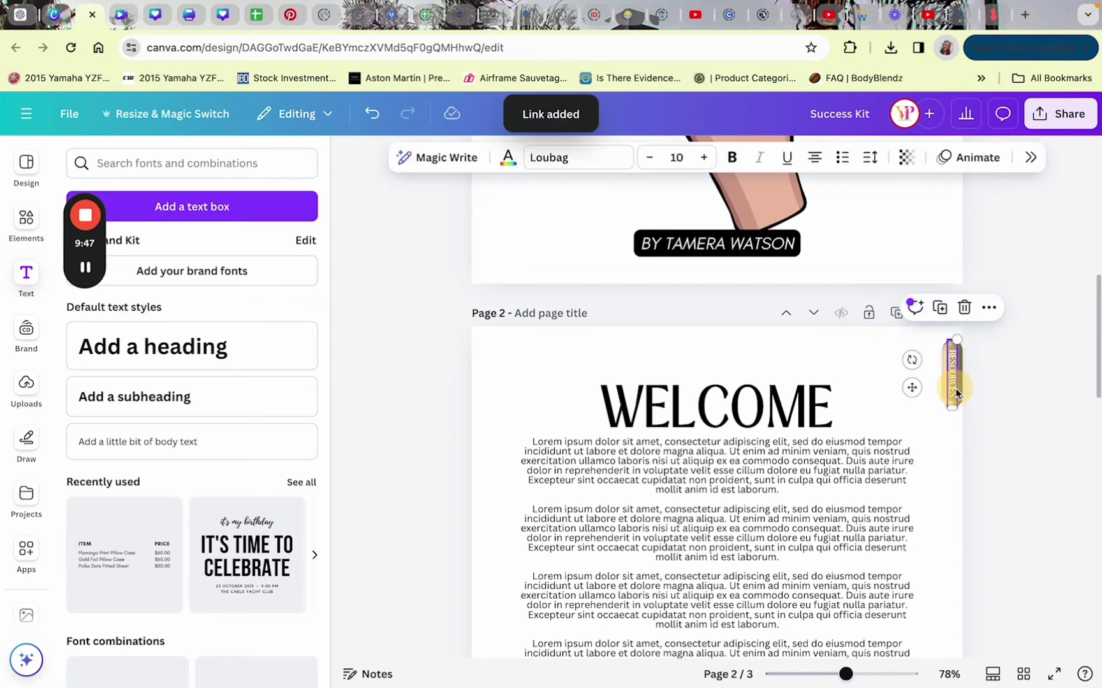
{"action": "left_click", "coordinate": [988, 307]}
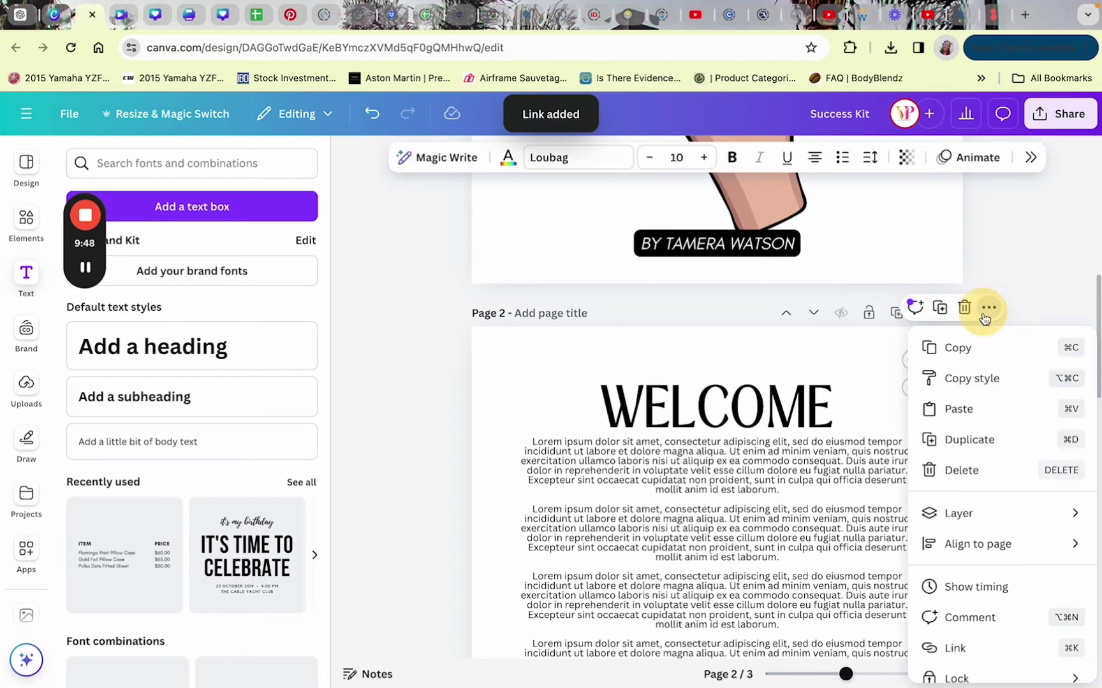
{"action": "left_click", "coordinate": [956, 661]}
{"action": "scroll", "coordinate": [936, 484], "scroll_direction": "down", "scroll_amount": 2}
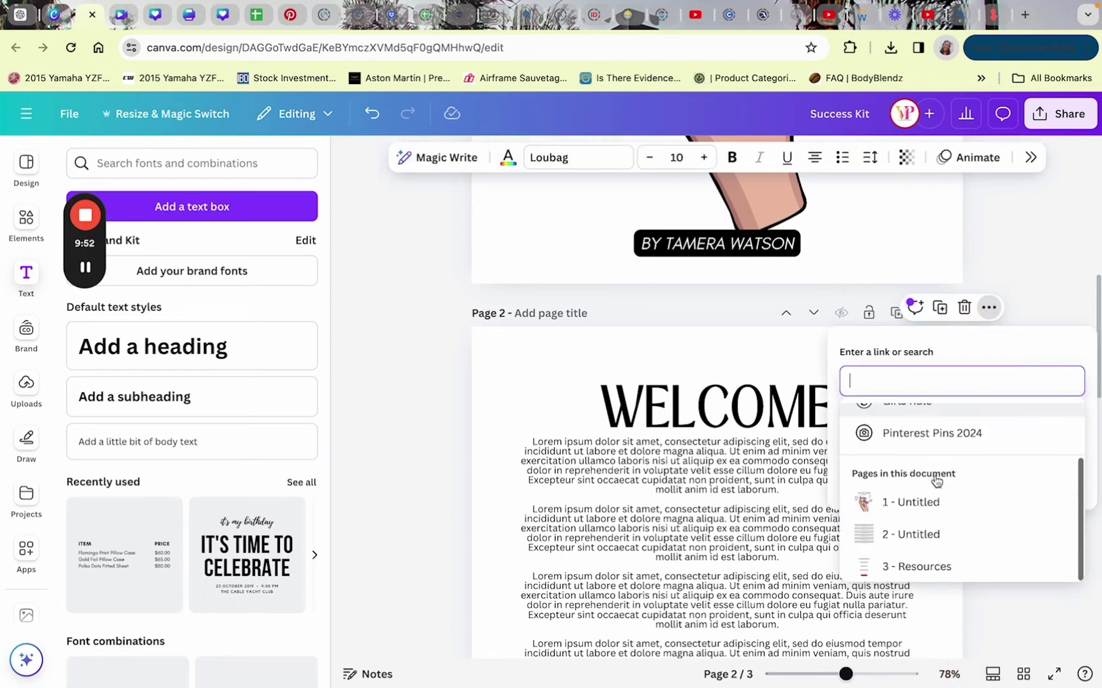
{"action": "left_click", "coordinate": [924, 564]}
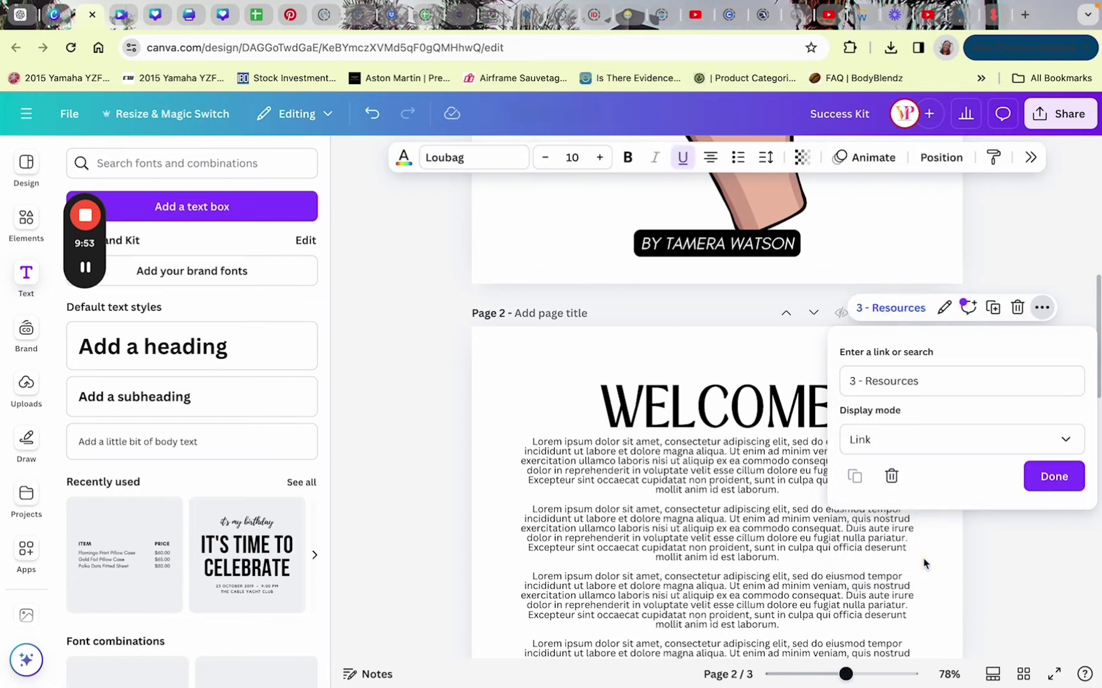
{"action": "left_click", "coordinate": [1043, 487]}
{"action": "left_click", "coordinate": [956, 509]}
Delete the blank pink button below the "WEBSITE" button on the Resources page.
{"action": "scroll", "coordinate": [956, 507], "scroll_direction": "down", "scroll_amount": 4}
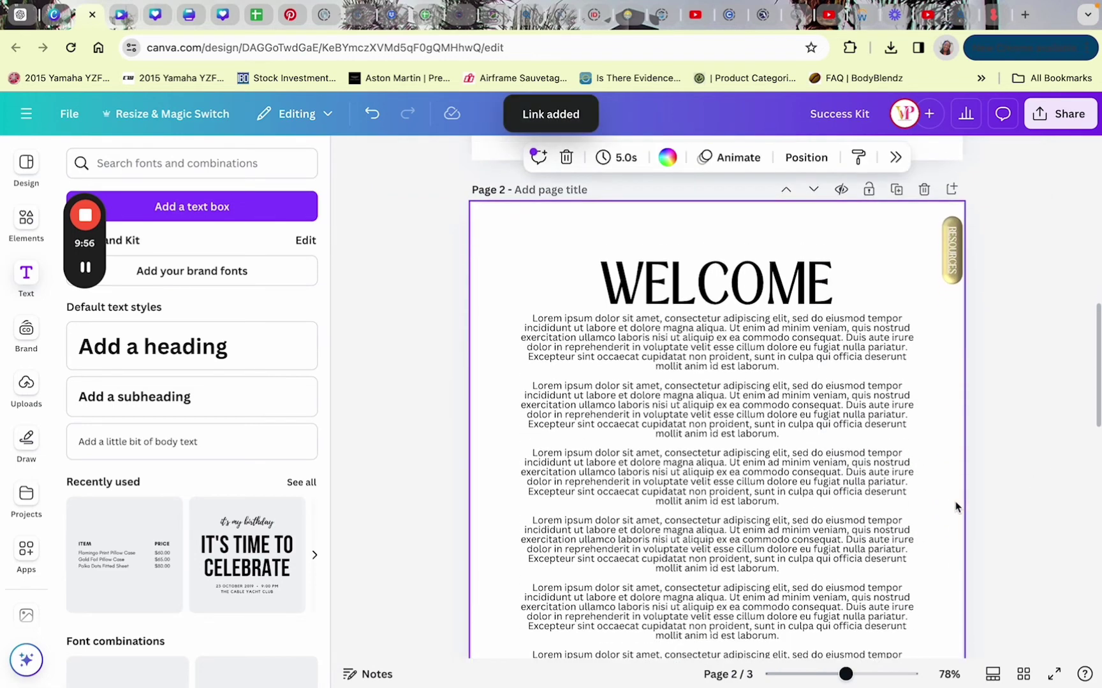
{"action": "scroll", "coordinate": [956, 507], "scroll_direction": "down", "scroll_amount": 10}
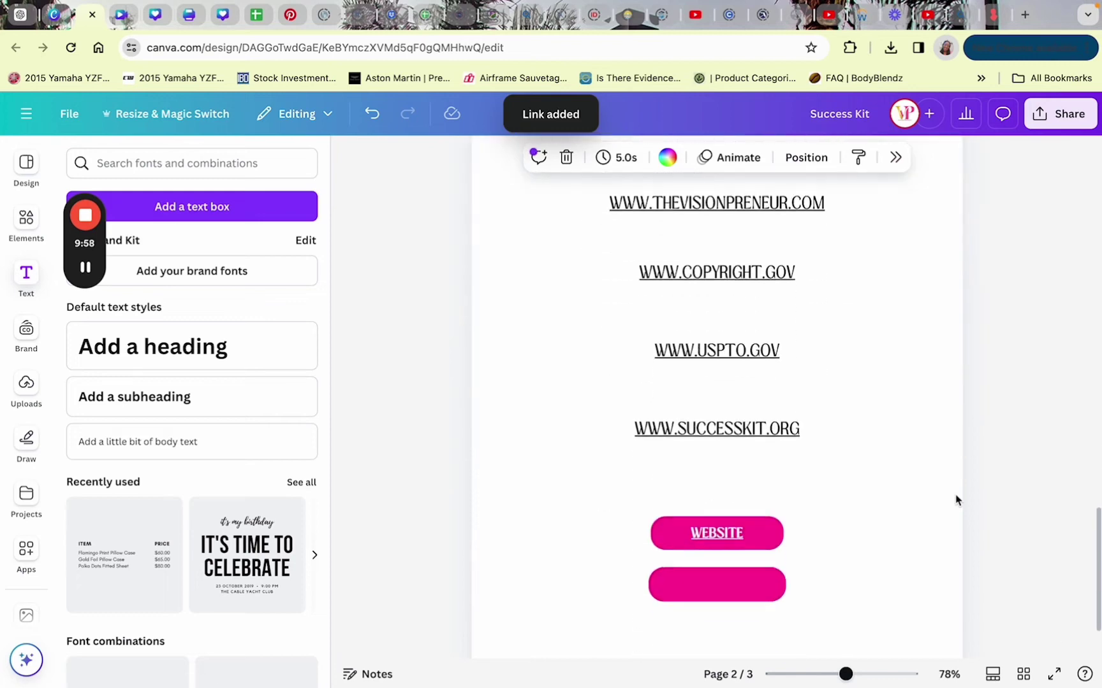
{"action": "scroll", "coordinate": [956, 500], "scroll_direction": "up", "scroll_amount": 10}
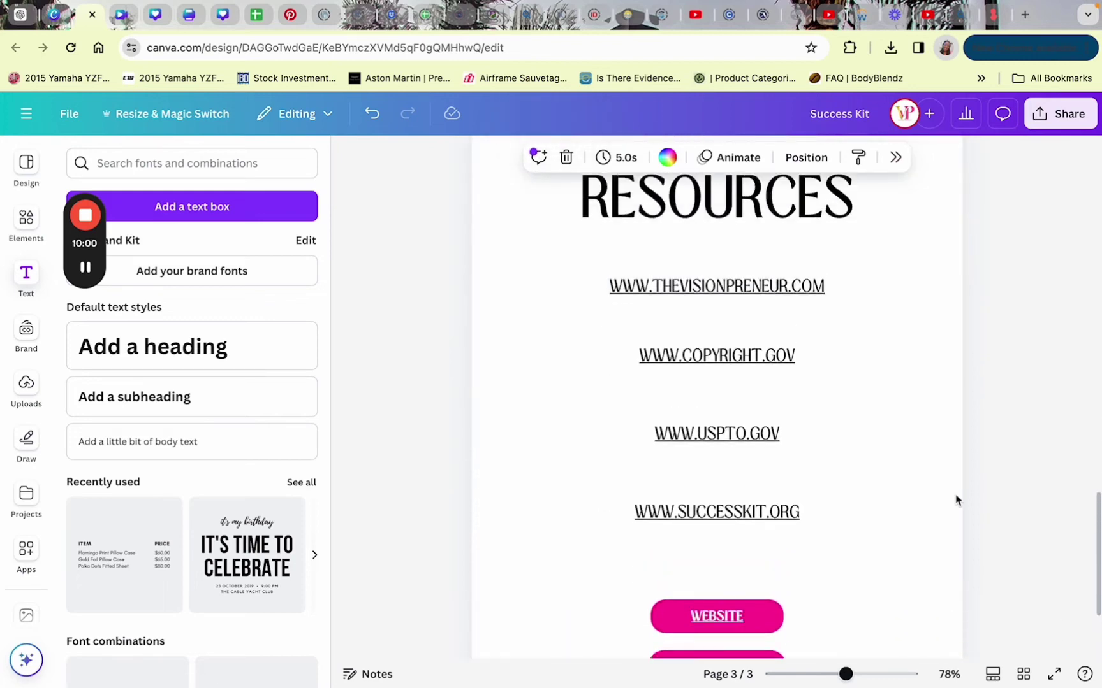
{"action": "scroll", "coordinate": [956, 501], "scroll_direction": "up", "scroll_amount": 15}
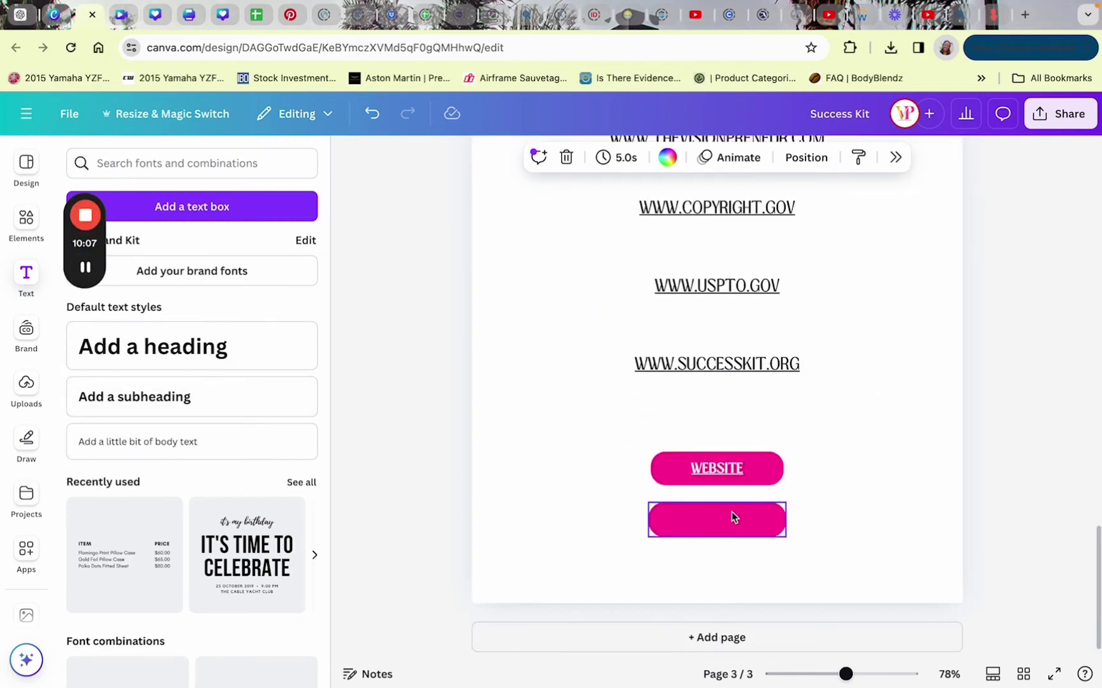
{"action": "left_click", "coordinate": [677, 537]}
{"action": "key", "text": "Delete"}
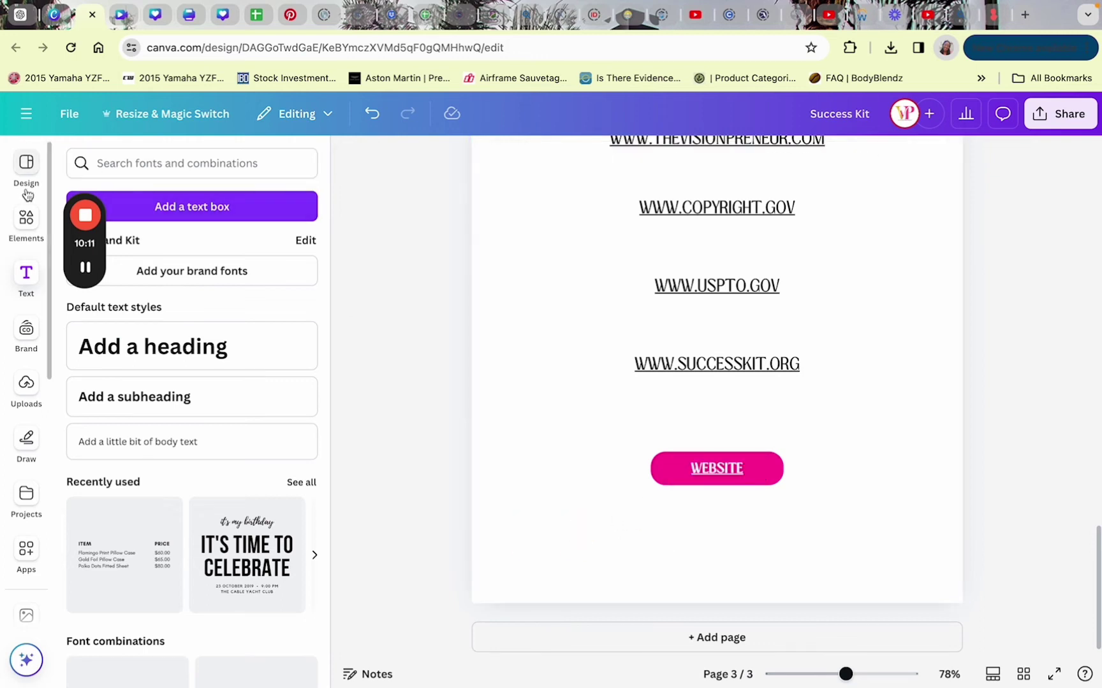
Search the design elements for "youtube".
{"action": "left_click", "coordinate": [24, 214]}
{"action": "left_click", "coordinate": [147, 169]}
{"action": "key", "text": "BackSpace"}
{"action": "key", "text": "BackSpace"}
{"action": "key", "text": "BackSpace"}
{"action": "key", "text": "BackSpace"}
{"action": "key", "text": "BackSpace"}
{"action": "key", "text": "BackSpace"}
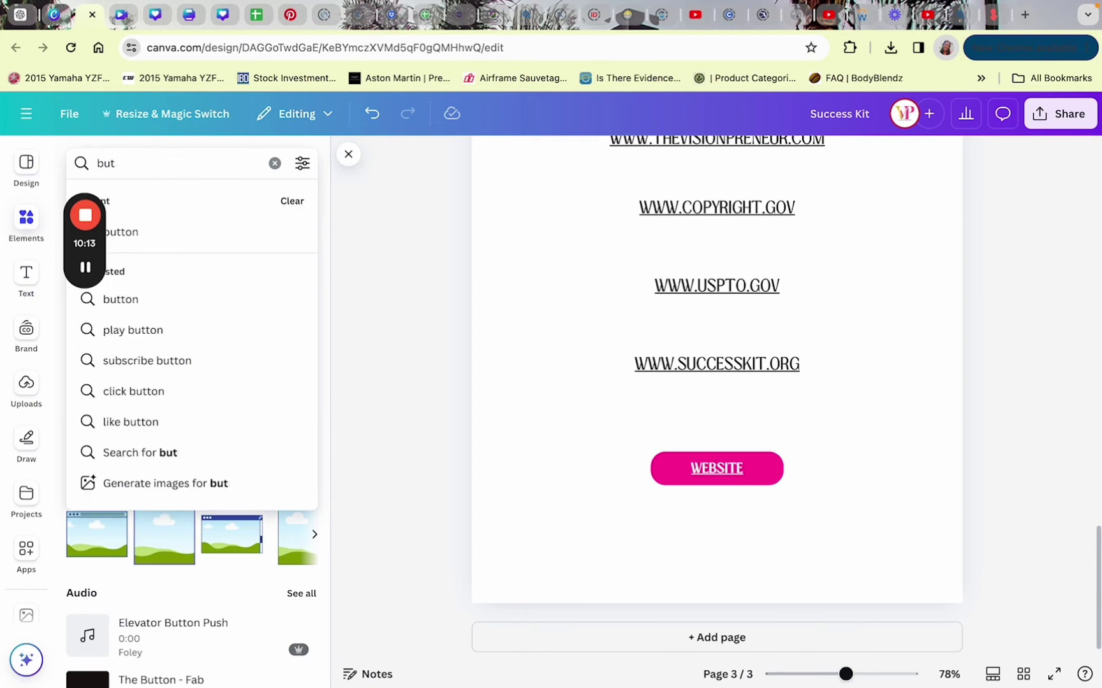
{"action": "type", "text": "youtube"}
{"action": "key", "text": "Return"}
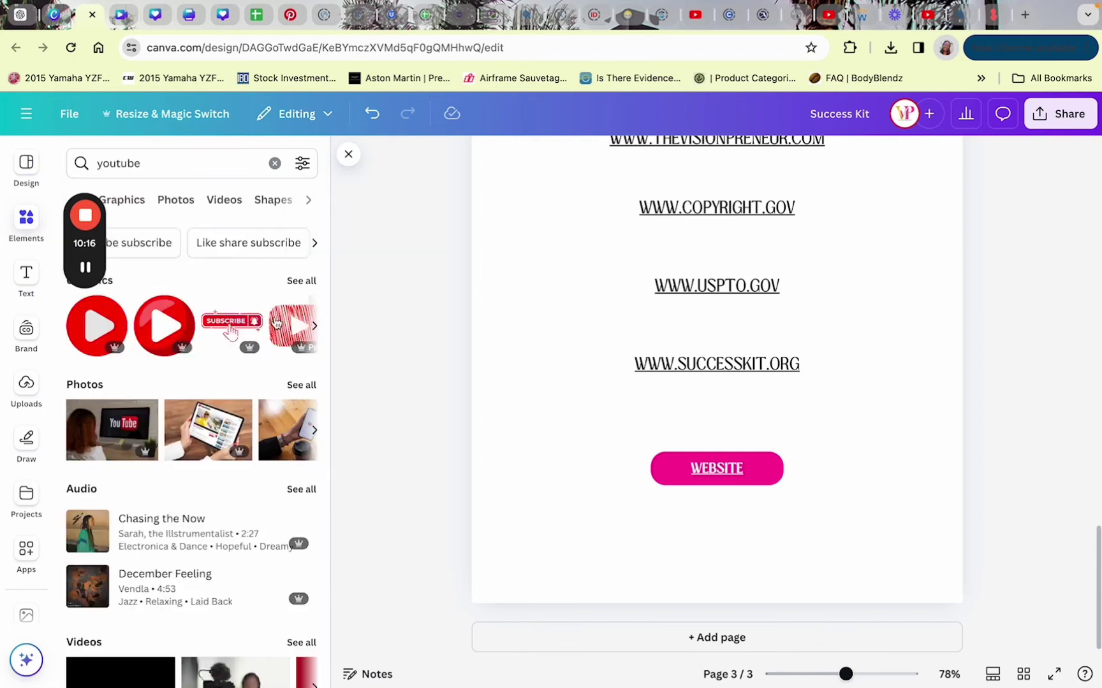
Add the flat red circular play graphic to the Resources page, shrinking it to a small icon just below the "WEBSITE" button.
{"action": "left_click", "coordinate": [96, 325]}
{"action": "left_click_drag", "start_coordinate": [816, 187], "coordinate": [639, 363]}
{"action": "left_click_drag", "start_coordinate": [642, 419], "coordinate": [668, 555]}
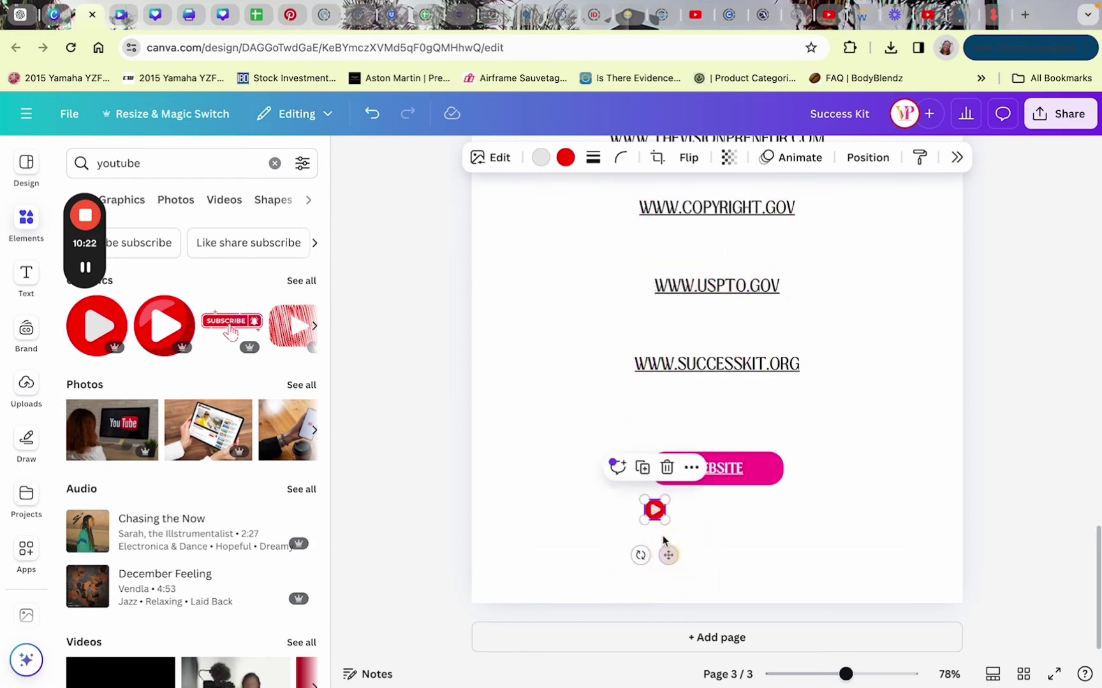
{"action": "left_click", "coordinate": [692, 468]}
{"action": "left_click", "coordinate": [793, 372]}
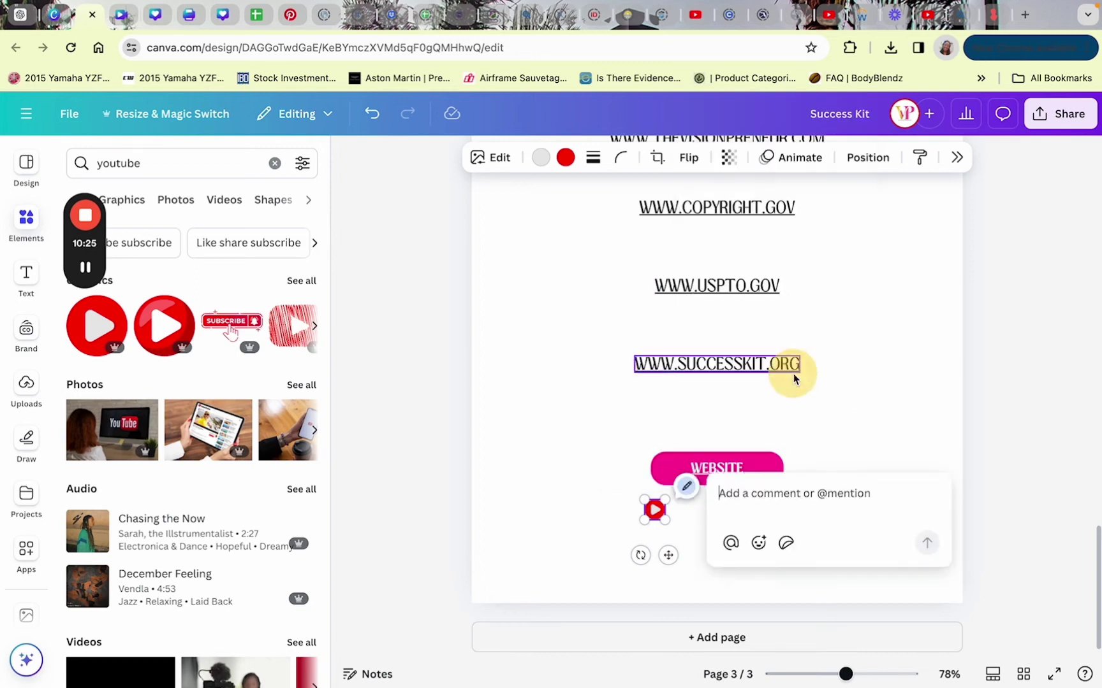
{"action": "left_click", "coordinate": [793, 376]}
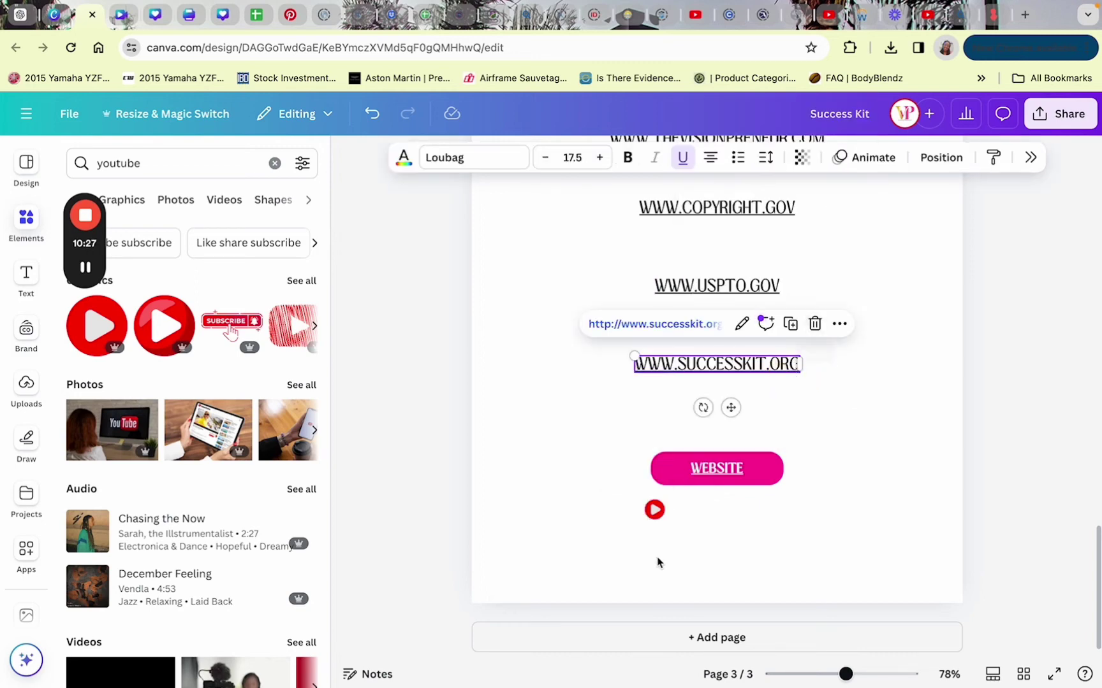
{"action": "left_click", "coordinate": [657, 516]}
{"action": "left_click", "coordinate": [692, 468]}
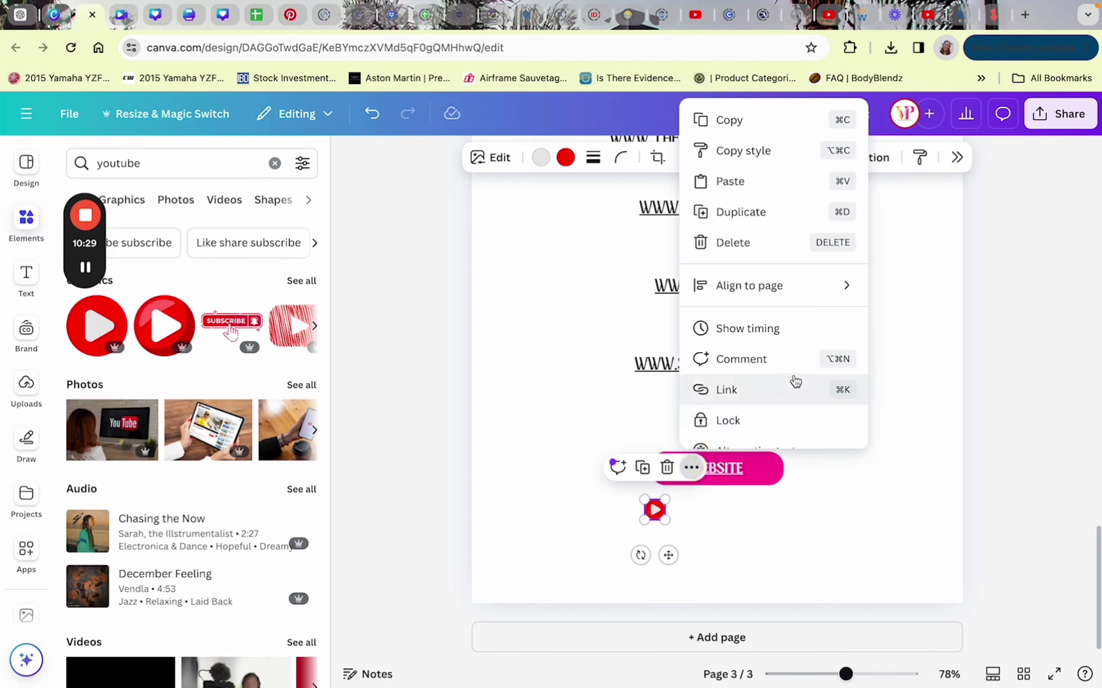
{"action": "left_click", "coordinate": [794, 385]}
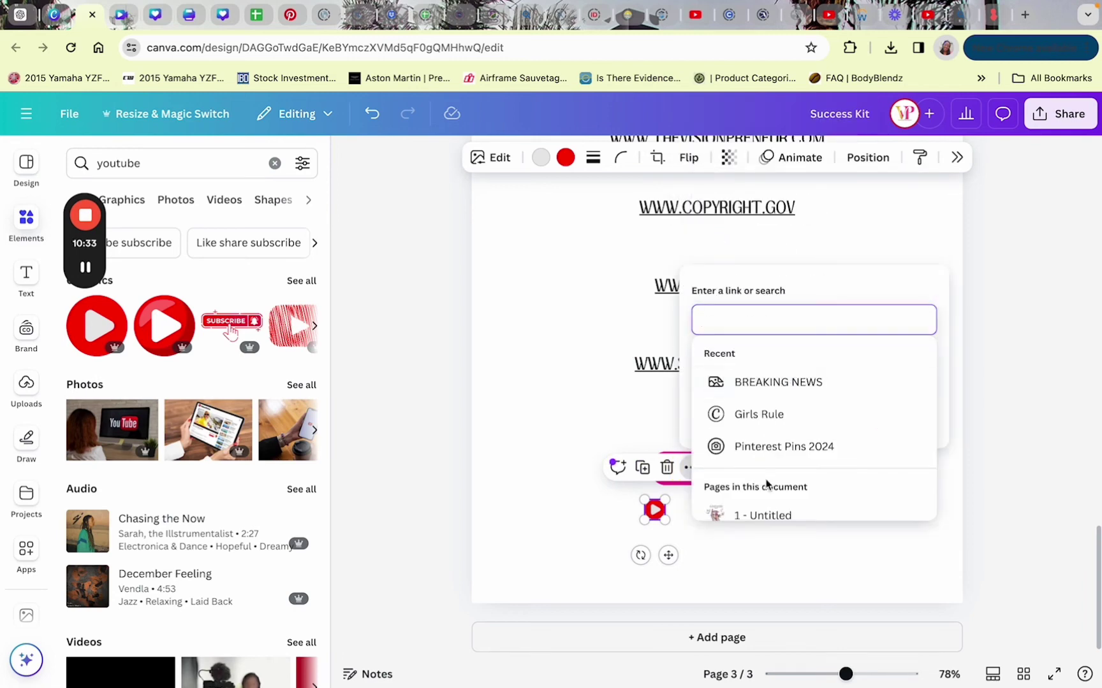
{"action": "scroll", "coordinate": [767, 484], "scroll_direction": "down", "scroll_amount": 2}
{"action": "type", "text": "www"}
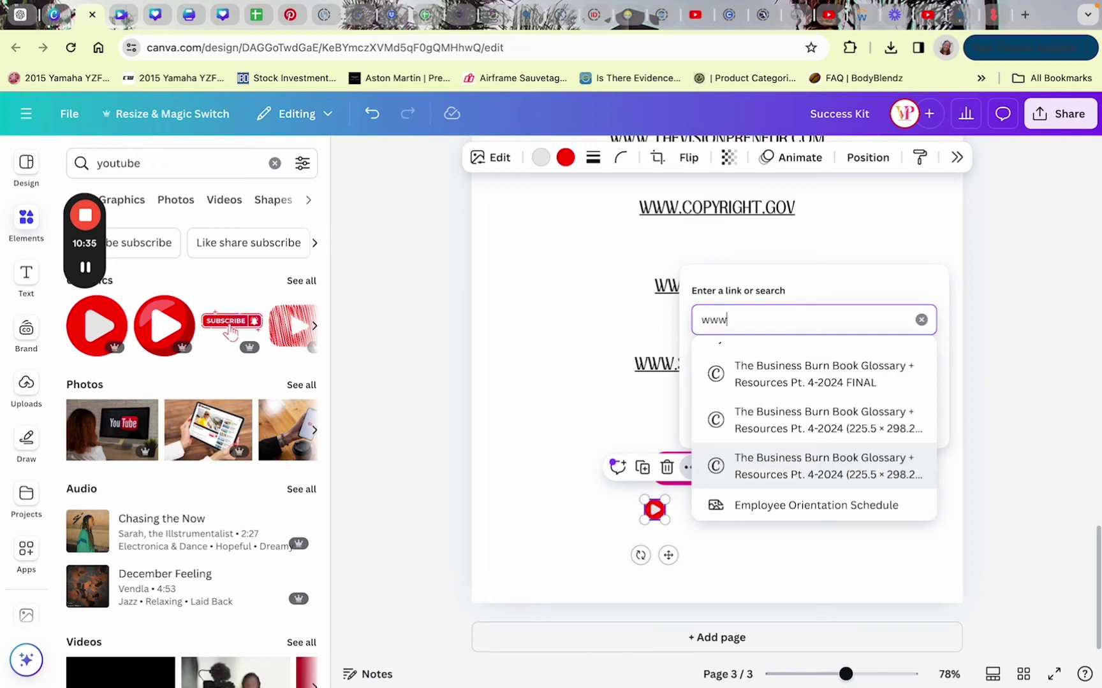
{"action": "type", "text": ".youtube.co"}
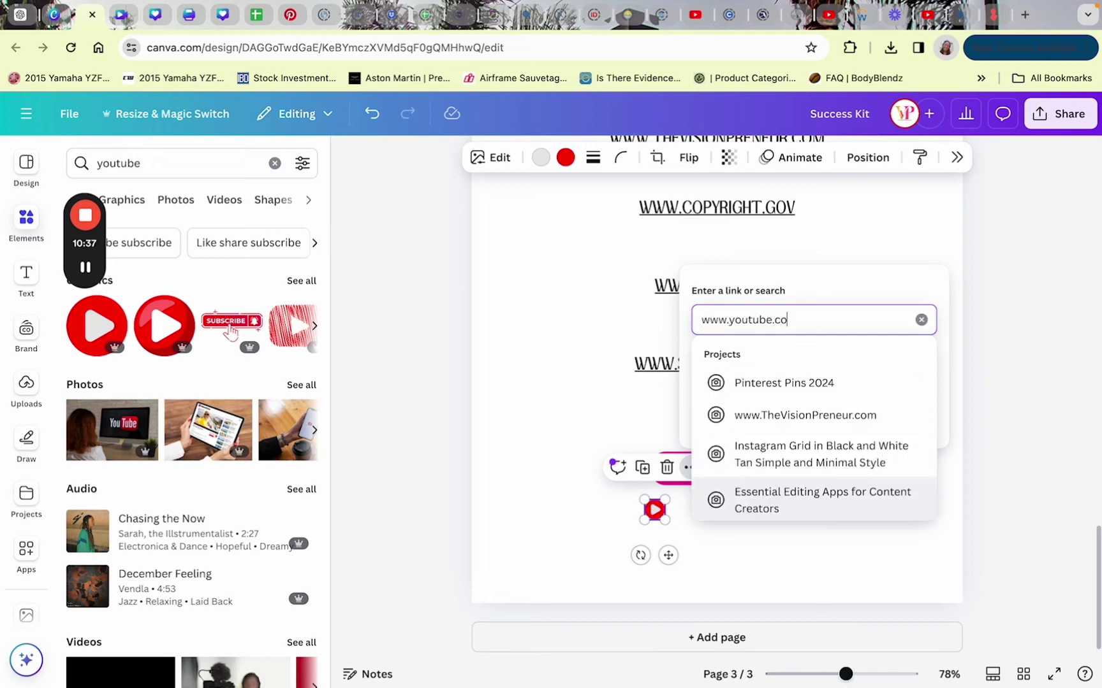
{"action": "type", "text": "m/@thevisionprene"}
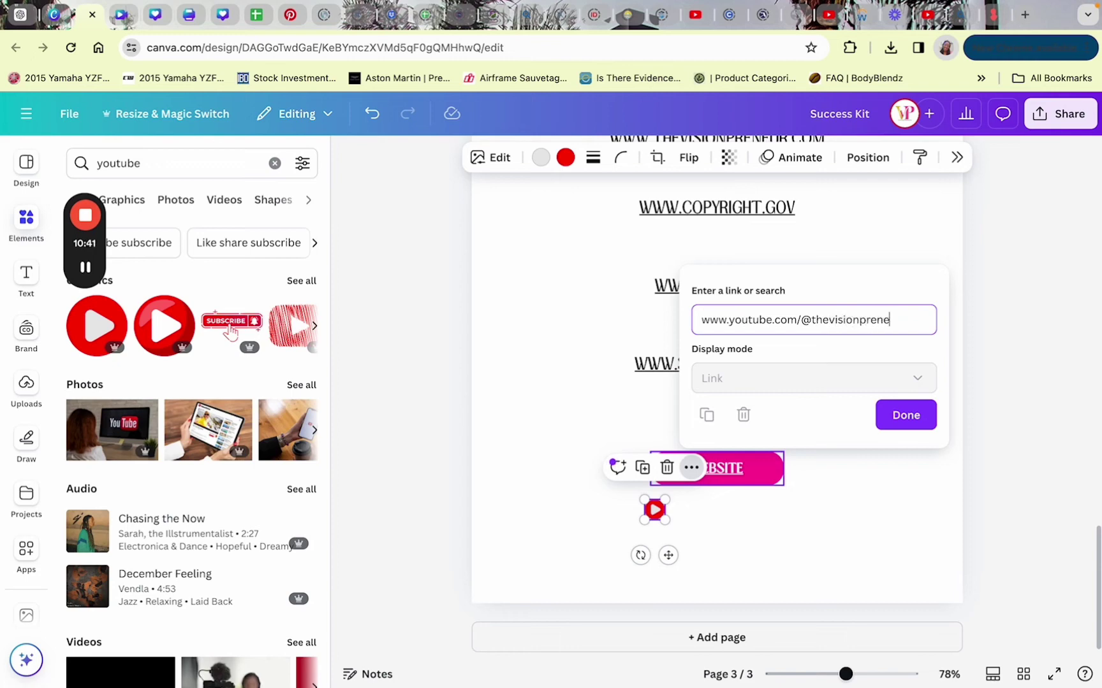
{"action": "type", "text": "ur"}
{"action": "left_click", "coordinate": [892, 417]}
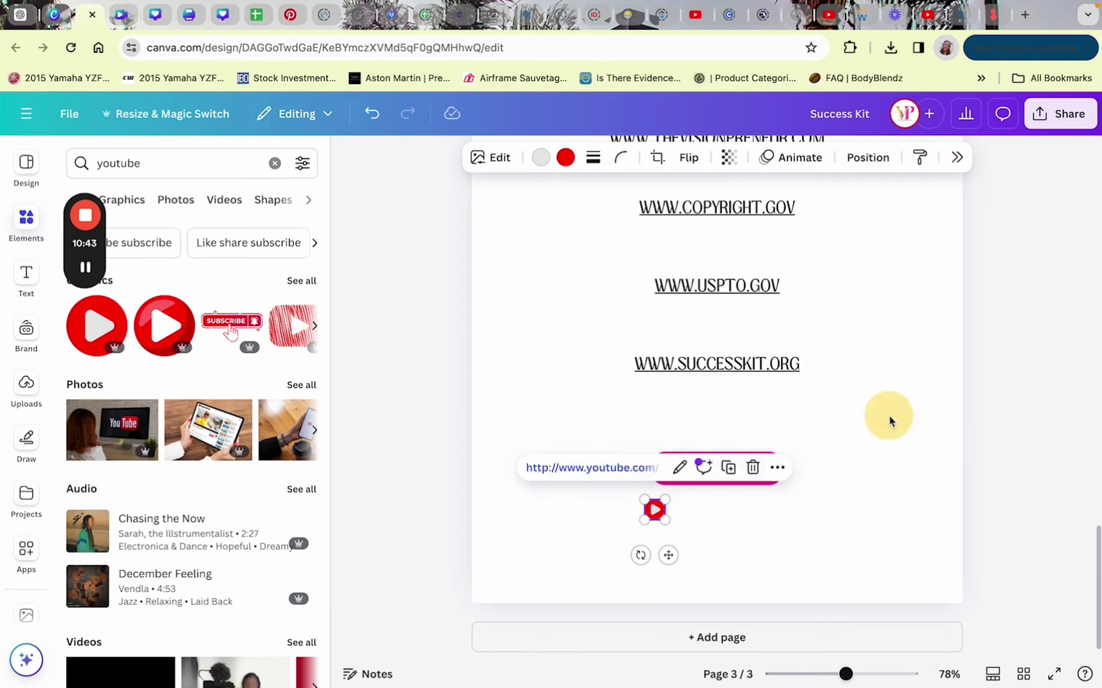
{"action": "left_click", "coordinate": [816, 564]}
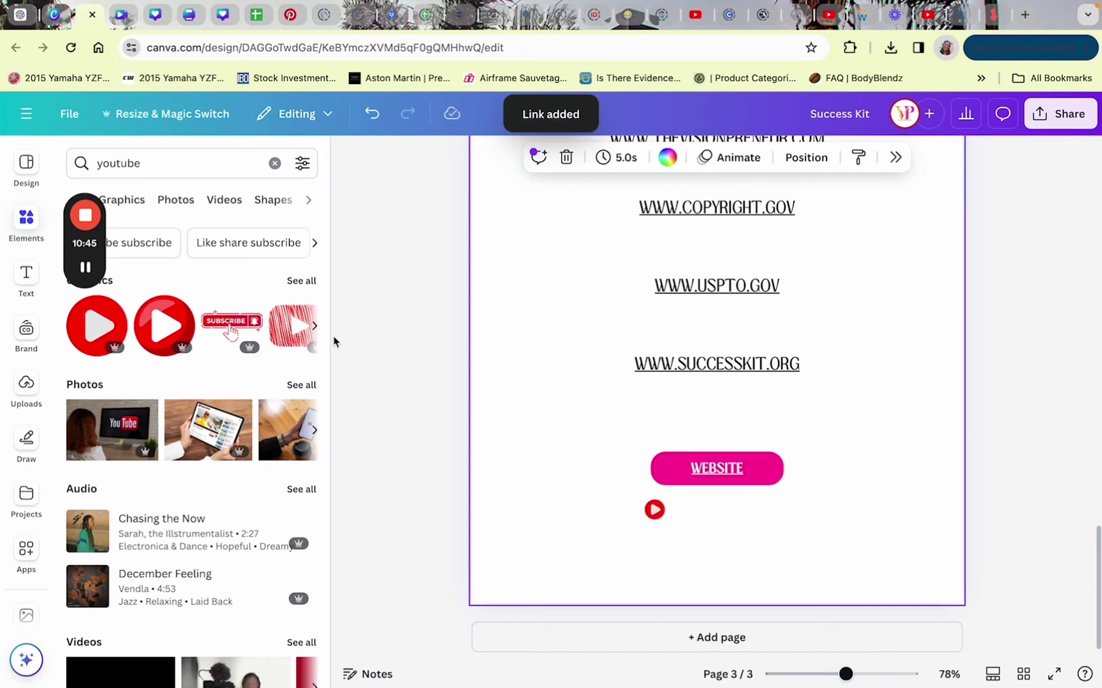
Add the photo of a woman facing a YouTube screen, shrunk to a thumbnail and centred just below the "WEBSITE" button.
{"action": "left_click", "coordinate": [206, 165]}
{"action": "double_click", "coordinate": [206, 165]}
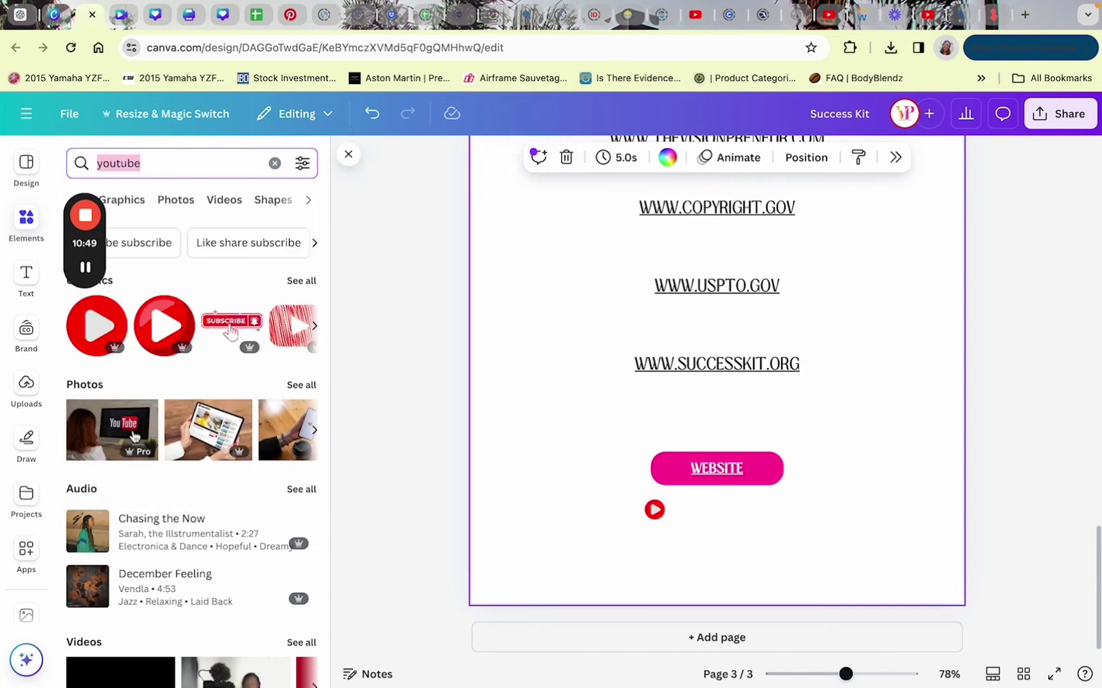
{"action": "left_click", "coordinate": [134, 436]}
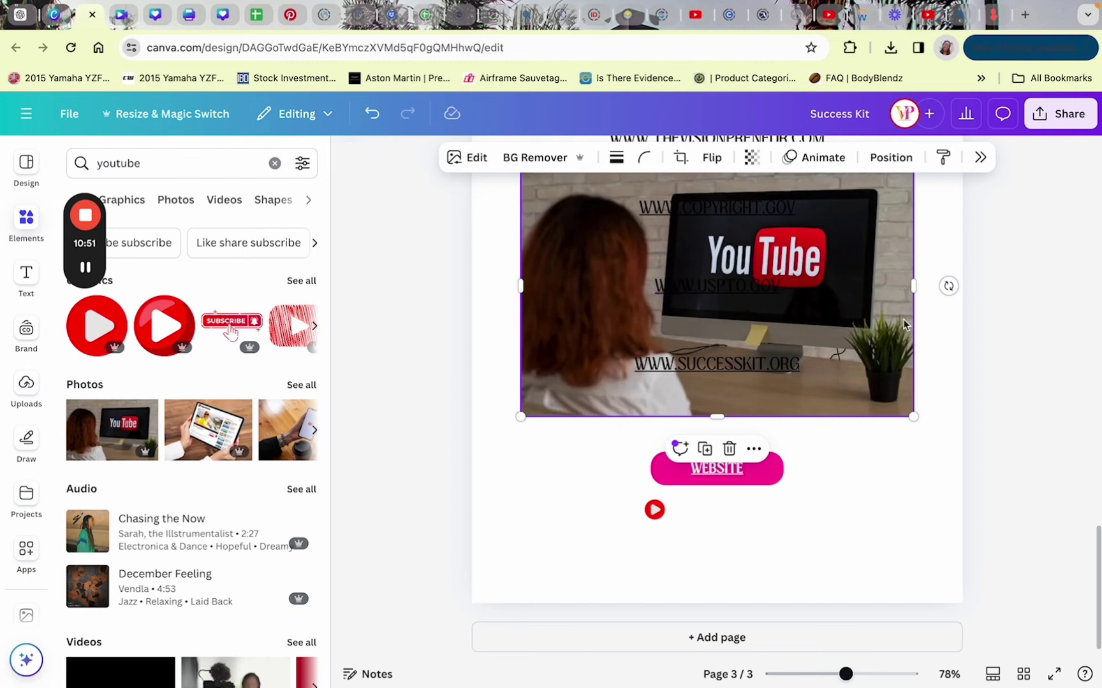
{"action": "left_click_drag", "start_coordinate": [904, 325], "coordinate": [861, 438]}
{"action": "left_click_drag", "start_coordinate": [878, 278], "coordinate": [618, 531]}
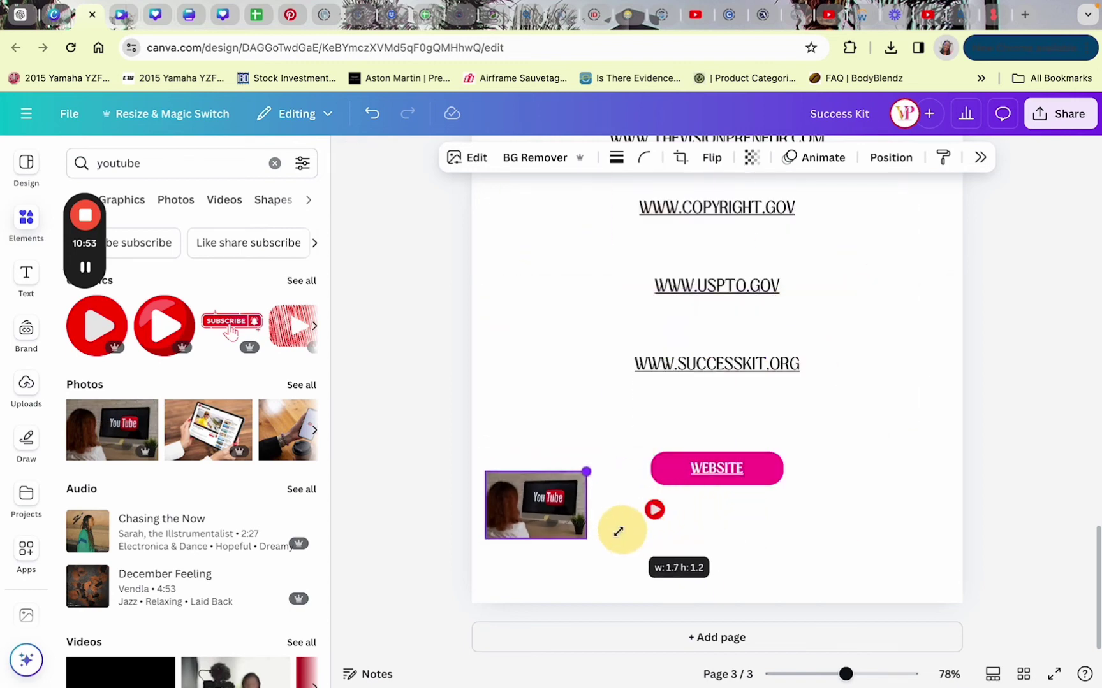
{"action": "left_click_drag", "start_coordinate": [529, 517], "coordinate": [720, 530]}
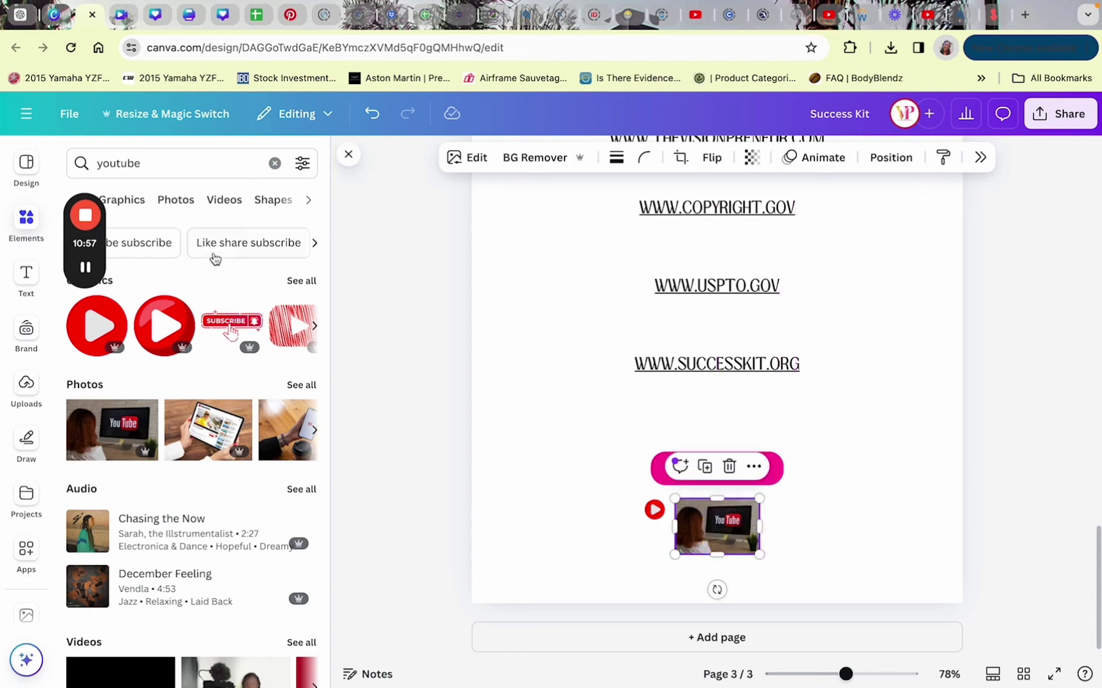
Search the elements for "play button" and add the black outlined circular play graphic as a small icon over the YouTube photo.
{"action": "double_click", "coordinate": [153, 166]}
{"action": "type", "text": "pla"}
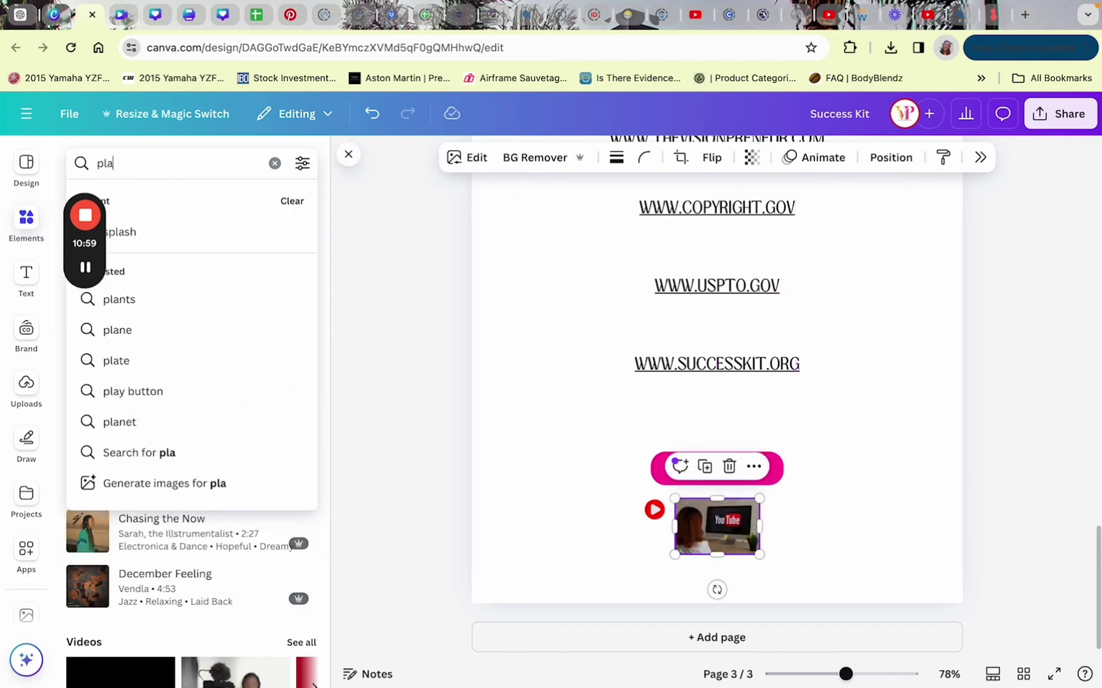
{"action": "type", "text": "y button"}
{"action": "key", "text": "Return"}
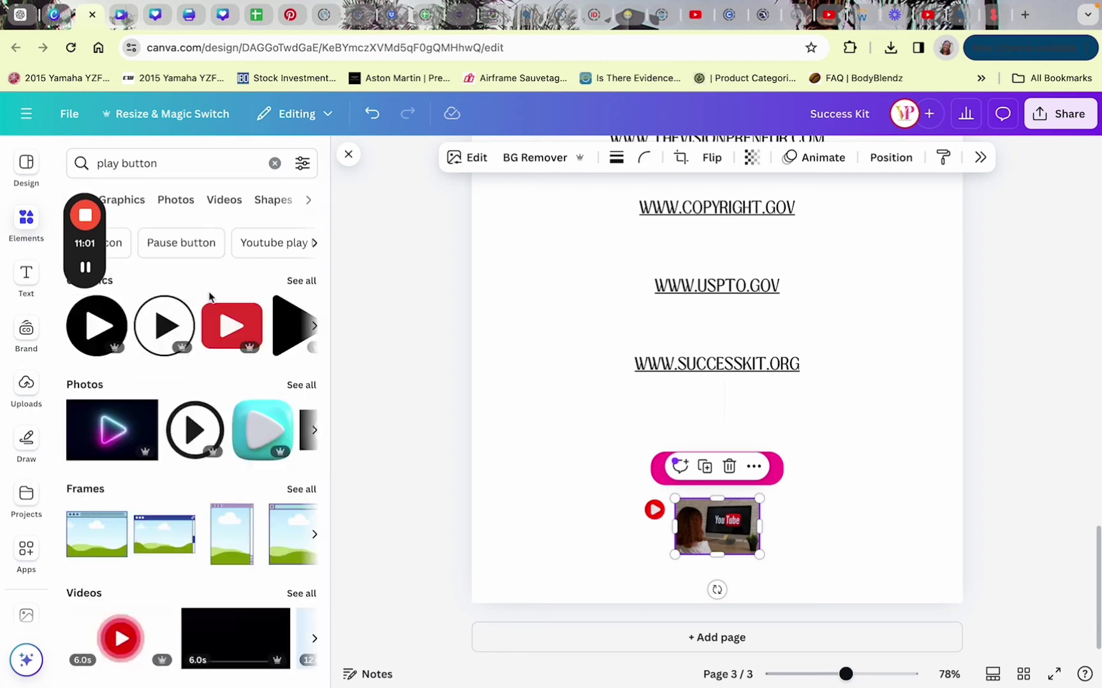
{"action": "left_click", "coordinate": [165, 336]}
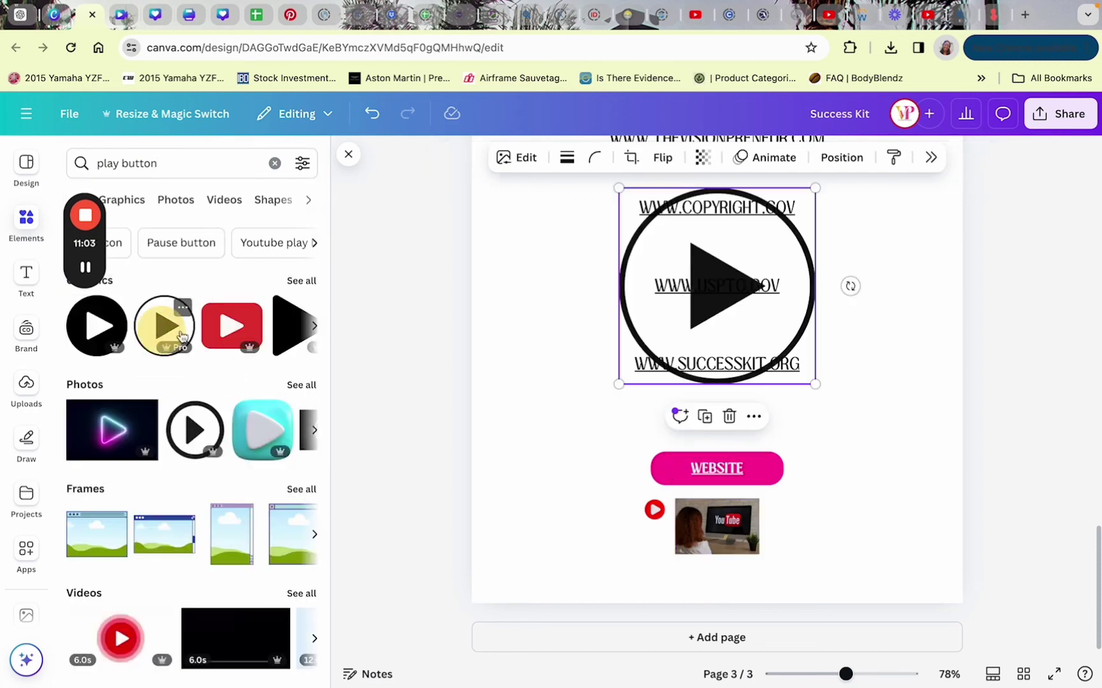
{"action": "left_click_drag", "start_coordinate": [815, 188], "coordinate": [726, 572]}
Recolor the circular play icon's black fill white and centre the icon on the YouTube photo.
{"action": "left_click", "coordinate": [553, 159]}
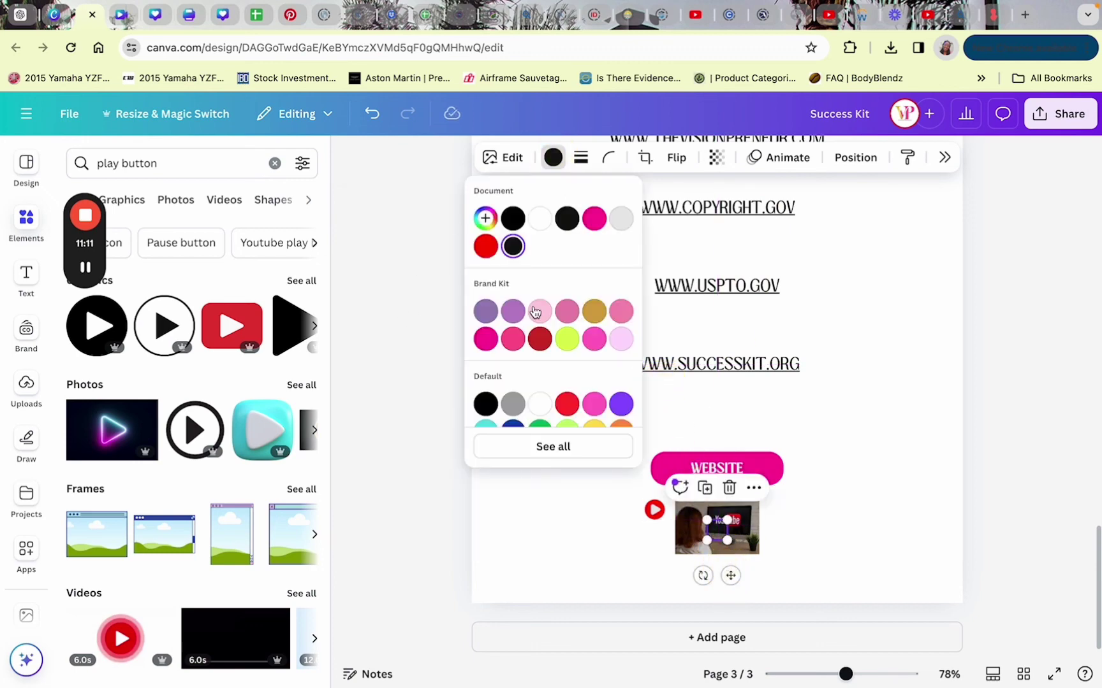
{"action": "left_click", "coordinate": [541, 222]}
{"action": "left_click", "coordinate": [811, 536]}
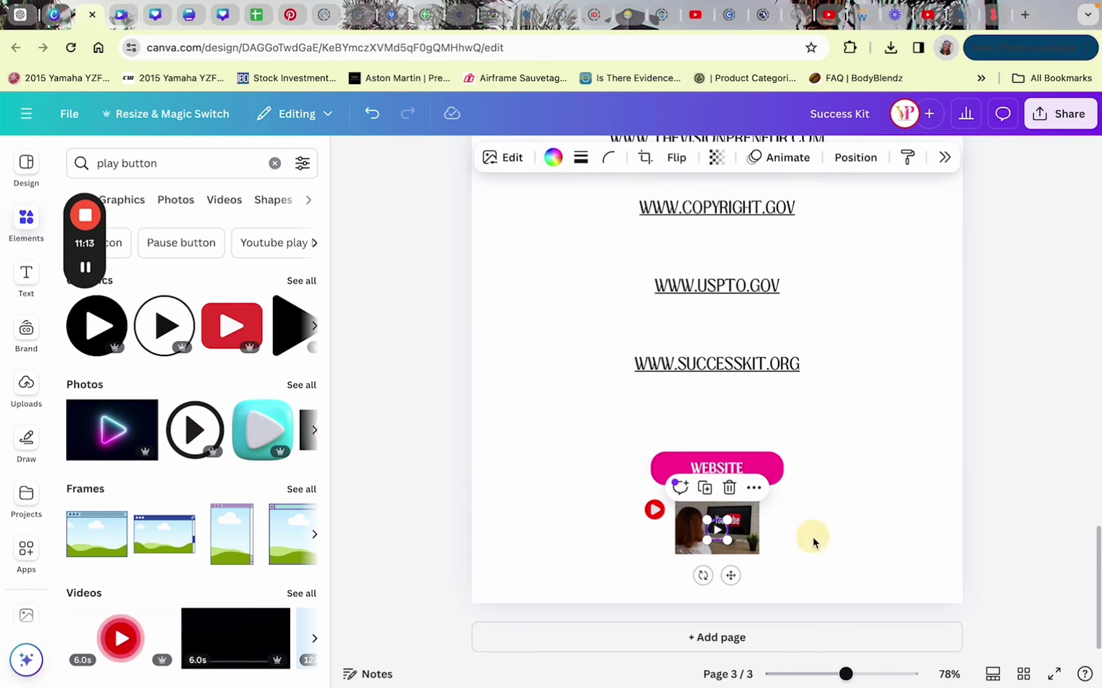
{"action": "left_click", "coordinate": [719, 534]}
{"action": "left_click_drag", "start_coordinate": [719, 534], "coordinate": [719, 529]}
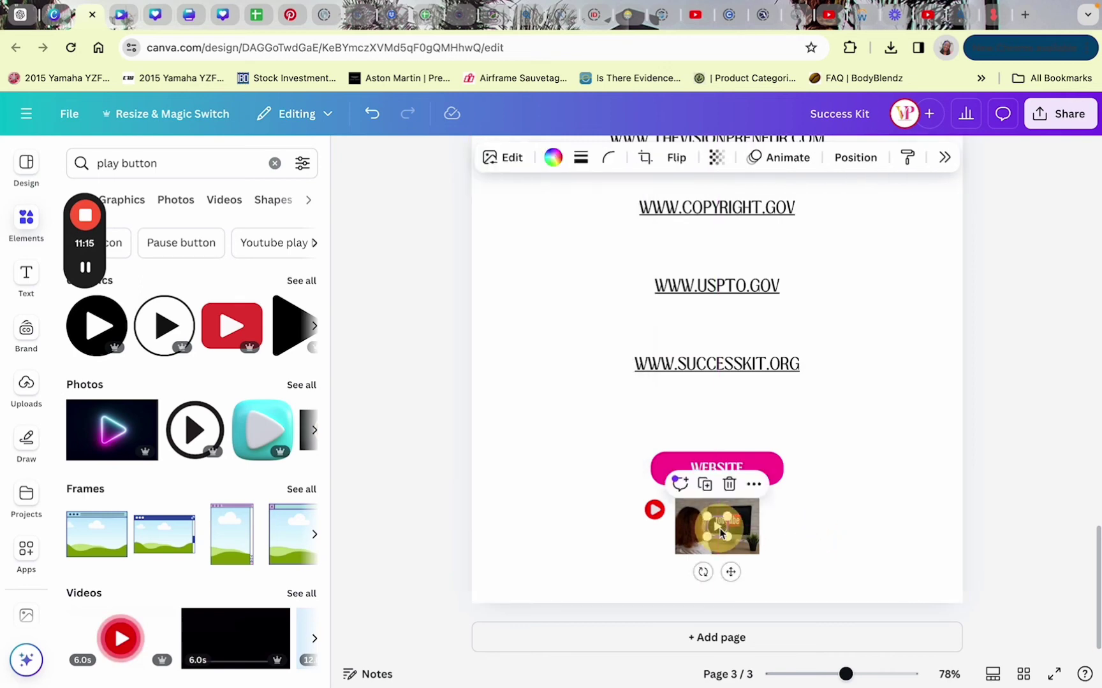
{"action": "left_click", "coordinate": [754, 484]}
{"action": "left_click", "coordinate": [816, 423]}
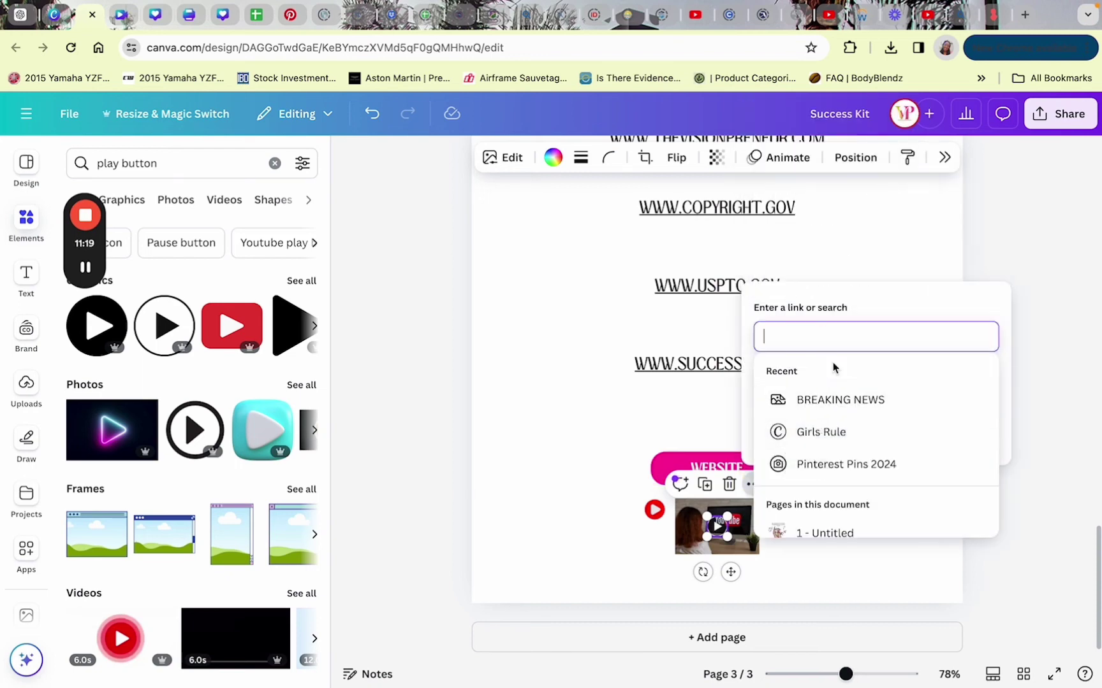
{"action": "type", "text": "www.you"}
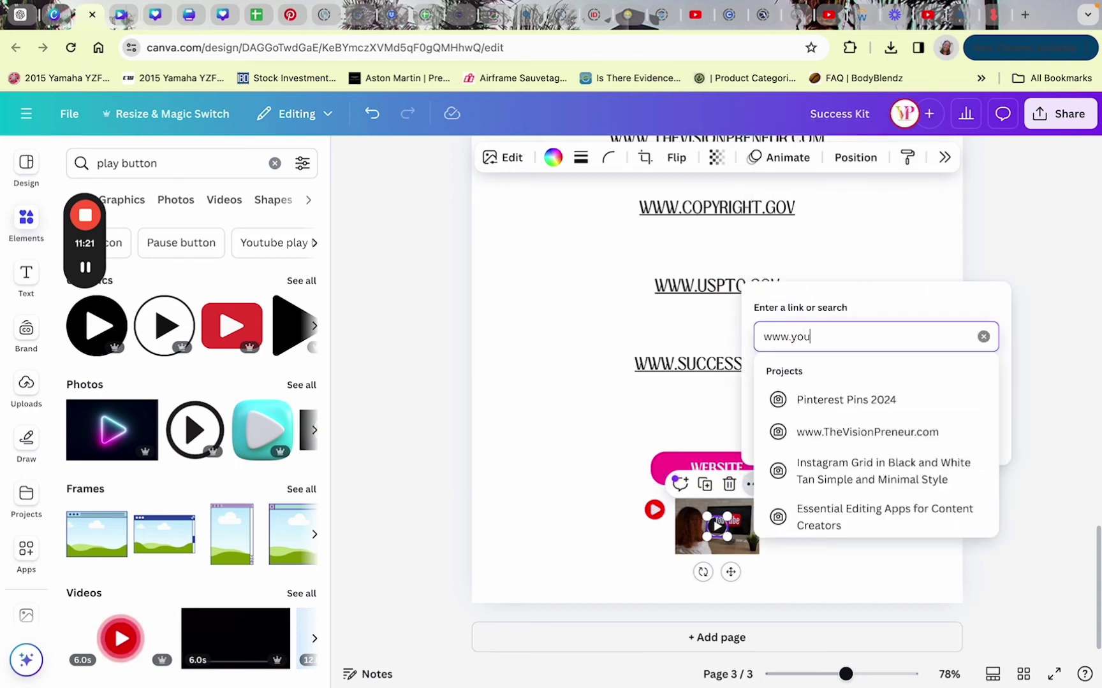
{"action": "type", "text": "tube.com/video1thevisionpreneur"}
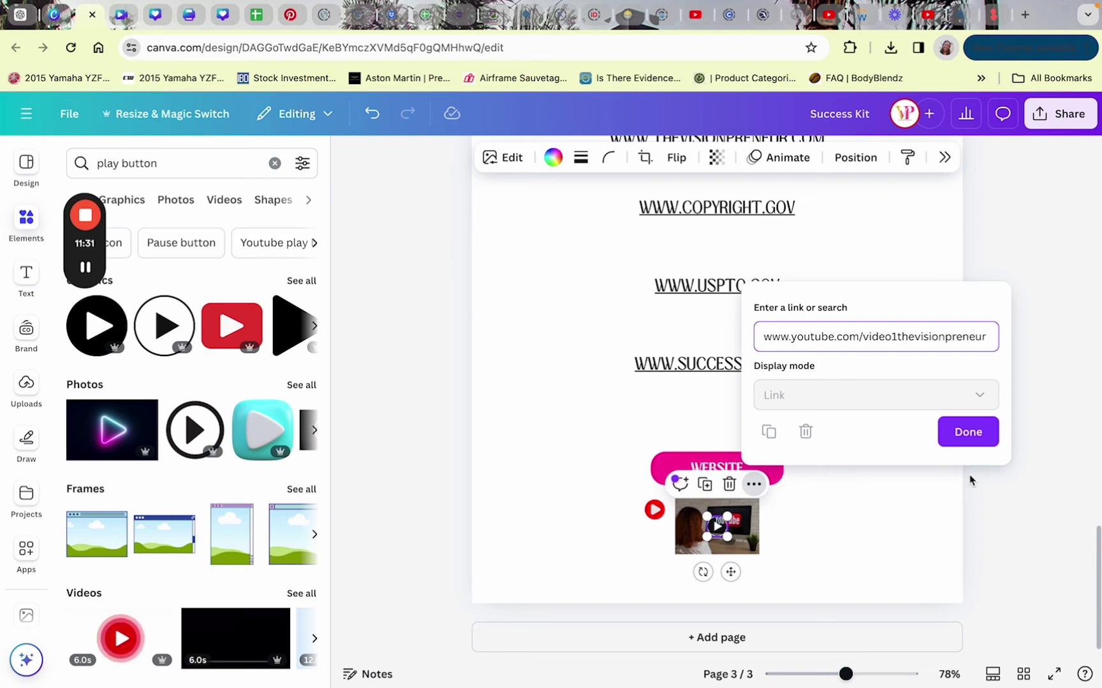
{"action": "left_click", "coordinate": [969, 432]}
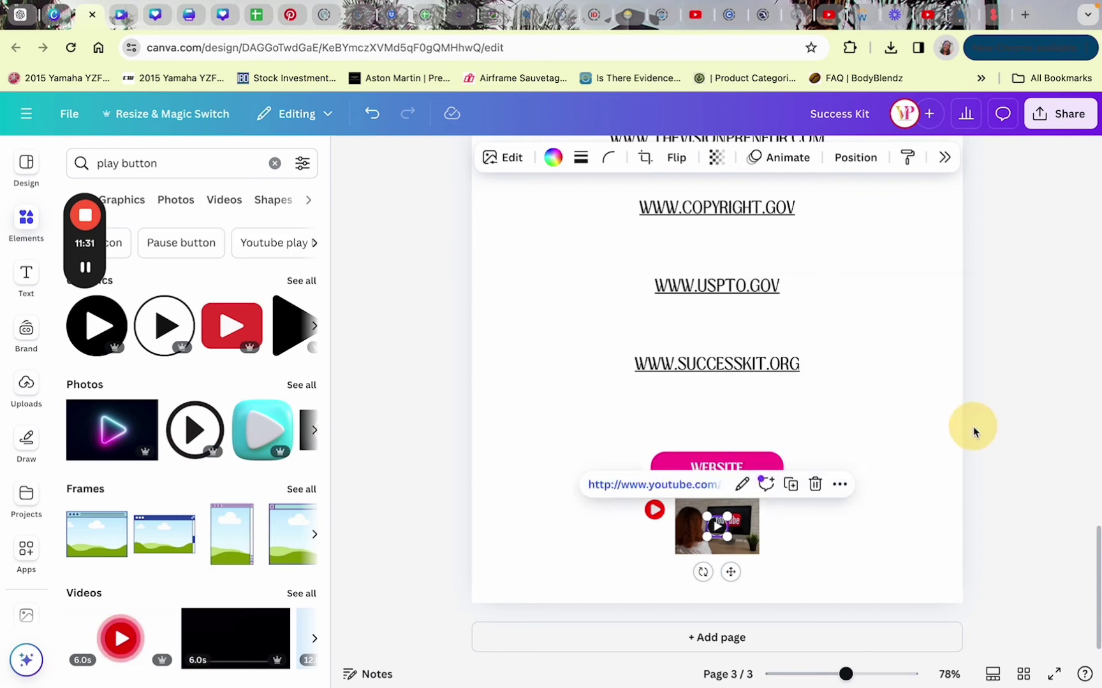
{"action": "left_click", "coordinate": [866, 558]}
{"action": "left_click", "coordinate": [737, 518]}
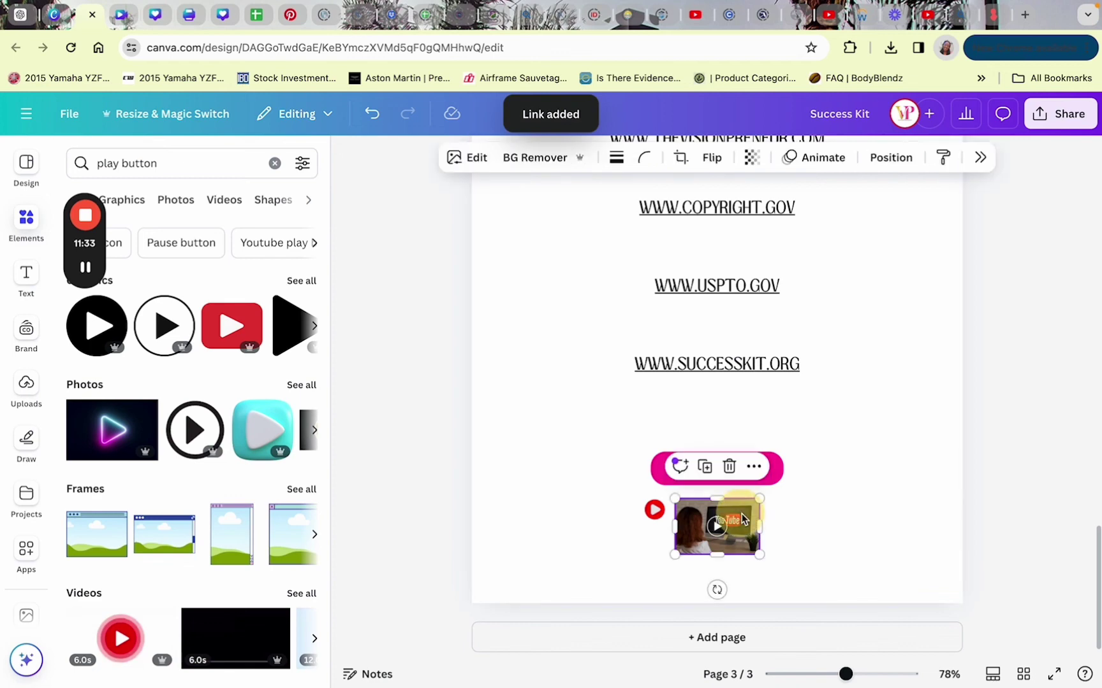
{"action": "left_click", "coordinate": [753, 466]}
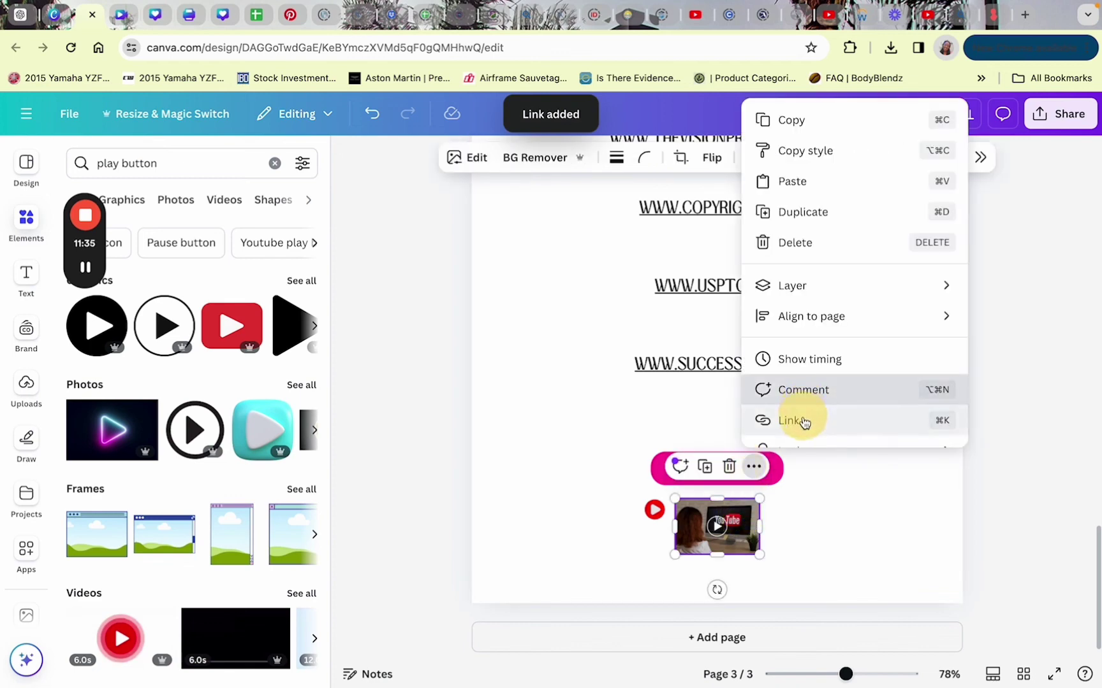
{"action": "left_click", "coordinate": [802, 421]}
{"action": "type", "text": "www"}
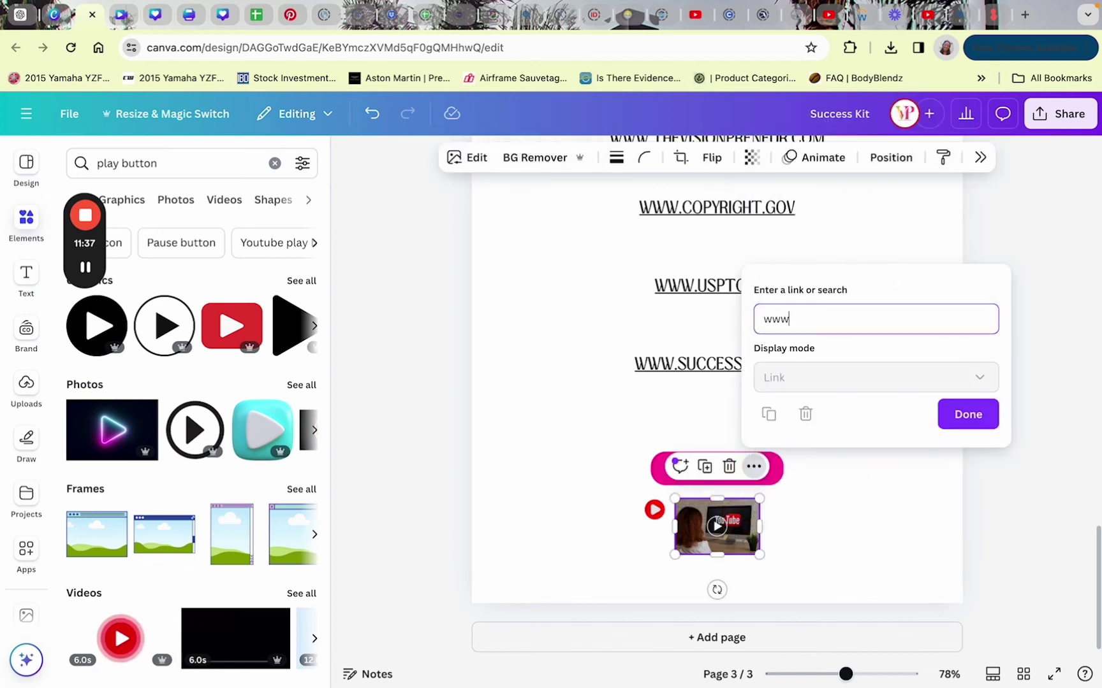
{"action": "type", "text": ".youtube.com/@thevisionpren"}
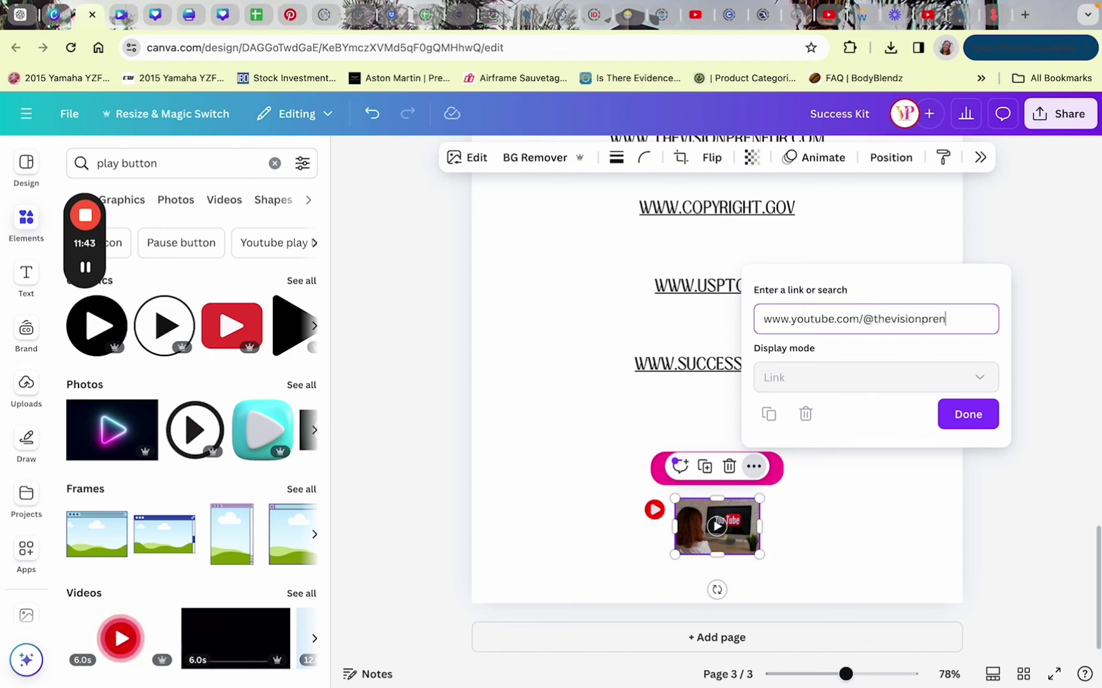
{"action": "type", "text": "eur1video"}
{"action": "type", "text": "/featured"}
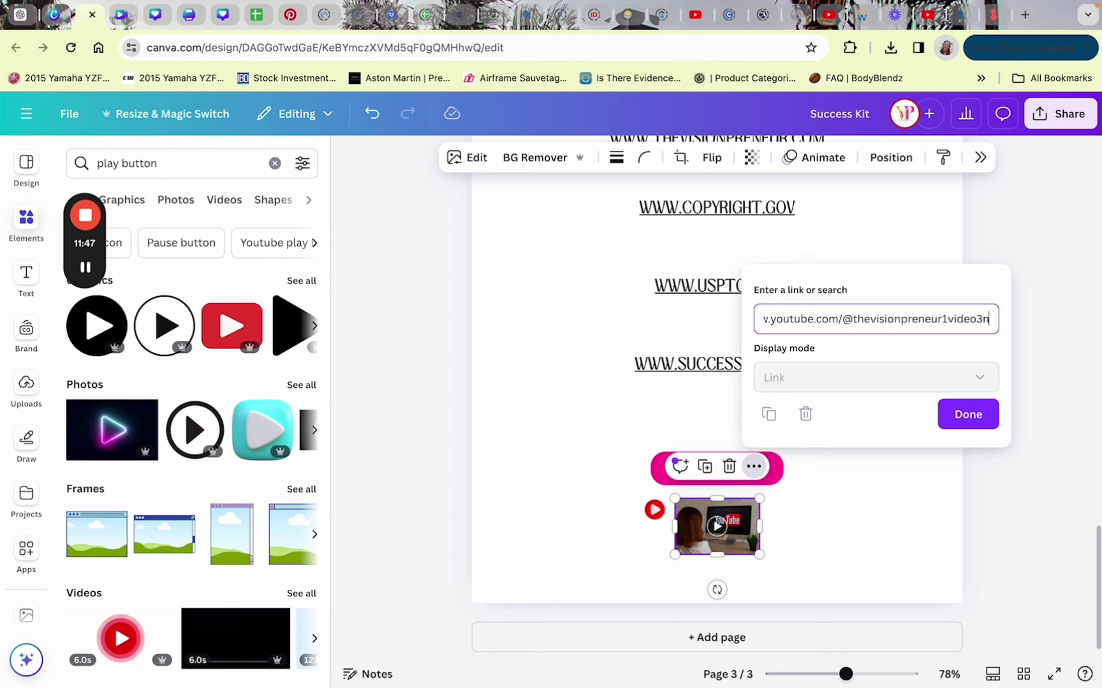
{"action": "left_click", "coordinate": [967, 426]}
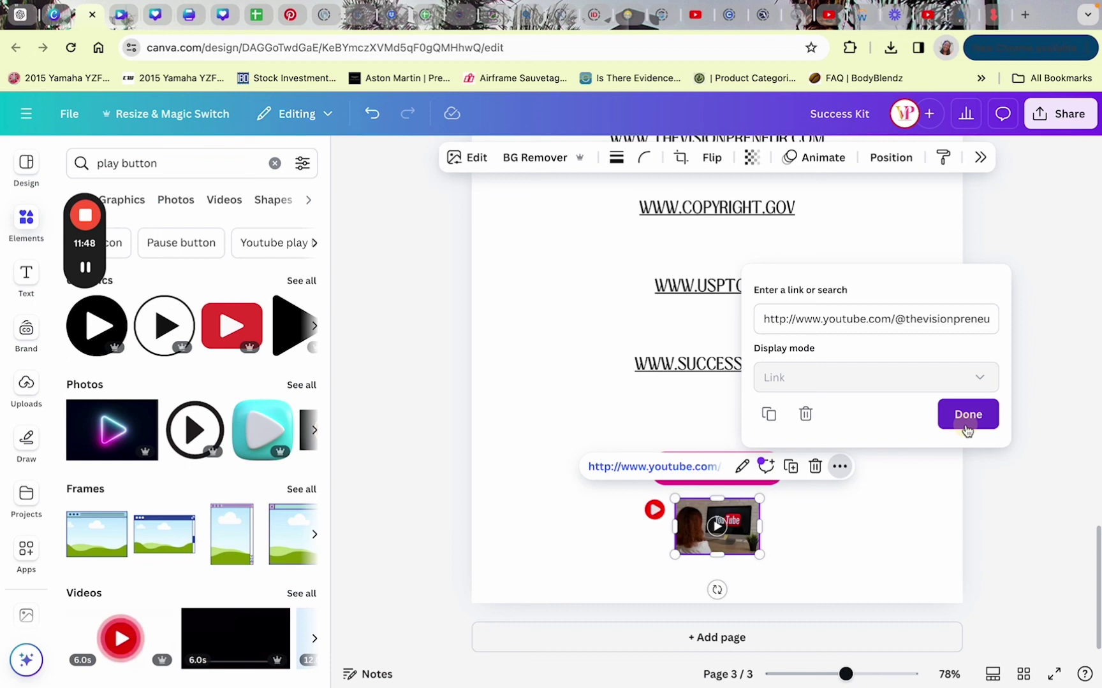
{"action": "left_click", "coordinate": [856, 536]}
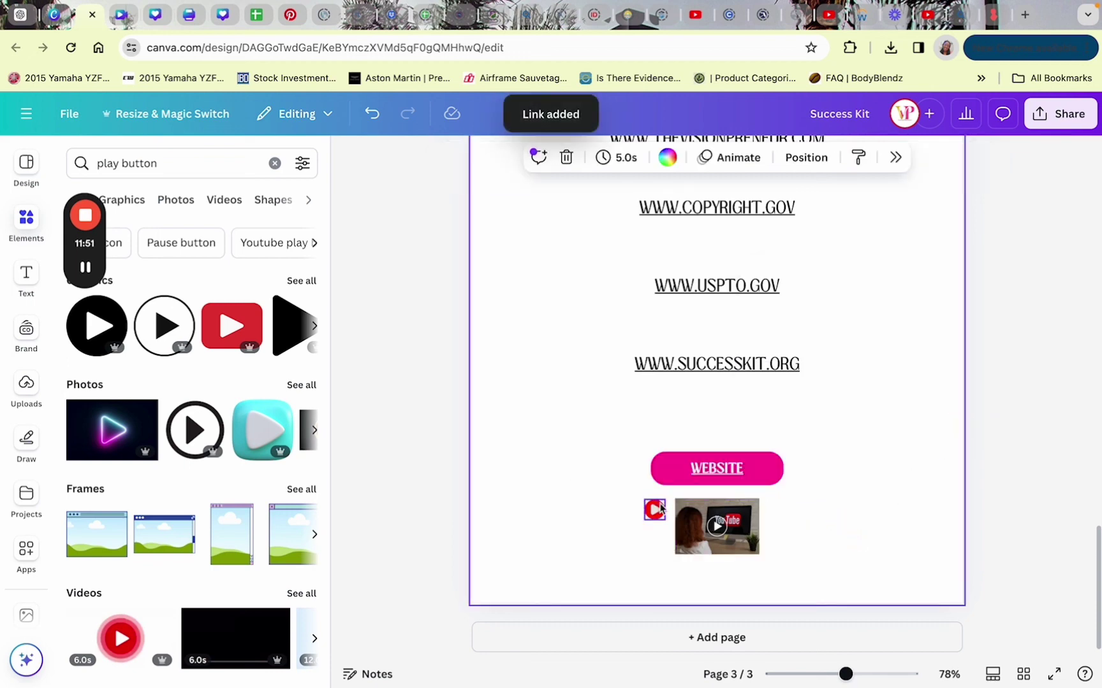
Move the red play icon slightly down and away from the YouTube photo, level with the photo's vertical middle.
{"action": "left_click_drag", "start_coordinate": [654, 509], "coordinate": [644, 525]}
{"action": "left_click", "coordinate": [864, 514]}
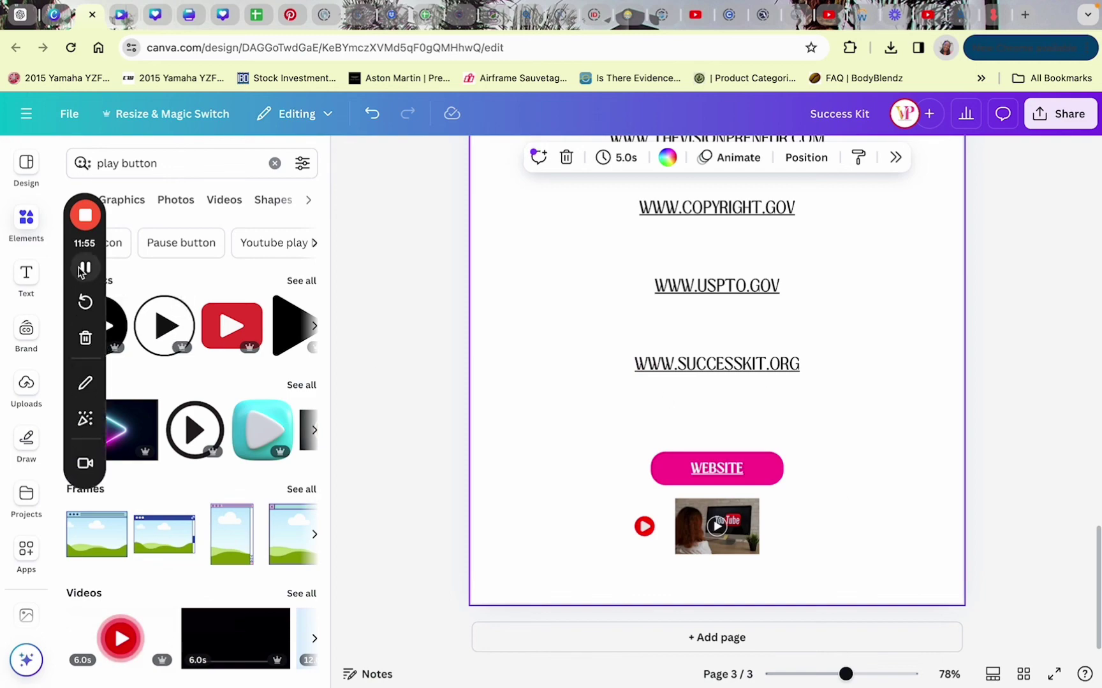
Download all three pages of the Success Kit design as a PDF Standard file.
{"action": "scroll", "coordinate": [191, 415], "scroll_direction": "down", "scroll_amount": 3}
{"action": "scroll", "coordinate": [629, 283], "scroll_direction": "up", "scroll_amount": 15}
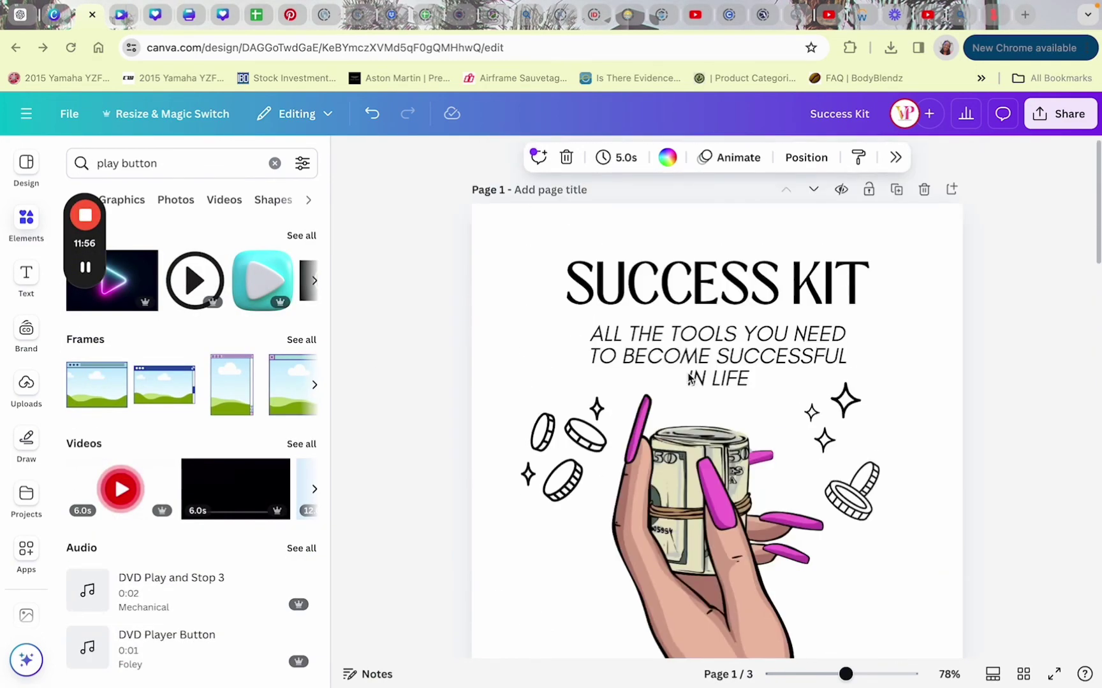
{"action": "scroll", "coordinate": [1010, 303], "scroll_direction": "down", "scroll_amount": 15}
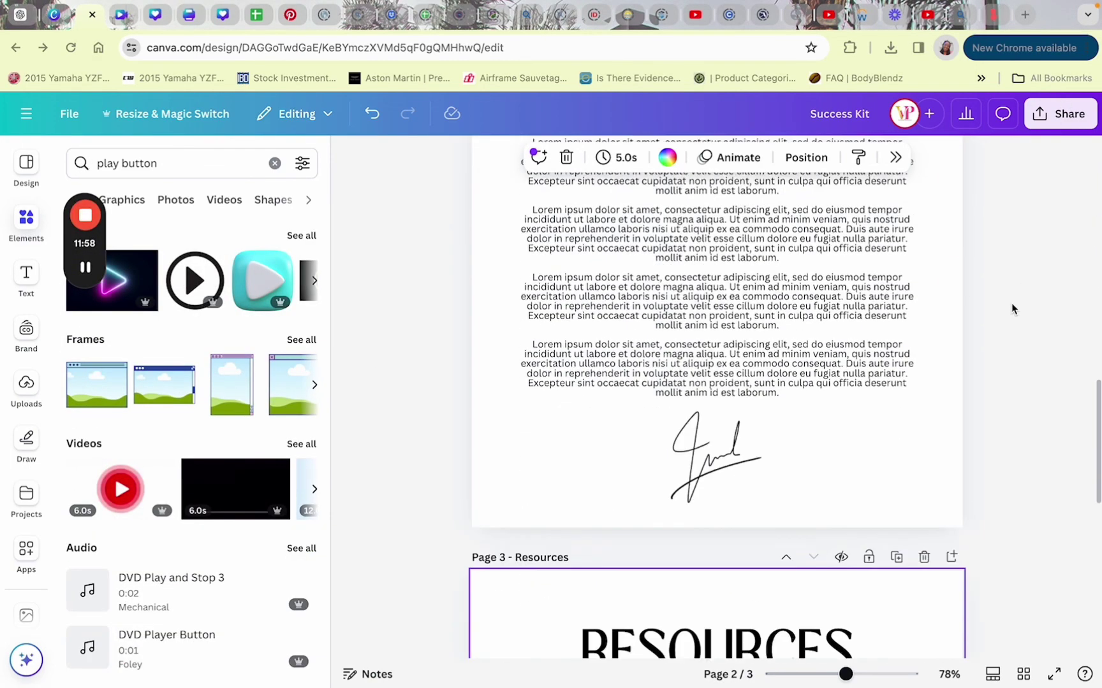
{"action": "scroll", "coordinate": [1011, 302], "scroll_direction": "up", "scroll_amount": 15}
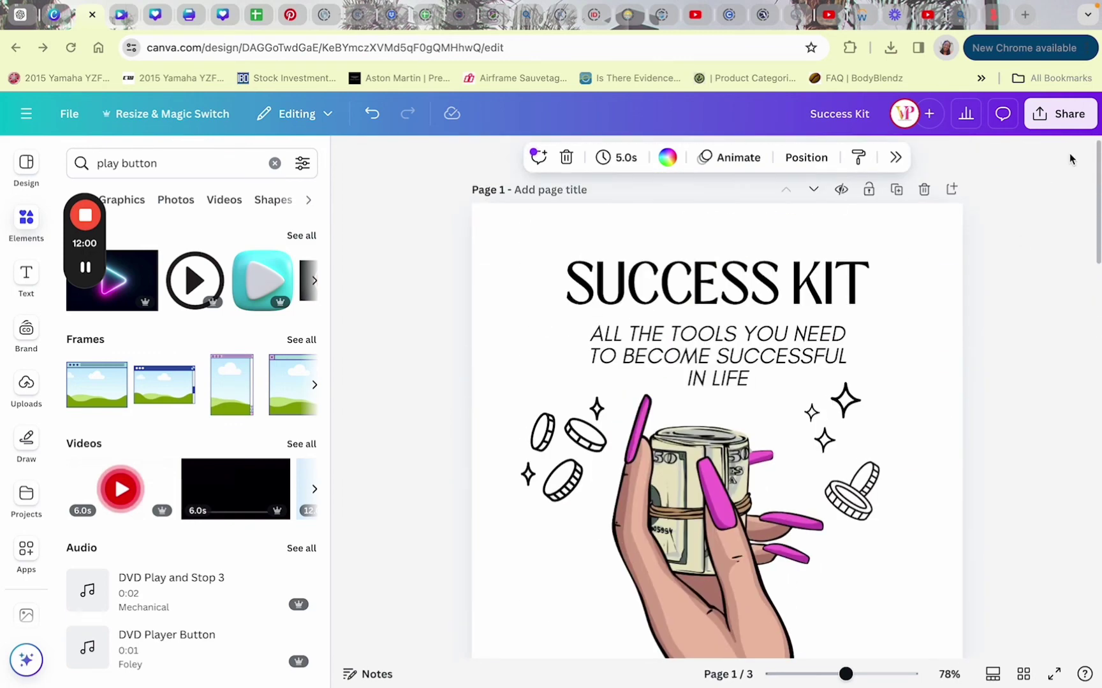
{"action": "left_click", "coordinate": [1069, 120]}
{"action": "left_click", "coordinate": [925, 508]}
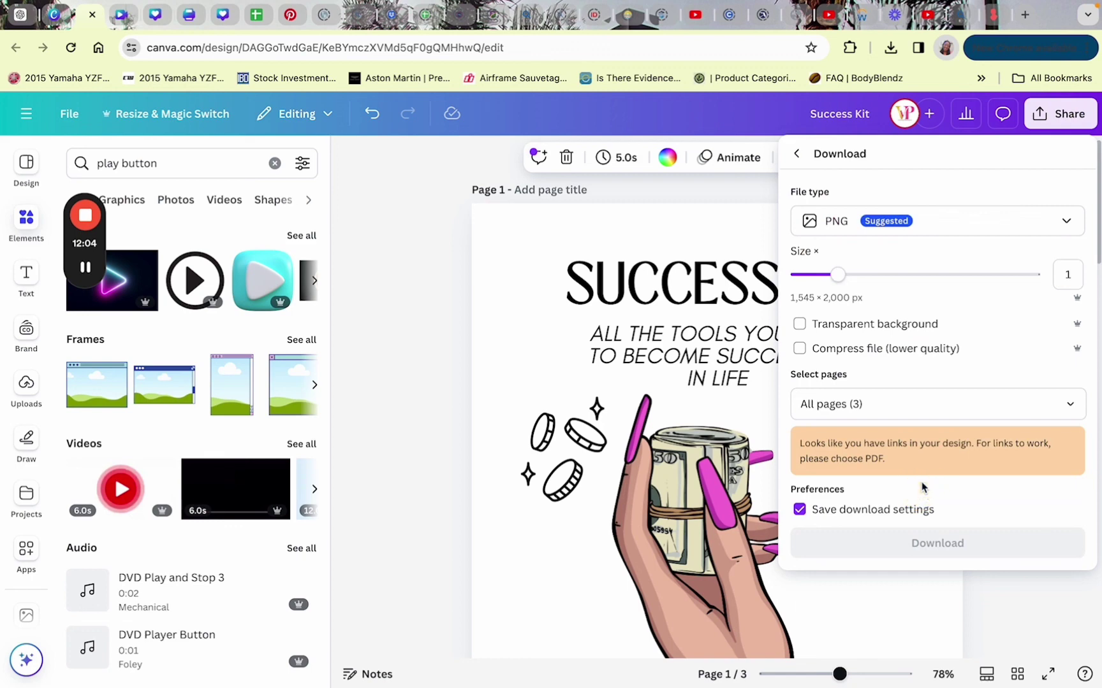
{"action": "left_click", "coordinate": [926, 210]}
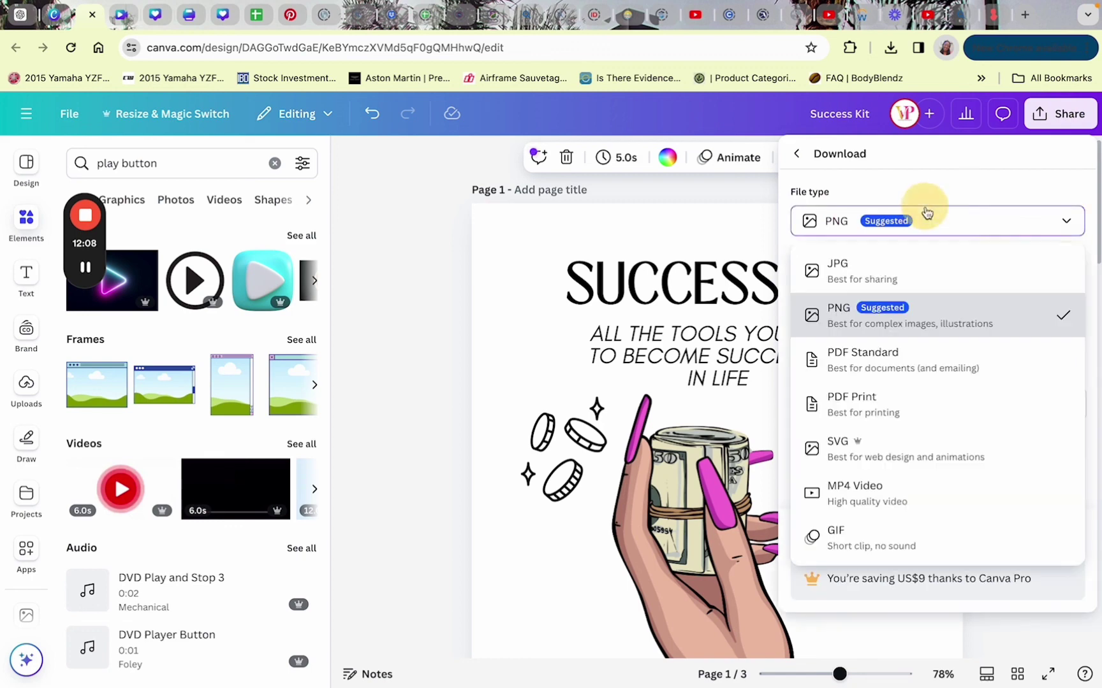
{"action": "left_click", "coordinate": [887, 376]}
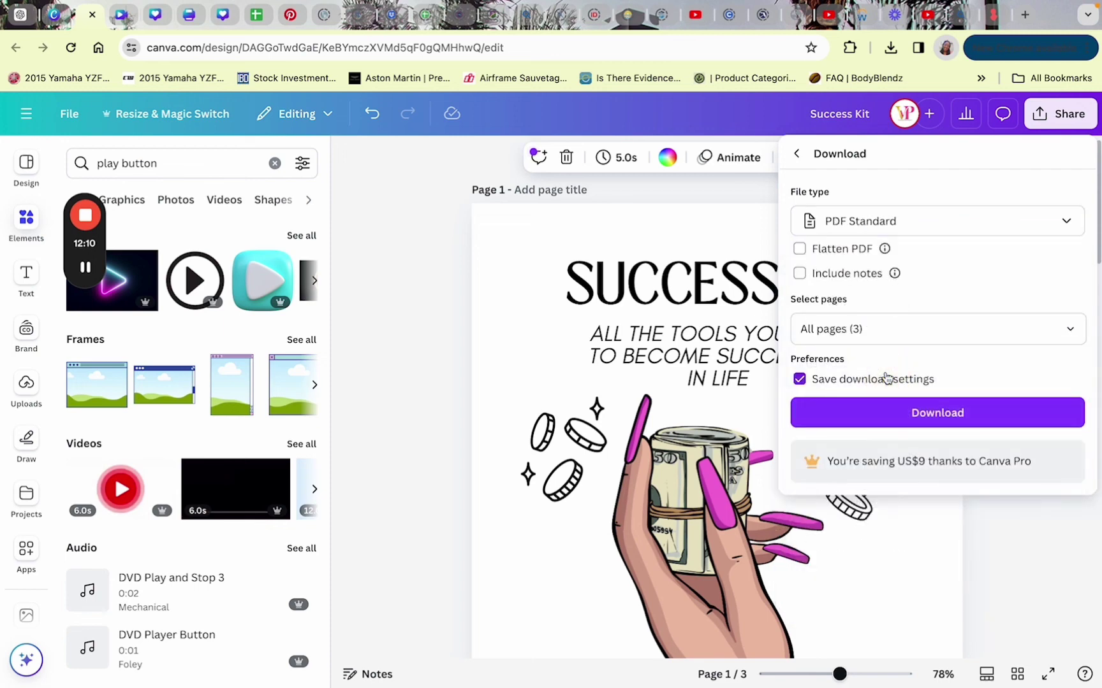
{"action": "left_click", "coordinate": [884, 419]}
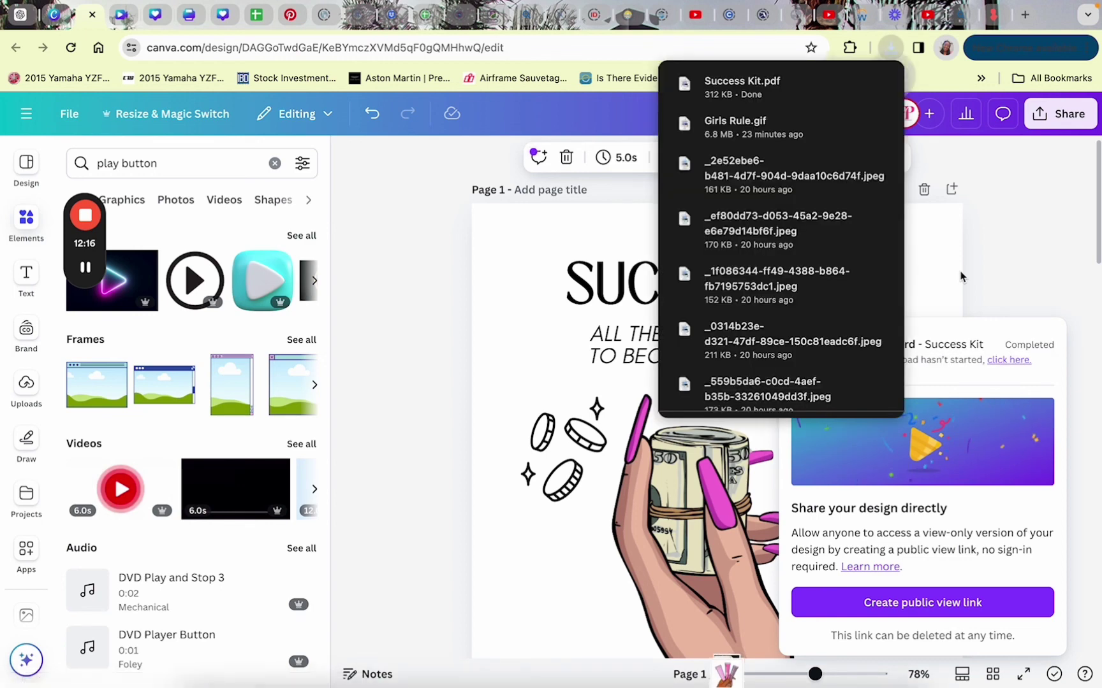
{"action": "left_click", "coordinate": [524, 612]}
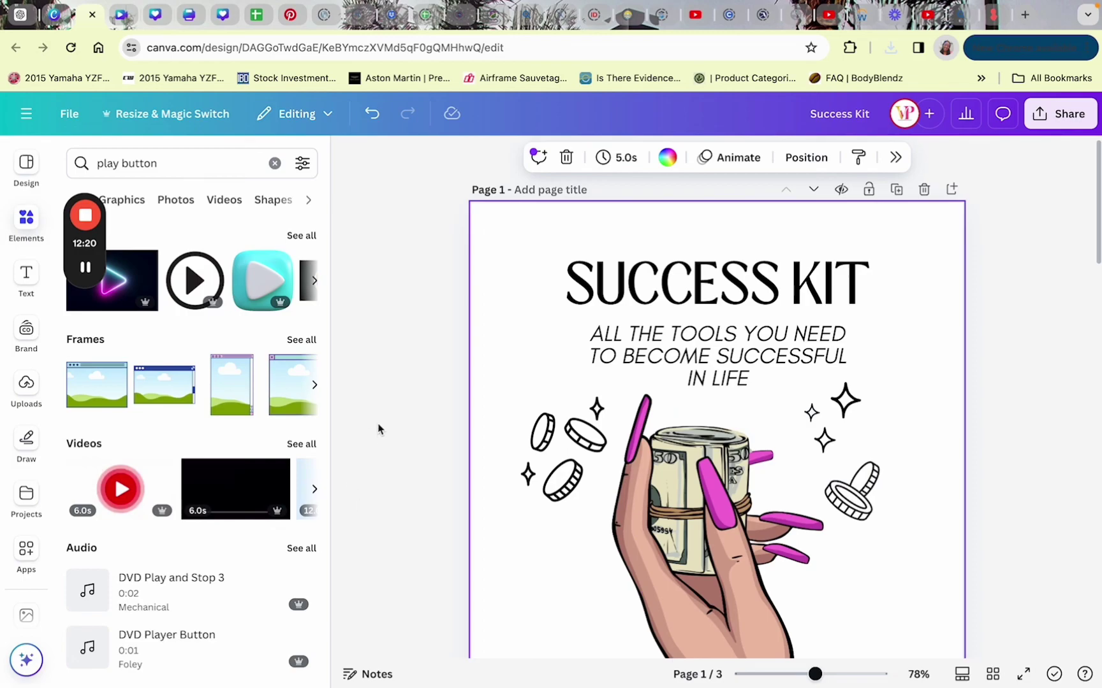
{"action": "scroll", "coordinate": [646, 373], "scroll_direction": "down", "scroll_amount": 10}
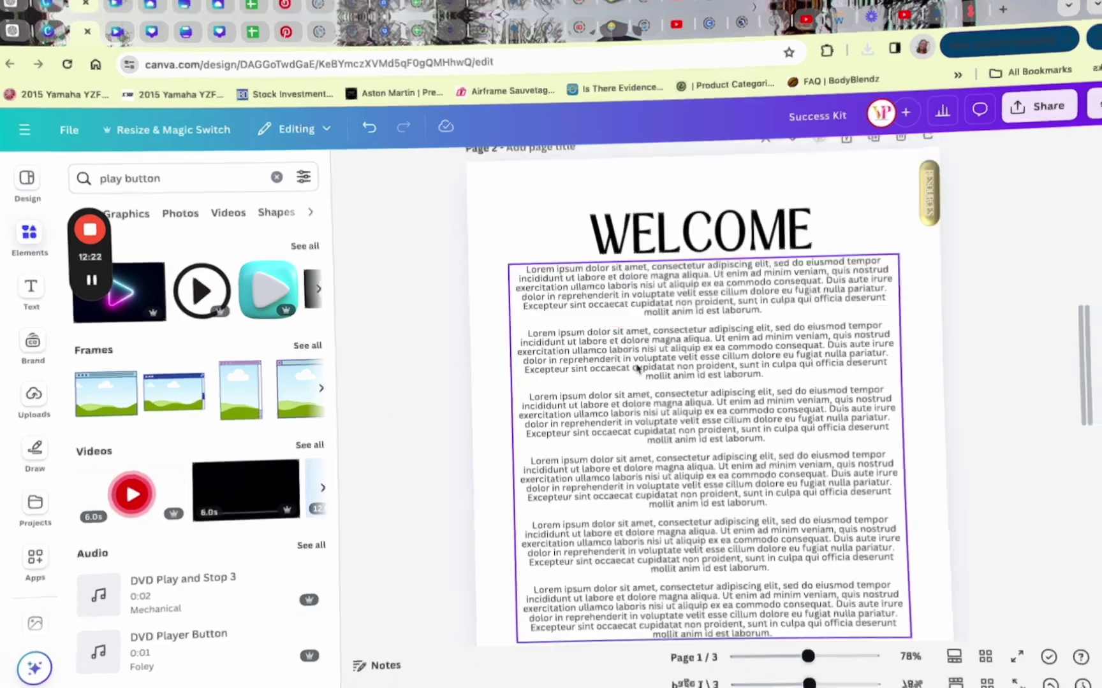